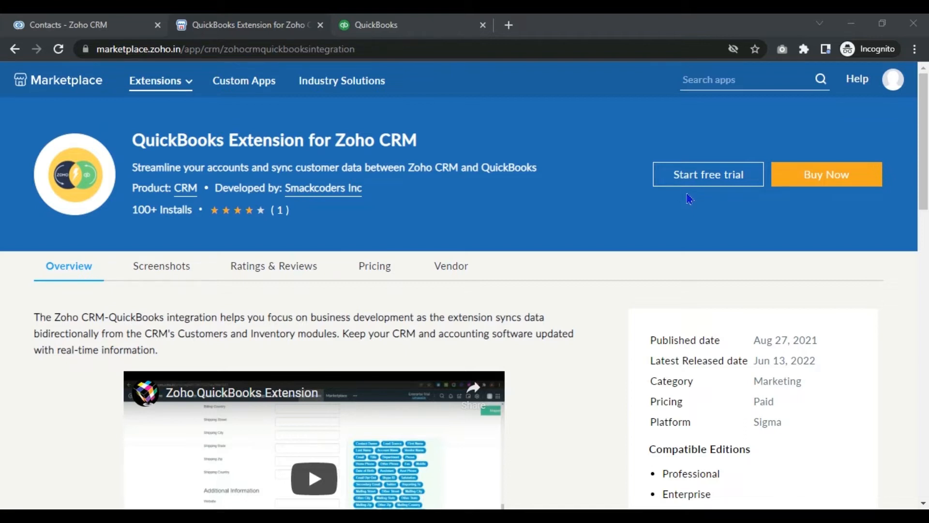
Step: Check the QuickBooks extension's pricing plans and start its free trial
{"action": "left_click", "coordinate": [368, 275]}
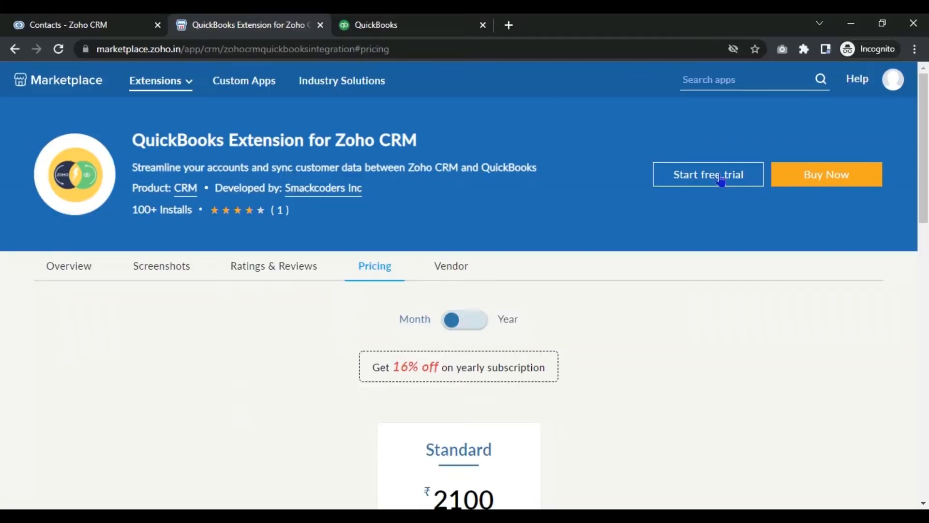
{"action": "left_click", "coordinate": [724, 177]}
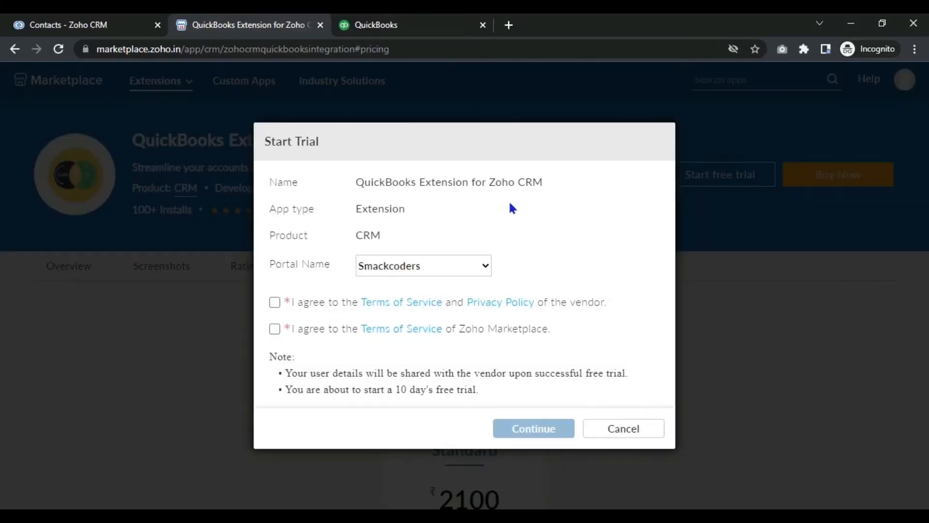
Step: Accept the vendor's terms and the Zoho Marketplace terms, and confirm the 10-day trial
{"action": "left_click", "coordinate": [275, 302]}
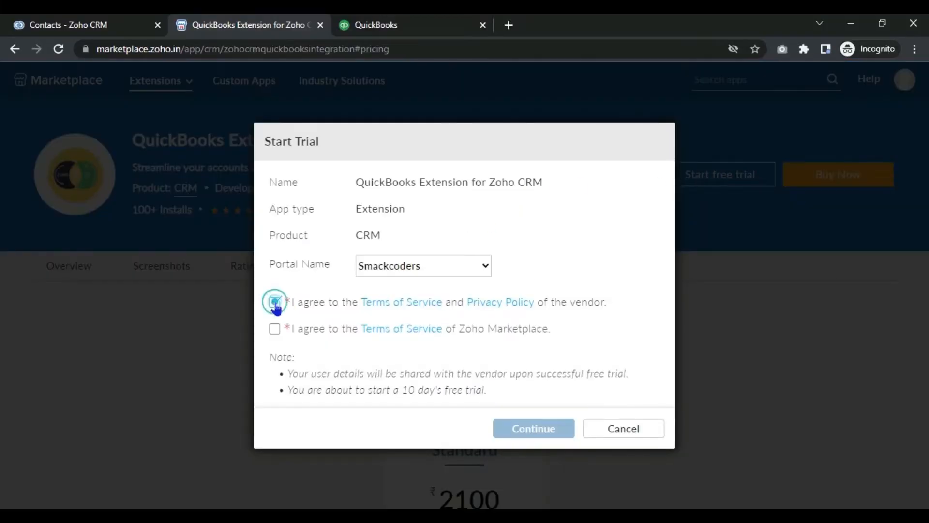
{"action": "left_click", "coordinate": [274, 329]}
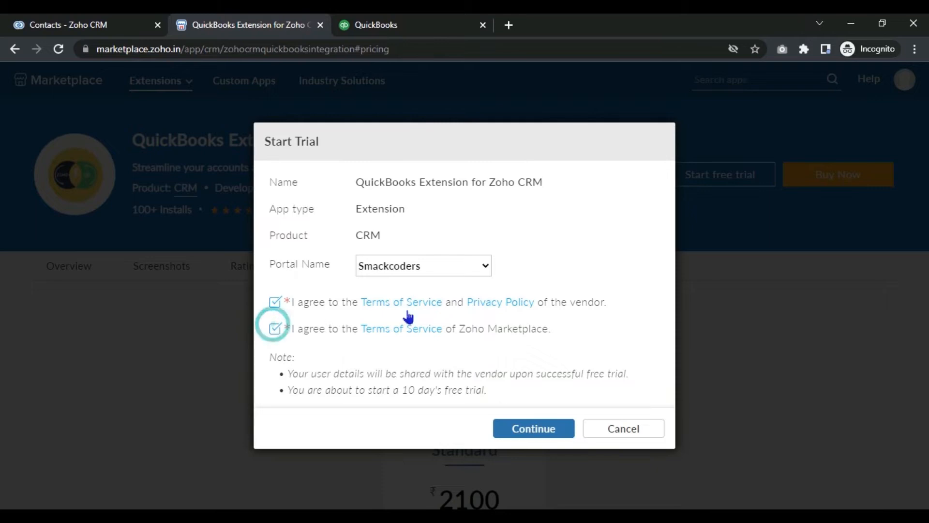
{"action": "left_click", "coordinate": [541, 431]}
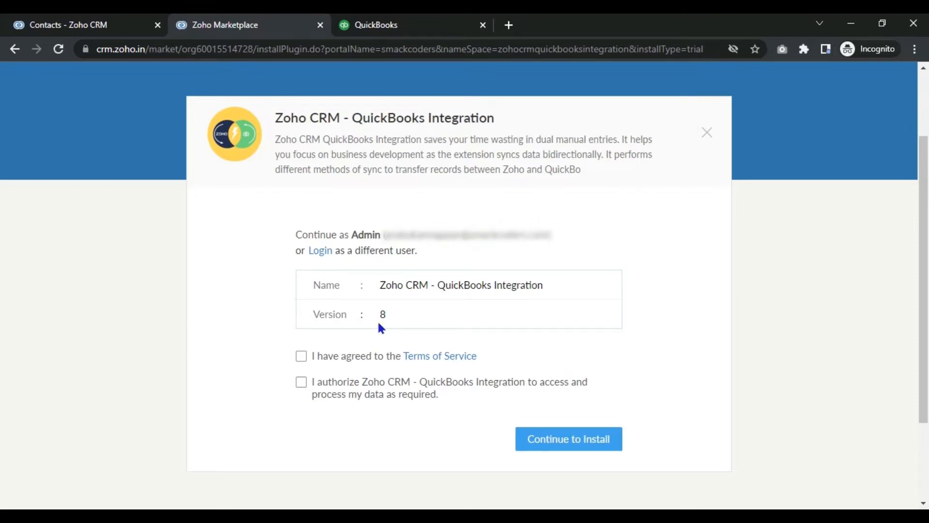
Step: Agree to the integration's Terms of Service and data-access authorization, then proceed with installation
{"action": "left_click", "coordinate": [301, 356]}
{"action": "left_click", "coordinate": [301, 382]}
{"action": "left_click", "coordinate": [569, 441]}
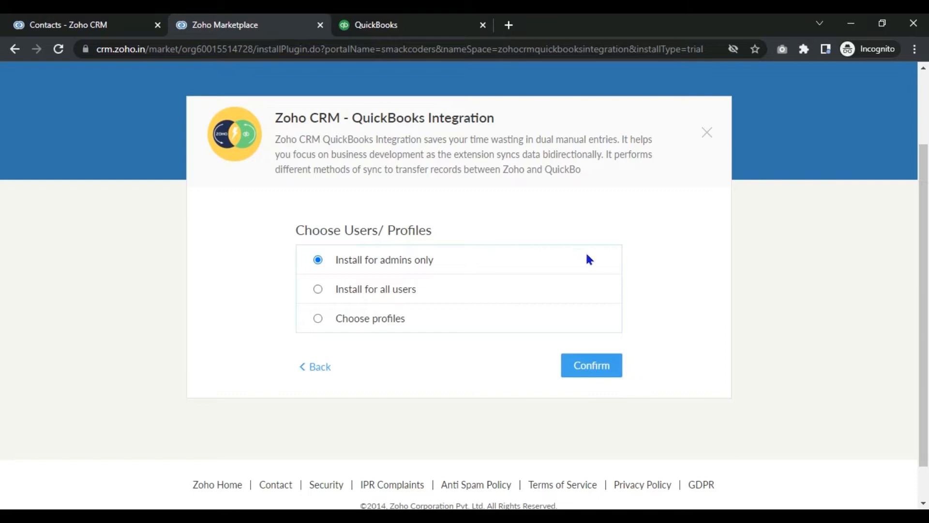
Step: Confirm installing the QuickBooks integration for admins only
{"action": "left_click", "coordinate": [606, 377]}
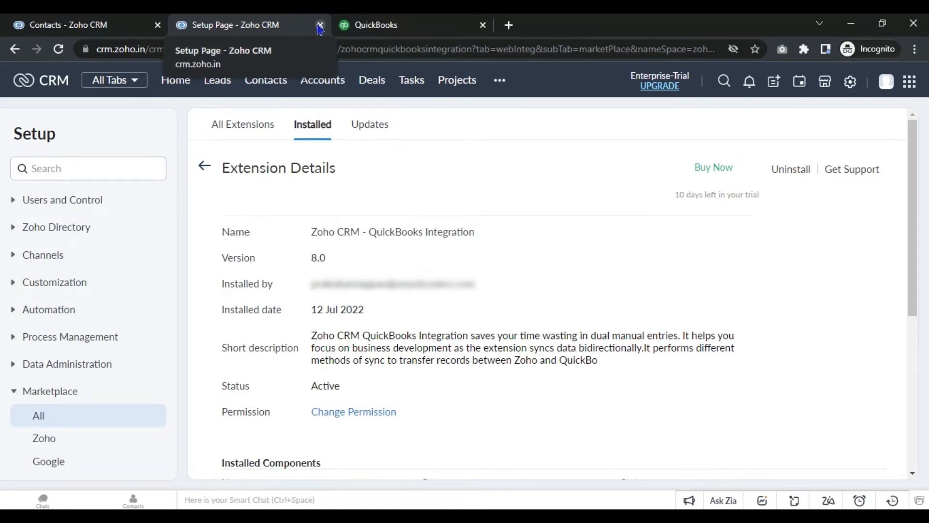
Step: From the Contacts list, open the QuickBooks module via the more-modules menu
{"action": "left_click", "coordinate": [77, 26]}
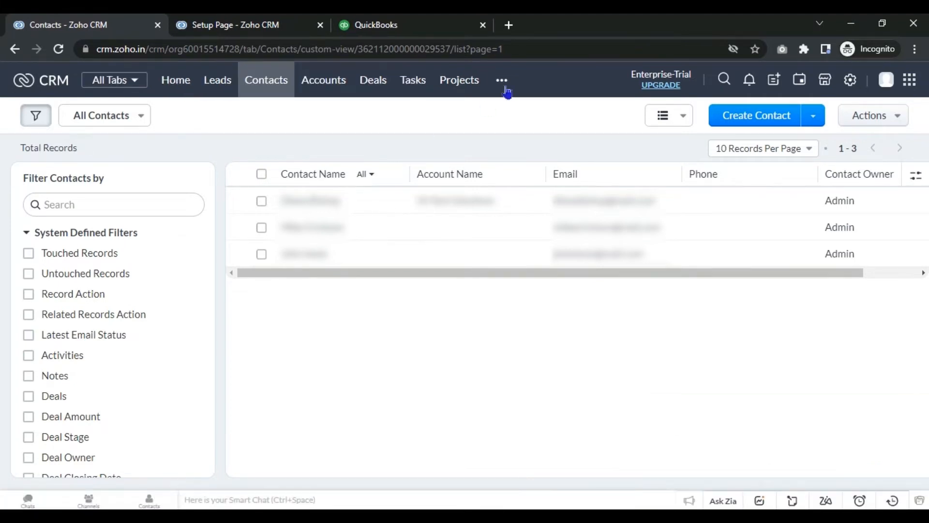
{"action": "left_click", "coordinate": [502, 79]}
{"action": "scroll", "coordinate": [639, 310], "scroll_direction": "down", "scroll_amount": 3}
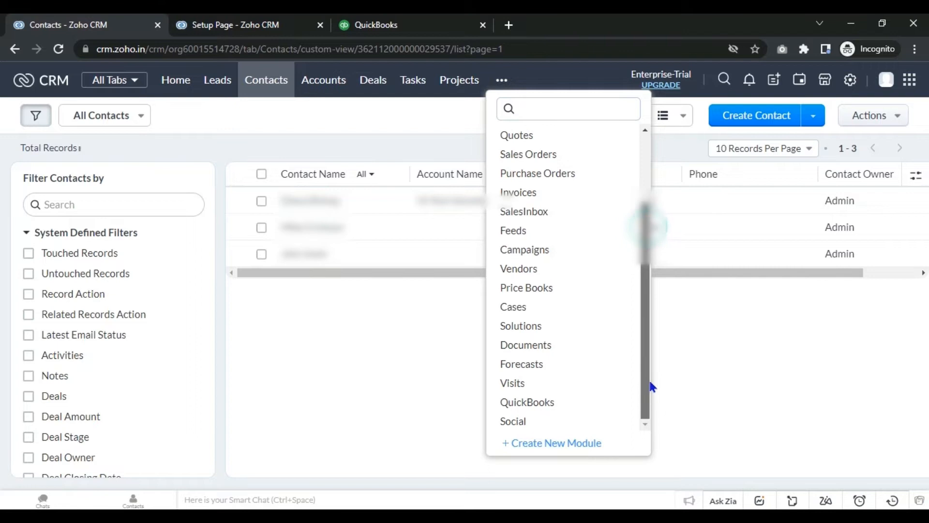
{"action": "left_click", "coordinate": [592, 405]}
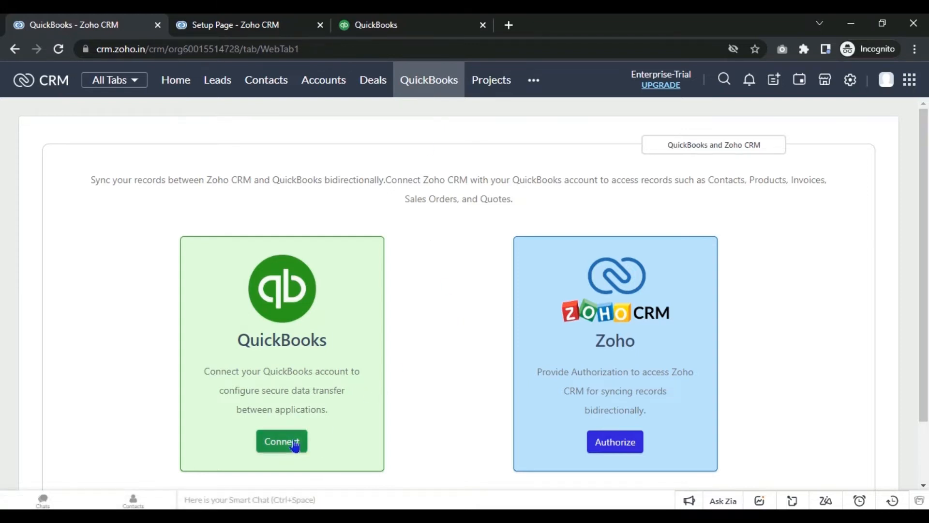
Step: Start connecting QuickBooks, confirming there is a QuickBooks company to connect
{"action": "left_click", "coordinate": [295, 444]}
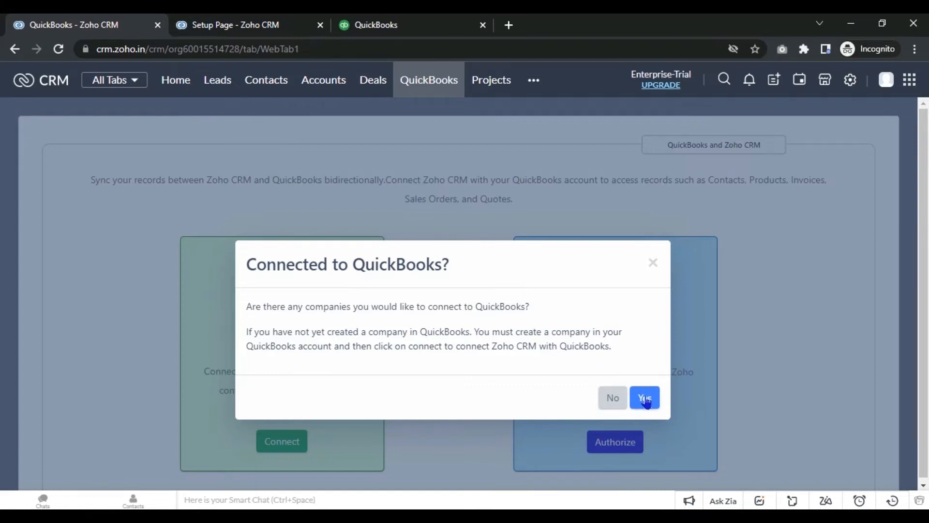
{"action": "left_click", "coordinate": [645, 398]}
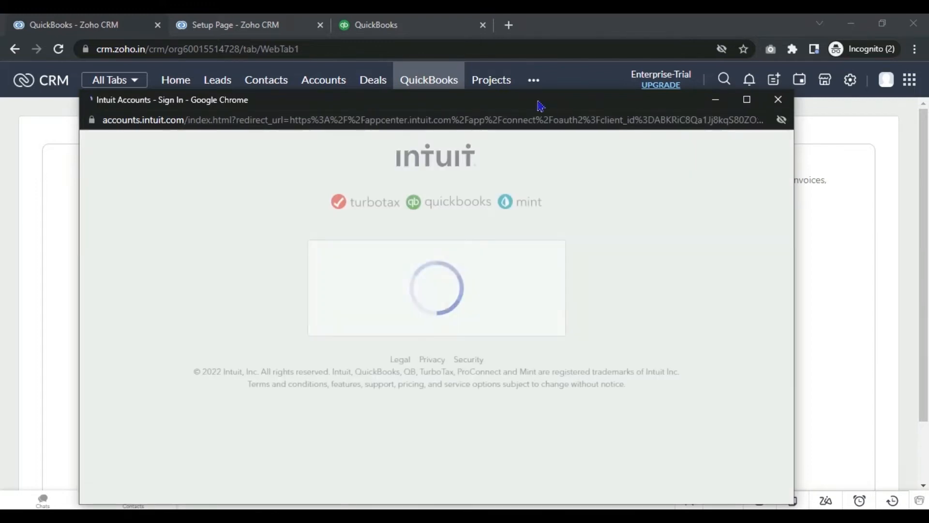
Step: Sign in to Intuit with the account password and approve connecting Zoho Integration to Smackcoders
{"action": "left_click_drag", "start_coordinate": [540, 105], "coordinate": [540, 90]}
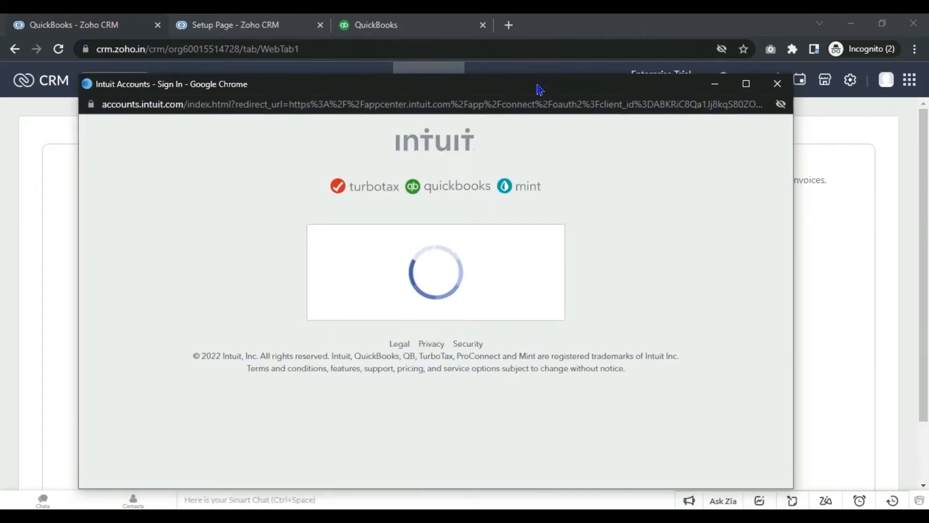
{"action": "left_click", "coordinate": [517, 279]}
{"action": "type", "text": "••••••••••••••"}
{"action": "left_click", "coordinate": [466, 364]}
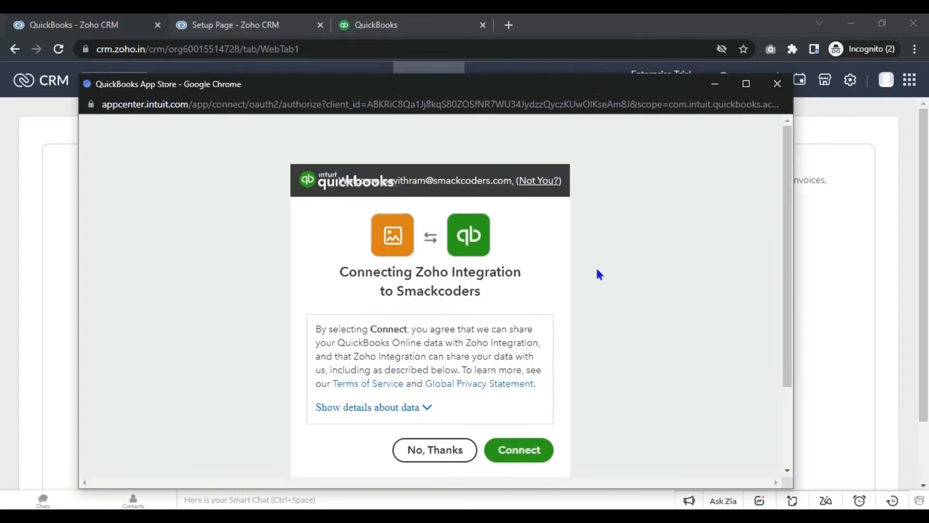
{"action": "left_click_drag", "start_coordinate": [786, 224], "coordinate": [792, 284]}
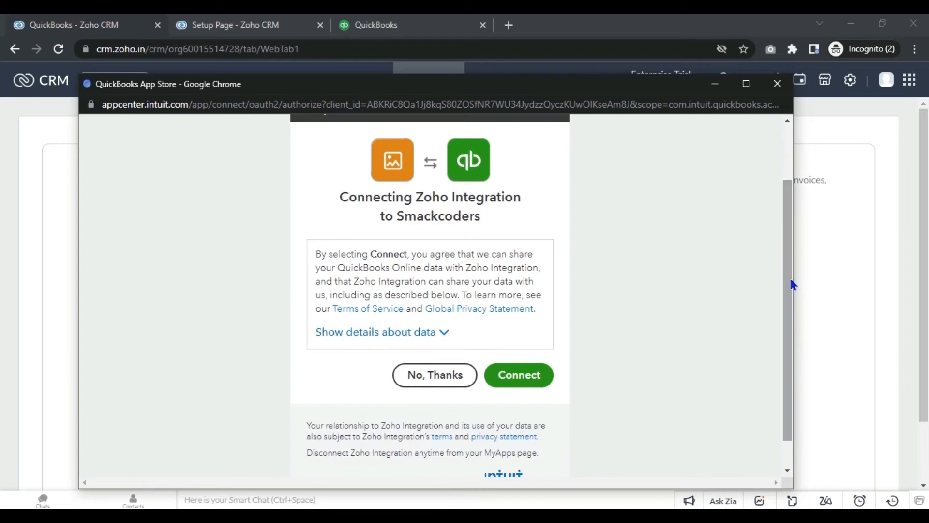
{"action": "left_click", "coordinate": [540, 375]}
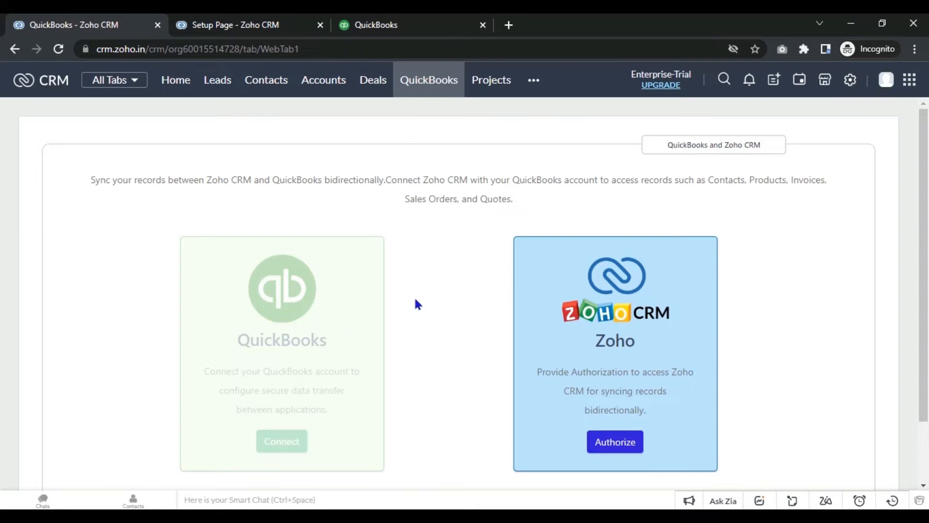
Step: Authorize the Zoho card and accept QuickBooks Online Integration's access to Zoho CRM data
{"action": "scroll", "coordinate": [840, 329], "scroll_direction": "down", "scroll_amount": 1}
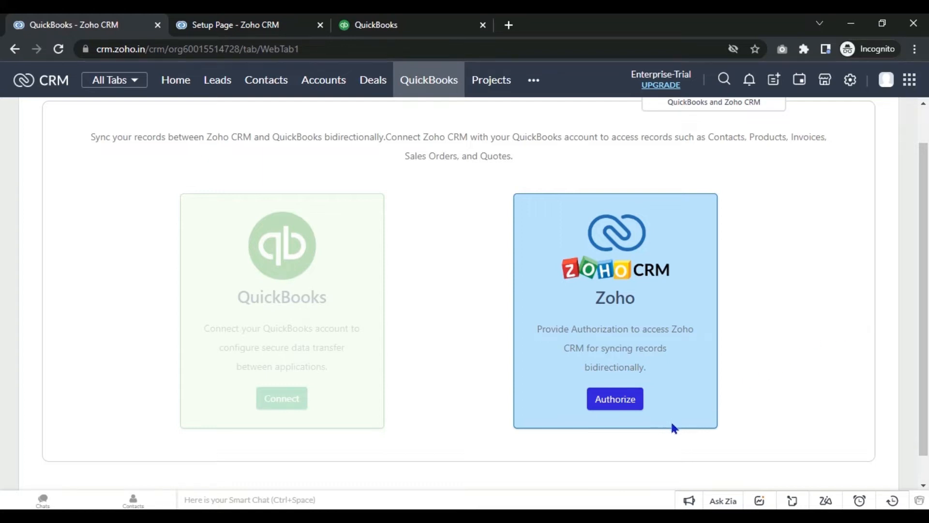
{"action": "left_click", "coordinate": [629, 403]}
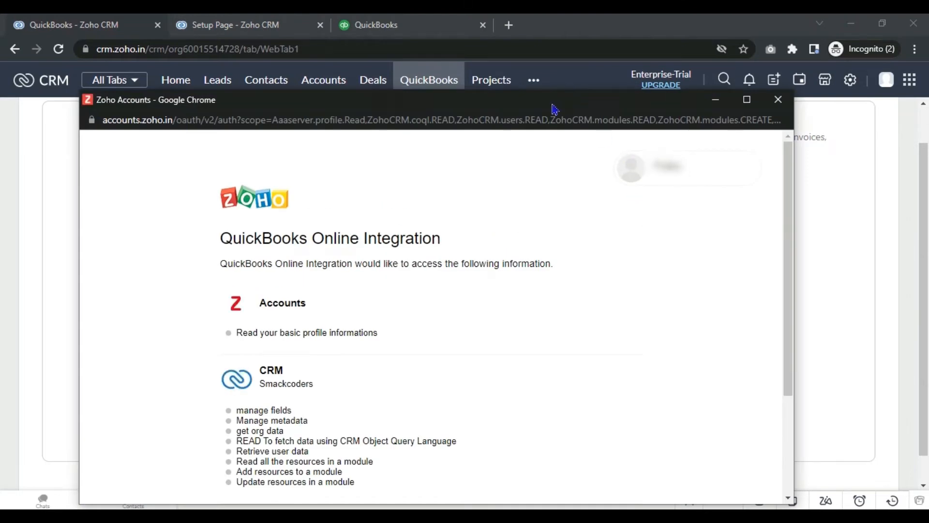
{"action": "scroll", "coordinate": [777, 223], "scroll_direction": "down", "scroll_amount": 1}
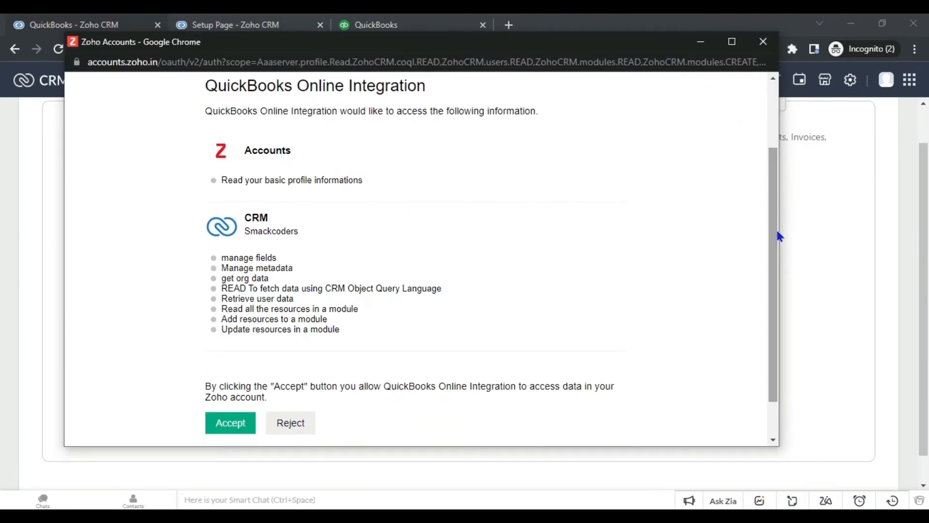
{"action": "mouse_move", "coordinate": [769, 219]}
{"action": "left_mouse_down"}
{"action": "mouse_move", "coordinate": [777, 283]}
{"action": "mouse_move", "coordinate": [778, 232]}
{"action": "left_mouse_up"}
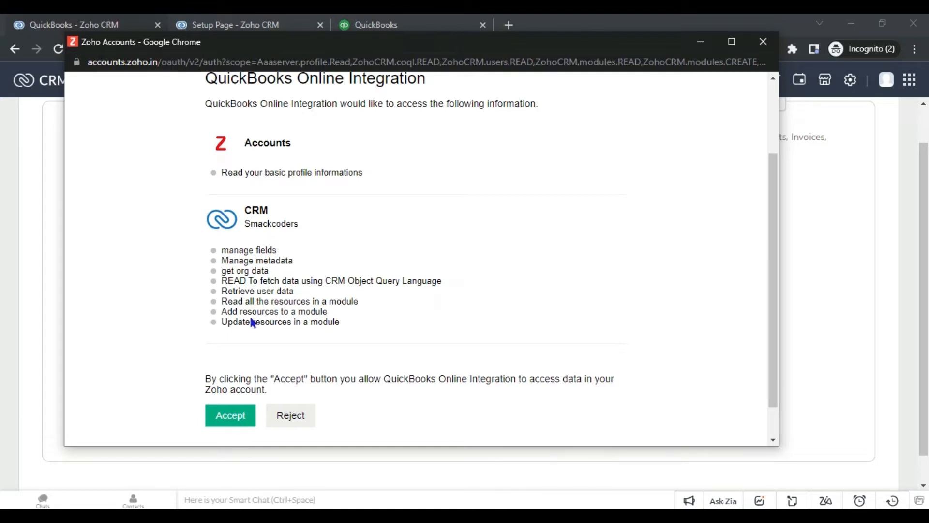
{"action": "left_click", "coordinate": [237, 414]}
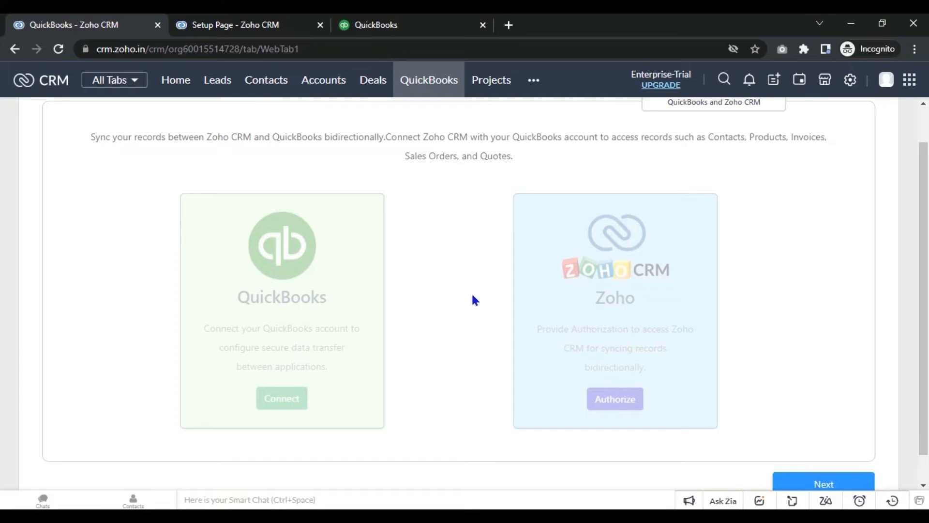
Step: Go Next past the authorized cards and accept the integration's Terms and Conditions
{"action": "scroll", "coordinate": [877, 383], "scroll_direction": "down", "scroll_amount": 1}
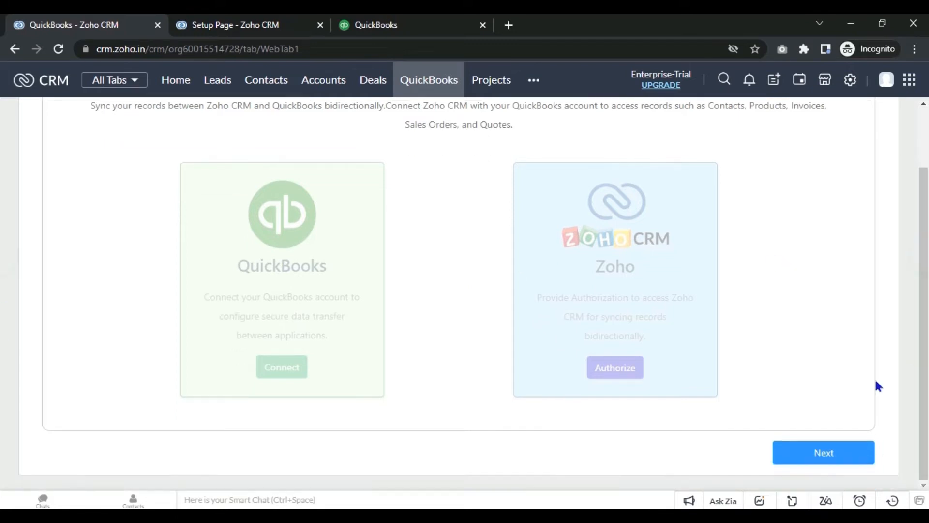
{"action": "left_click", "coordinate": [815, 444]}
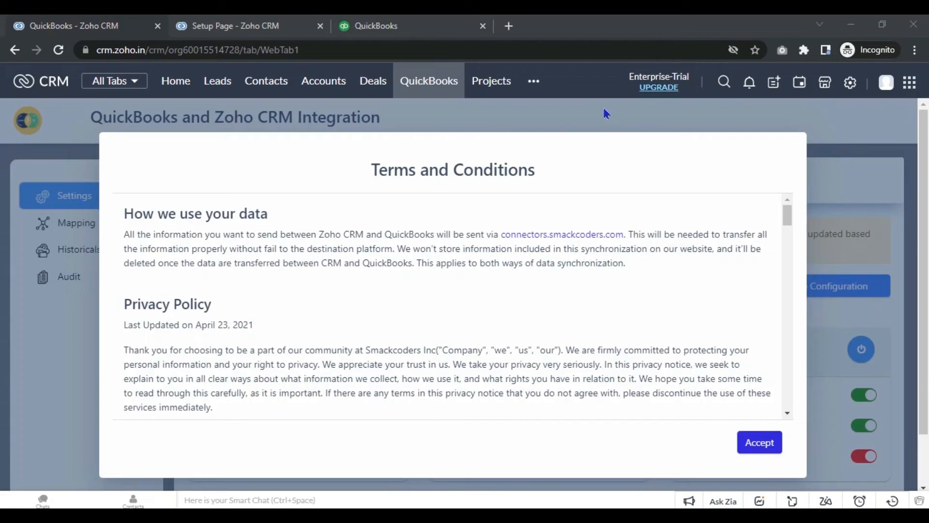
{"action": "left_click", "coordinate": [442, 85]}
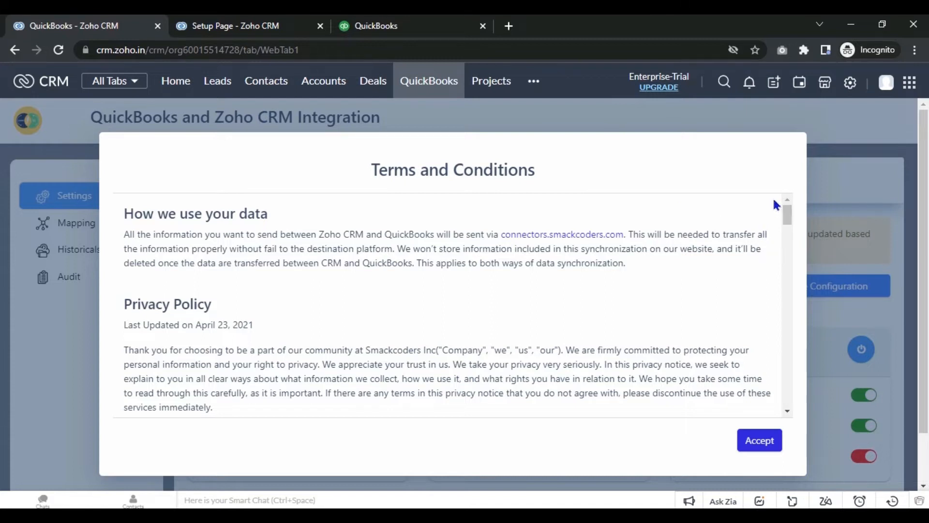
{"action": "left_click", "coordinate": [767, 446]}
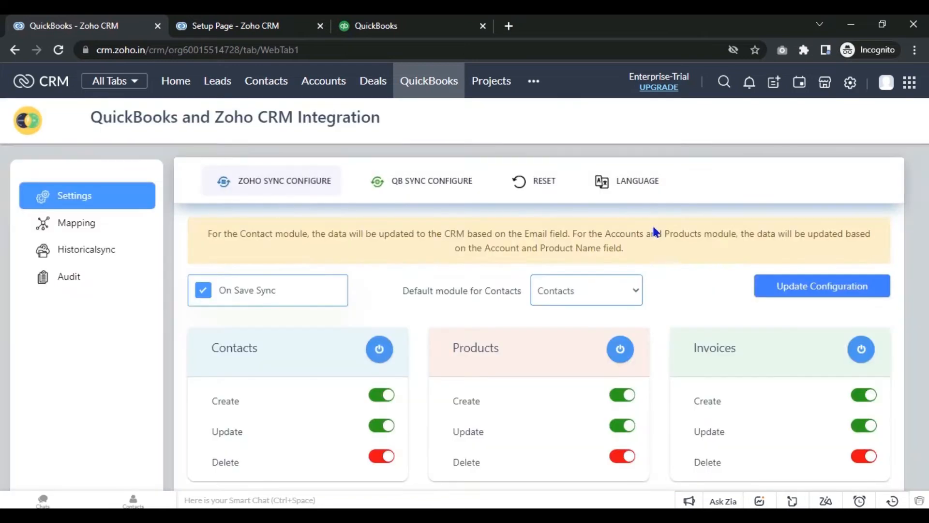
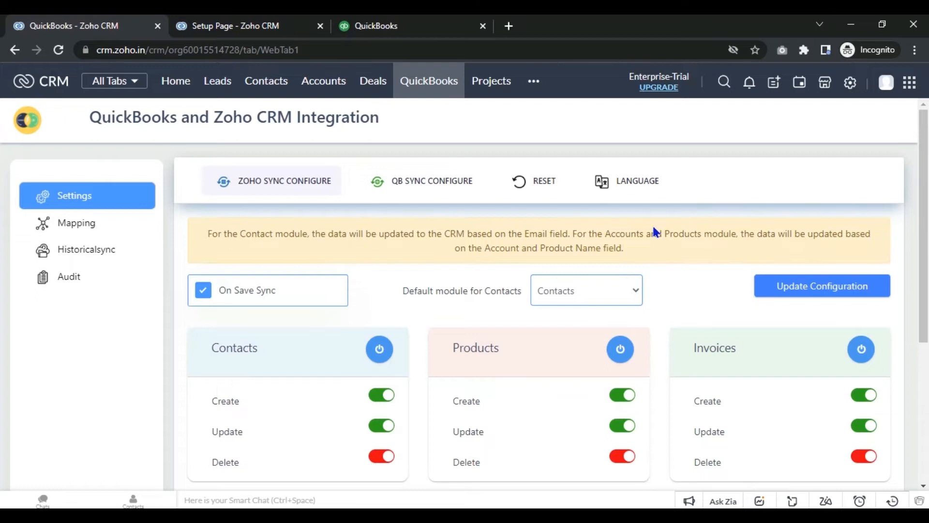
Step: Review the Create, Update and Delete sync toggles on the Contacts, Products, Invoices, Sales Orders and Quotes cards
{"action": "scroll", "coordinate": [2, 157], "scroll_direction": "down", "scroll_amount": 3}
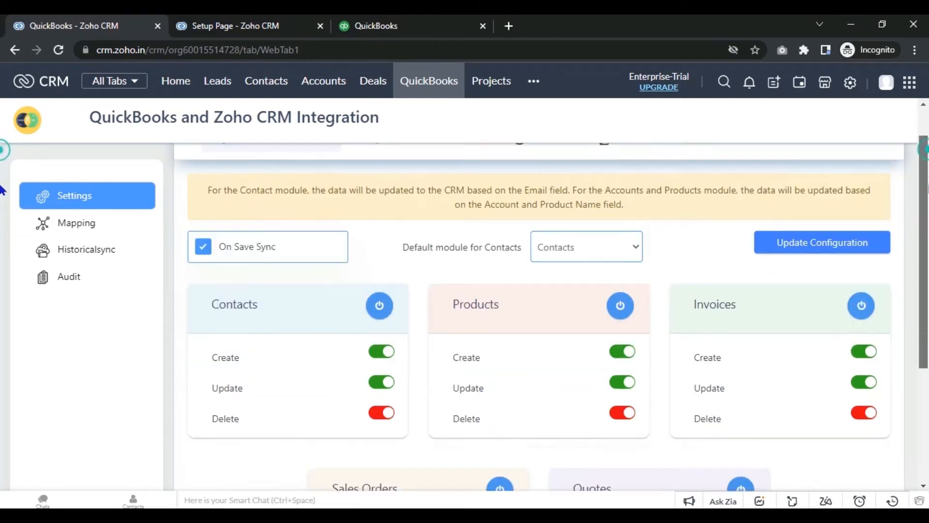
{"action": "scroll", "coordinate": [2, 228], "scroll_direction": "down", "scroll_amount": 1}
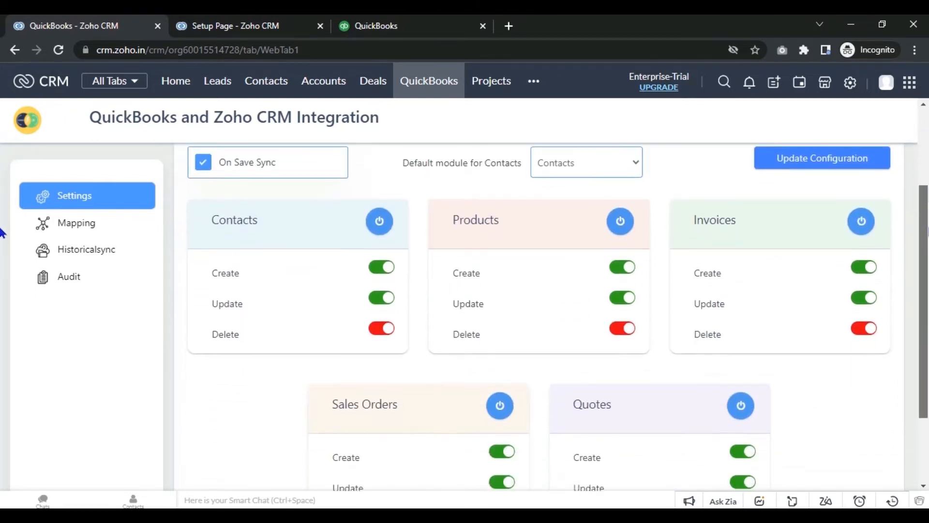
{"action": "scroll", "coordinate": [3, 233], "scroll_direction": "down", "scroll_amount": 1}
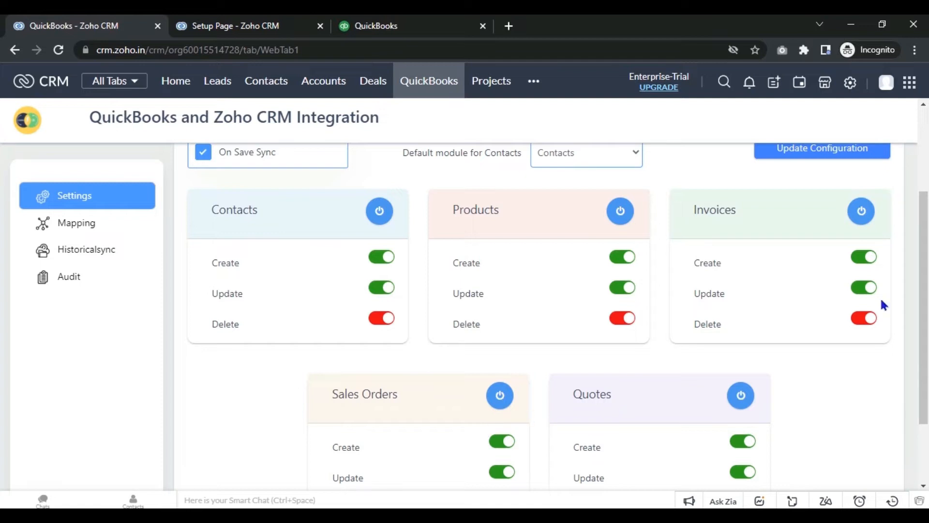
{"action": "left_click_drag", "start_coordinate": [924, 296], "coordinate": [924, 252]}
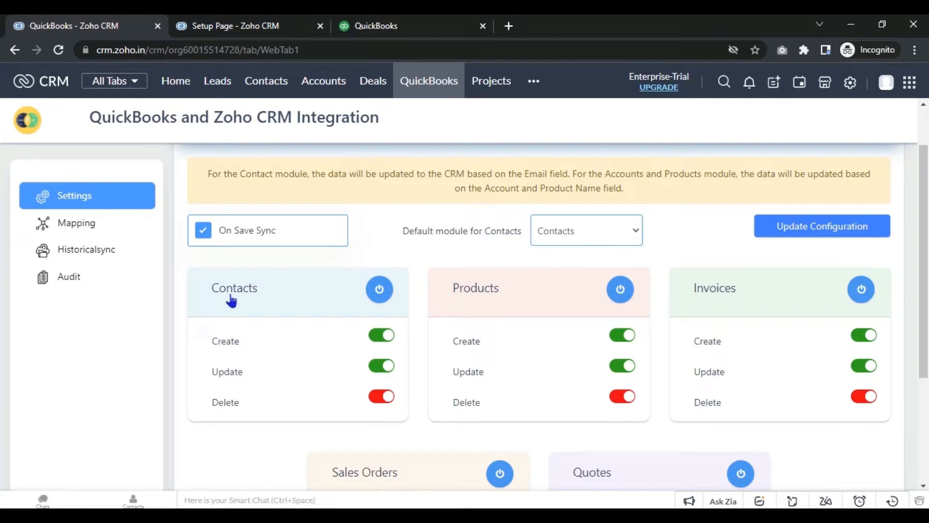
Step: Open the Mapping section and review the Contact field mappings such as First Name and Email
{"action": "left_click", "coordinate": [114, 237]}
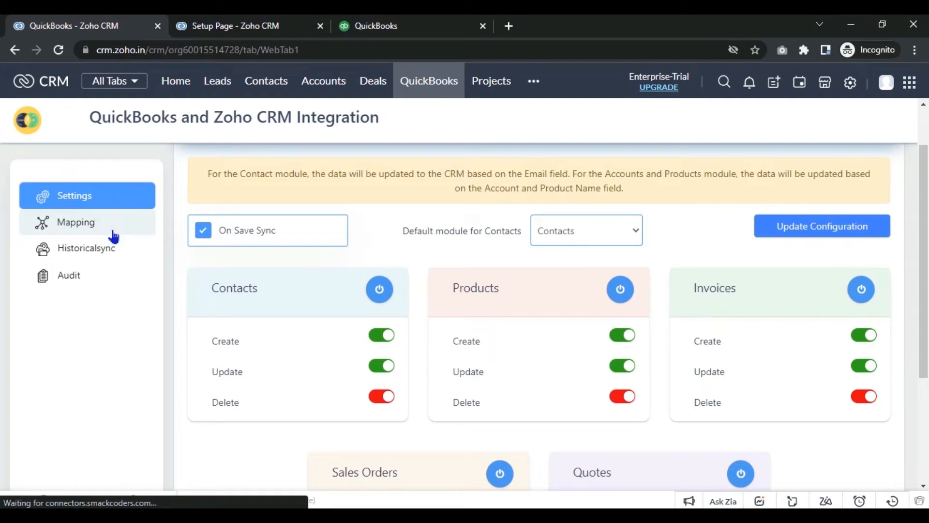
{"action": "left_click", "coordinate": [113, 236]}
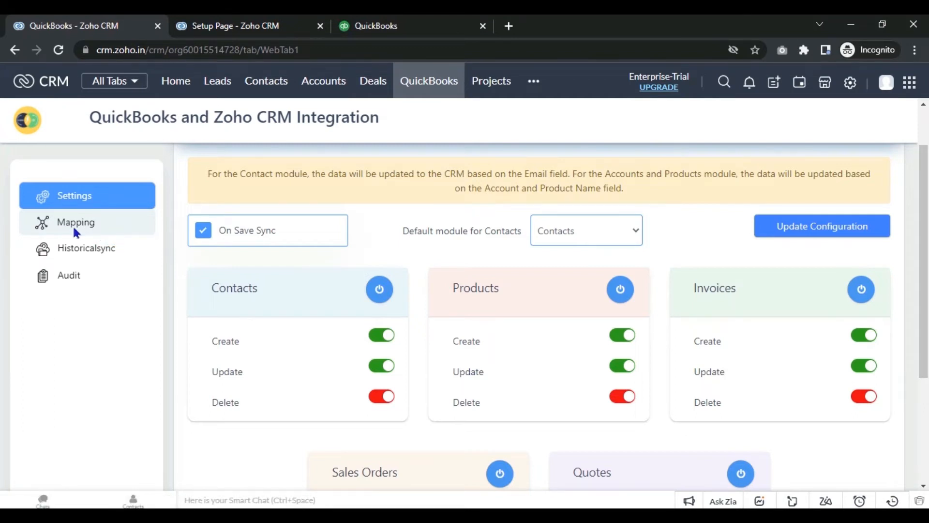
{"action": "left_click", "coordinate": [122, 224]}
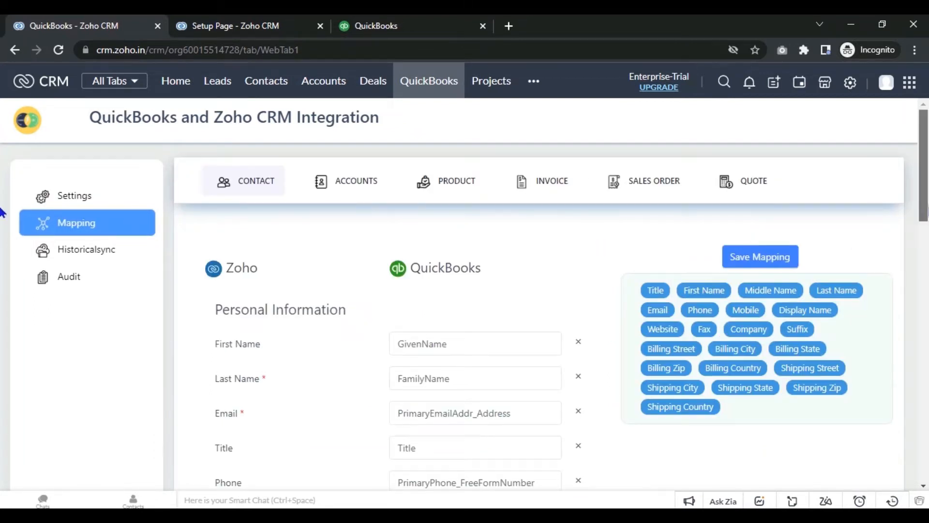
{"action": "scroll", "coordinate": [2, 237], "scroll_direction": "down", "scroll_amount": 2}
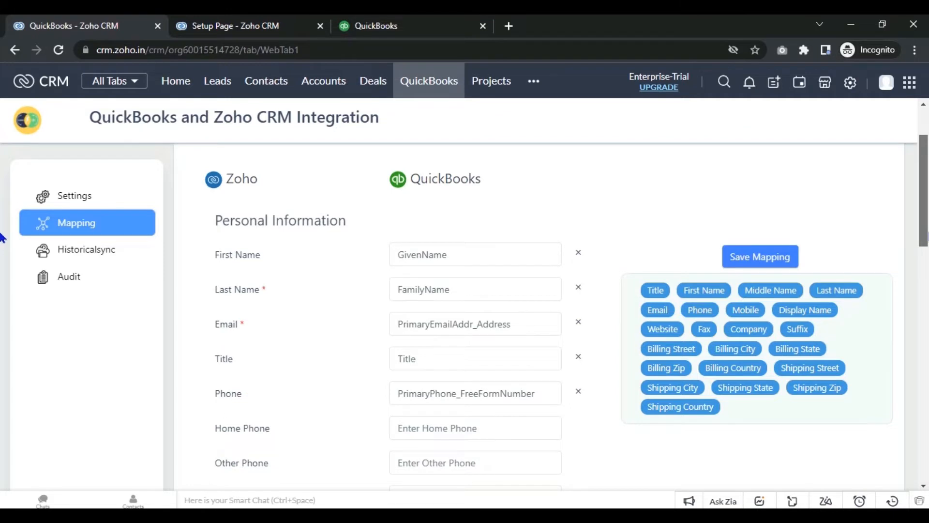
{"action": "scroll", "coordinate": [912, 215], "scroll_direction": "up", "scroll_amount": 2}
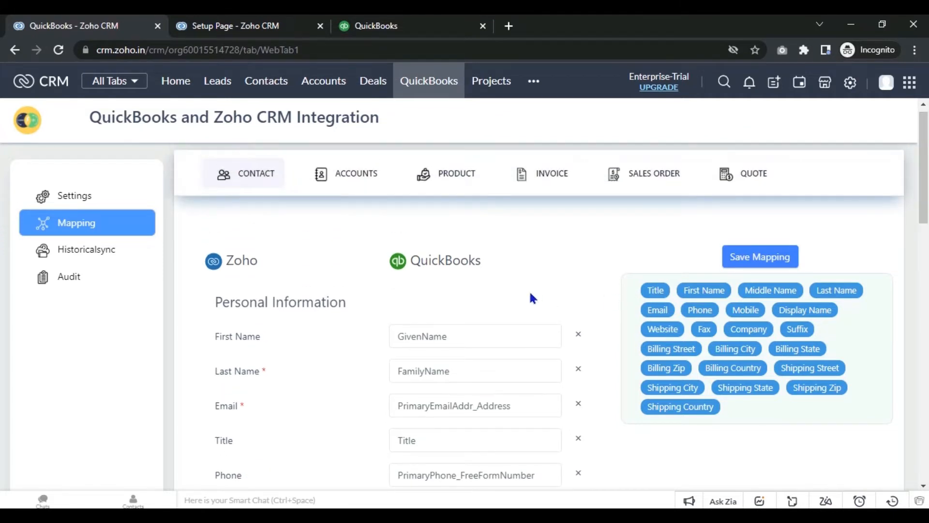
{"action": "scroll", "coordinate": [5, 218], "scroll_direction": "down", "scroll_amount": 8}
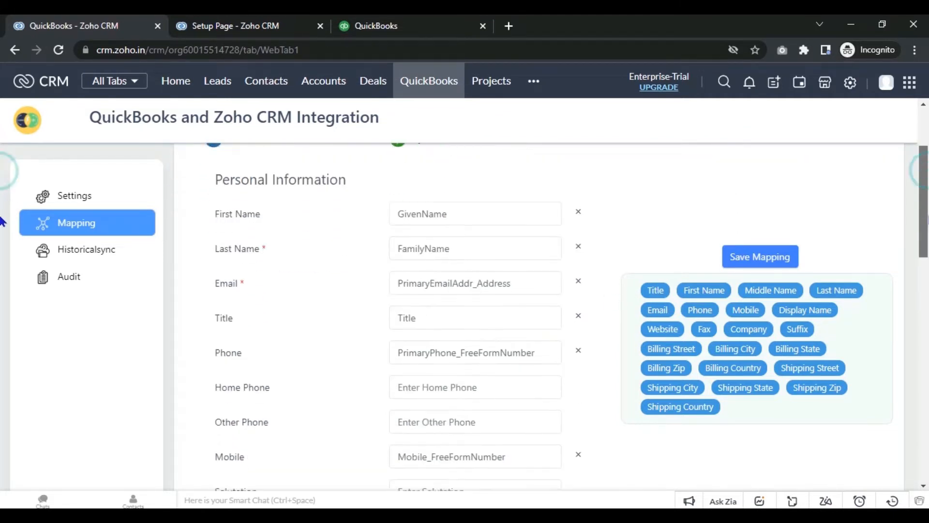
{"action": "scroll", "coordinate": [3, 290], "scroll_direction": "down", "scroll_amount": 2}
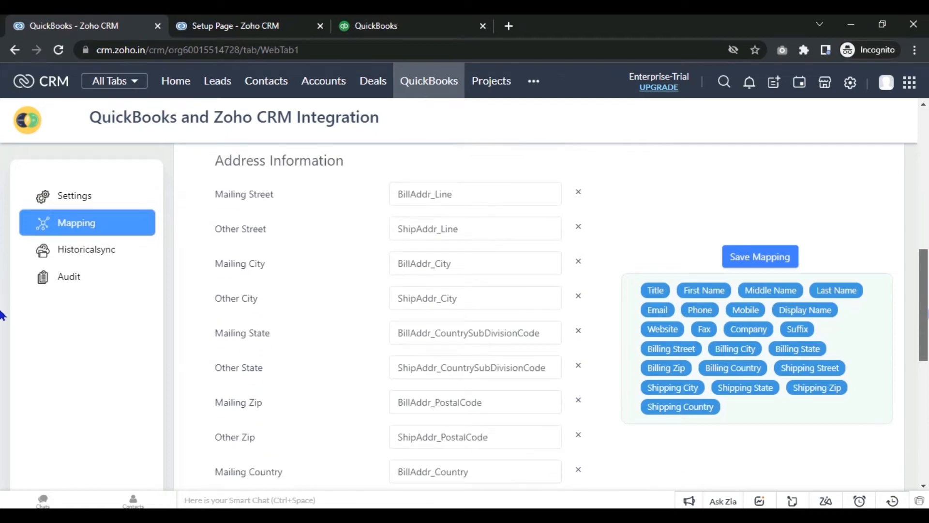
{"action": "scroll", "coordinate": [3, 315], "scroll_direction": "down", "scroll_amount": 1}
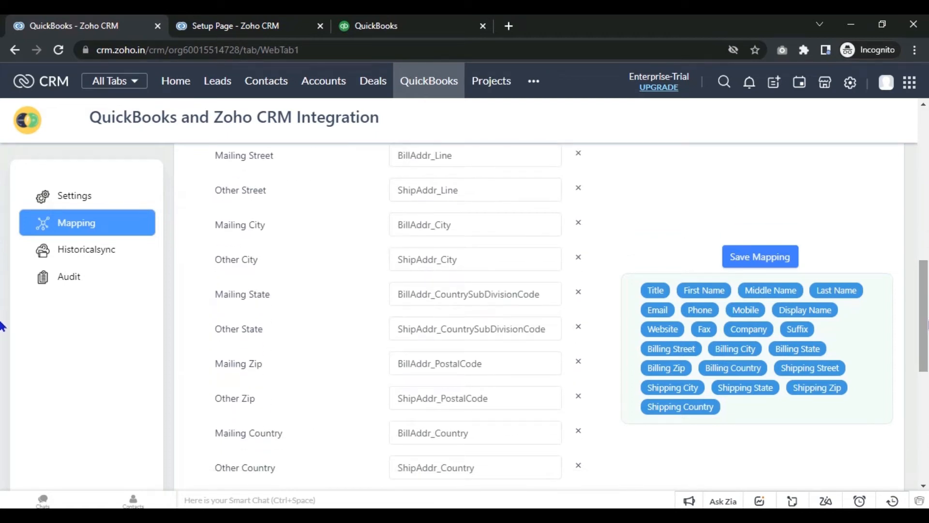
{"action": "scroll", "coordinate": [3, 319], "scroll_direction": "up", "scroll_amount": 11}
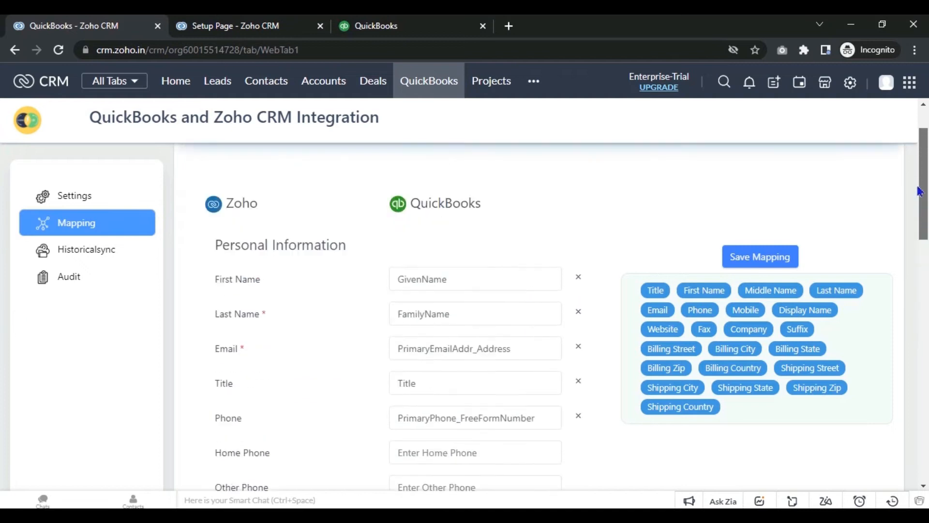
Step: Check the Accounts field mappings, then return to the Contact mappings
{"action": "left_click", "coordinate": [377, 181]}
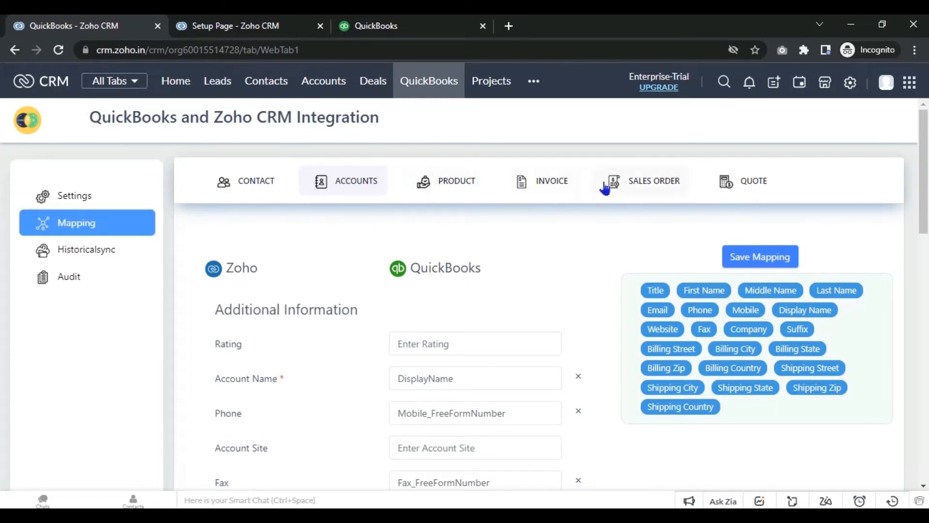
{"action": "left_click", "coordinate": [270, 191]}
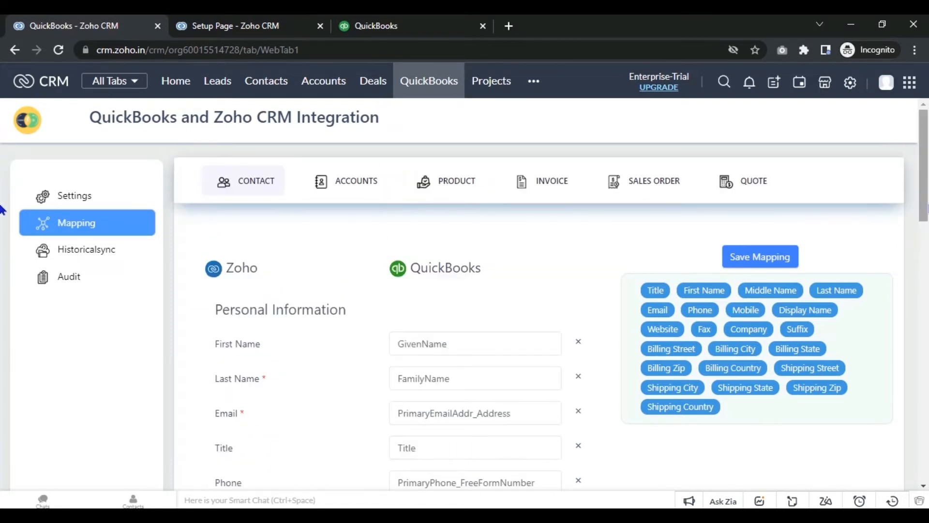
{"action": "scroll", "coordinate": [3, 220], "scroll_direction": "down", "scroll_amount": 2}
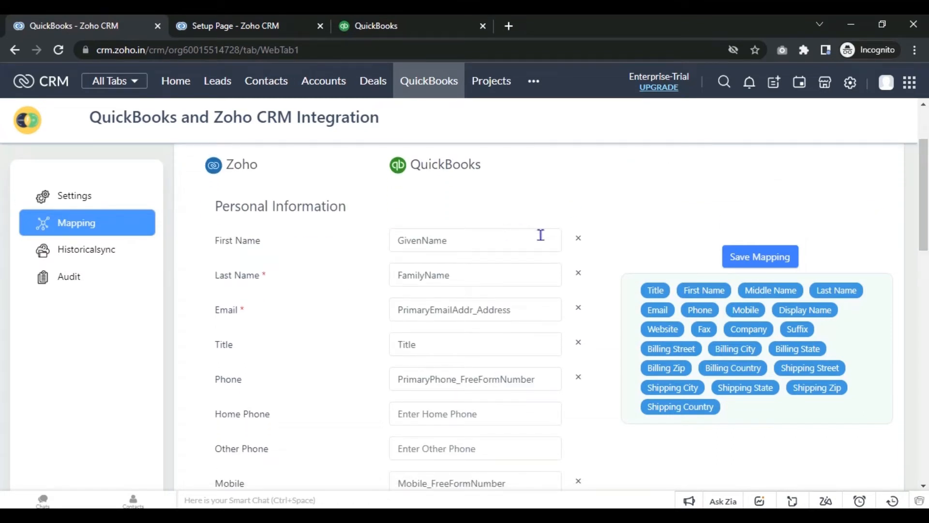
Step: Remap the Contact First Name field to the QuickBooks GivenName field
{"action": "left_click", "coordinate": [576, 240]}
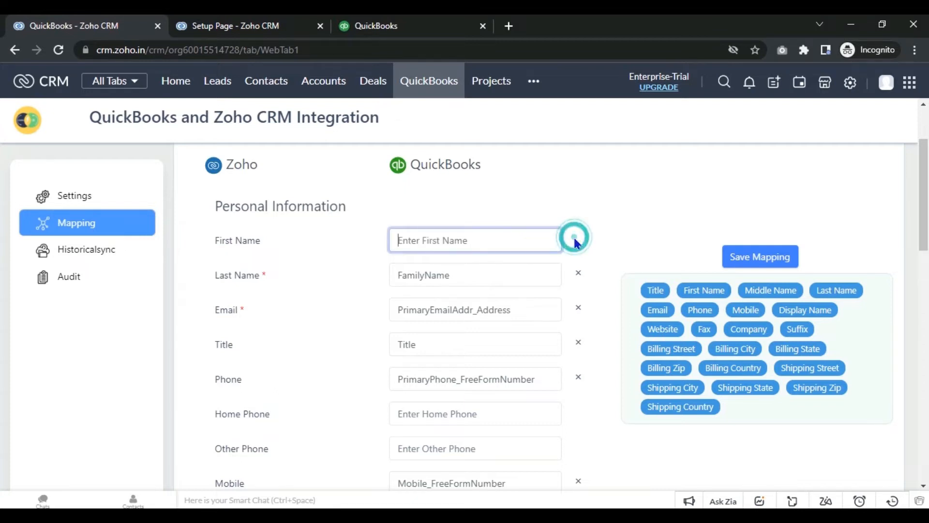
{"action": "left_click_drag", "start_coordinate": [702, 290], "coordinate": [490, 248]}
{"action": "left_click", "coordinate": [624, 211]}
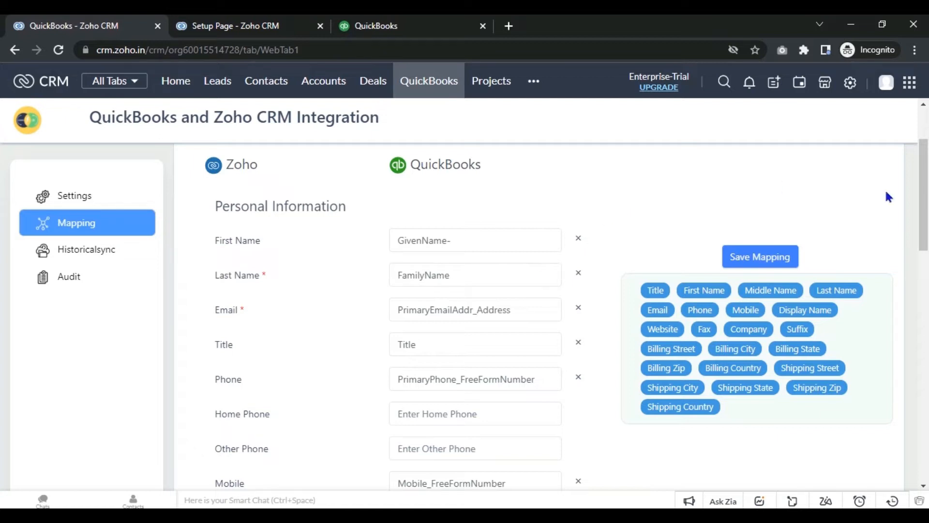
Step: Save the Contact field mappings and return to the sync Settings page
{"action": "scroll", "coordinate": [924, 164], "scroll_direction": "up", "scroll_amount": 2}
{"action": "mouse_move", "coordinate": [925, 163]}
{"action": "left_mouse_down"}
{"action": "mouse_move", "coordinate": [928, 293]}
{"action": "mouse_move", "coordinate": [919, 169]}
{"action": "left_mouse_up"}
{"action": "left_click_drag", "start_coordinate": [926, 206], "coordinate": [925, 173]}
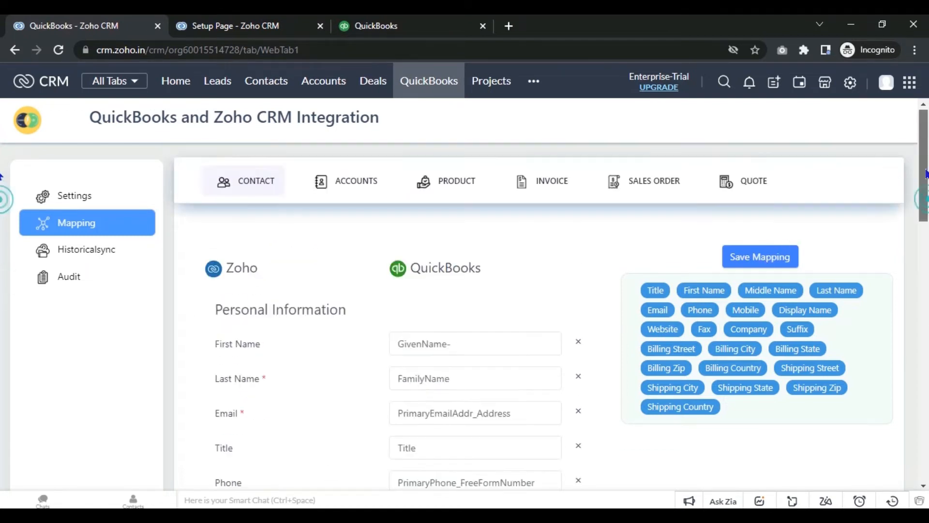
{"action": "left_click", "coordinate": [772, 257]}
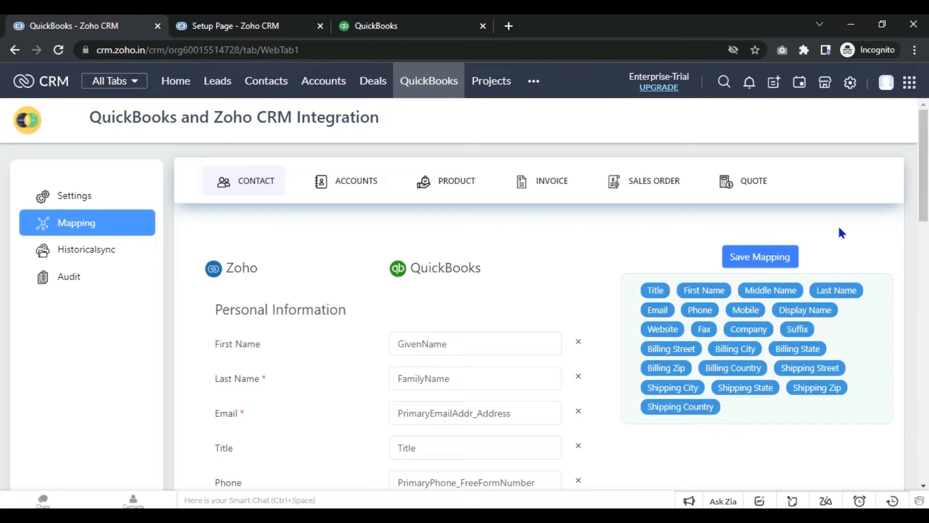
{"action": "left_click", "coordinate": [124, 202]}
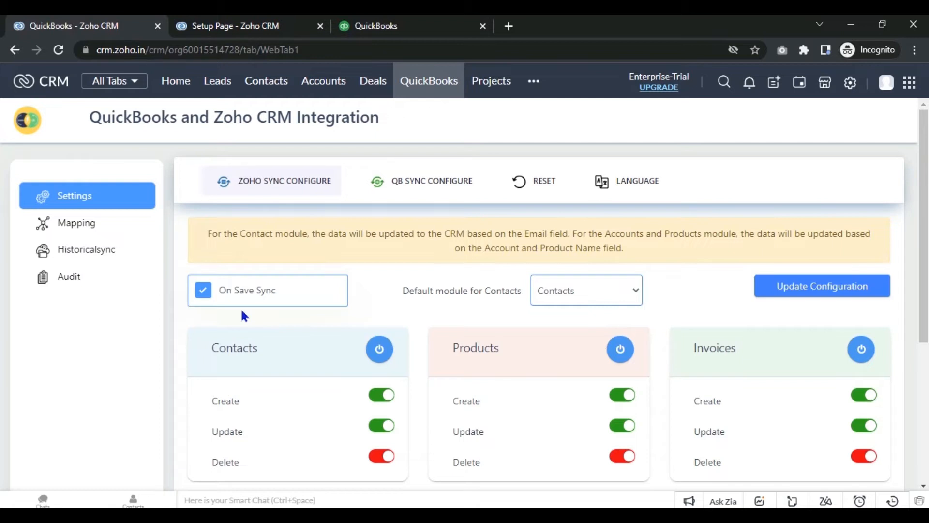
Step: Keep Contacts as the default module after briefly trying Accounts
{"action": "left_click", "coordinate": [607, 298]}
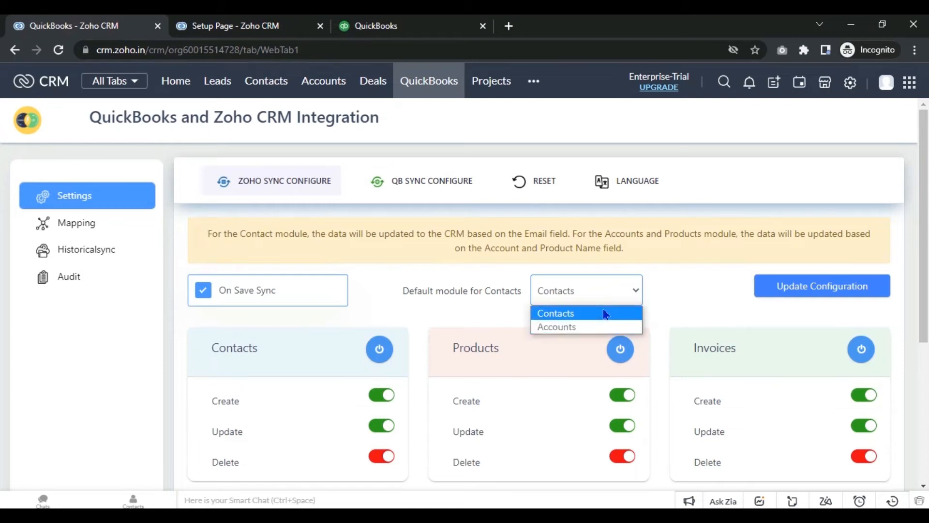
{"action": "left_click", "coordinate": [655, 298]}
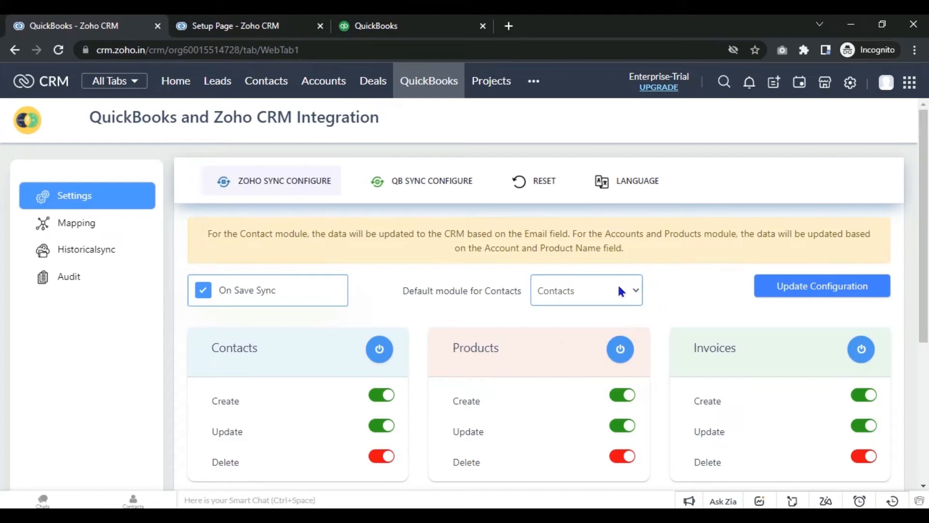
{"action": "scroll", "coordinate": [3, 271], "scroll_direction": "down", "scroll_amount": 2}
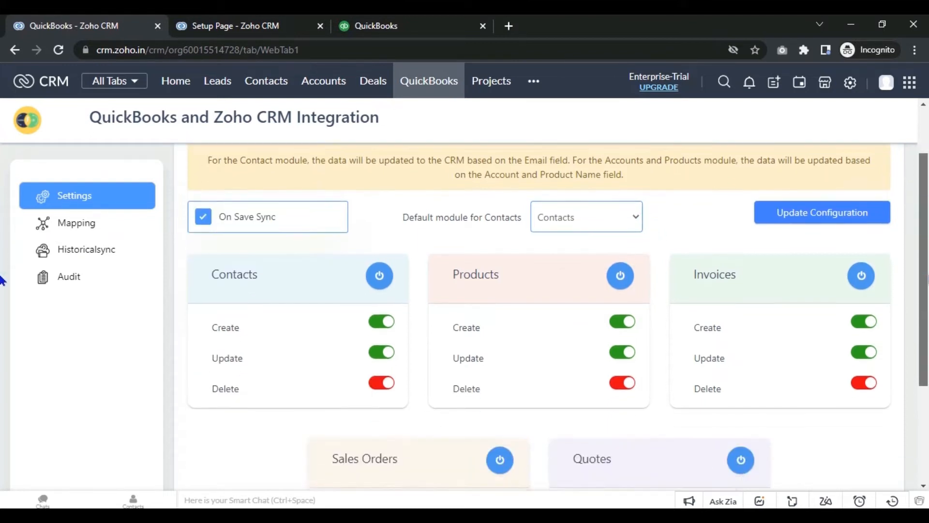
{"action": "left_click_drag", "start_coordinate": [927, 274], "coordinate": [927, 289]}
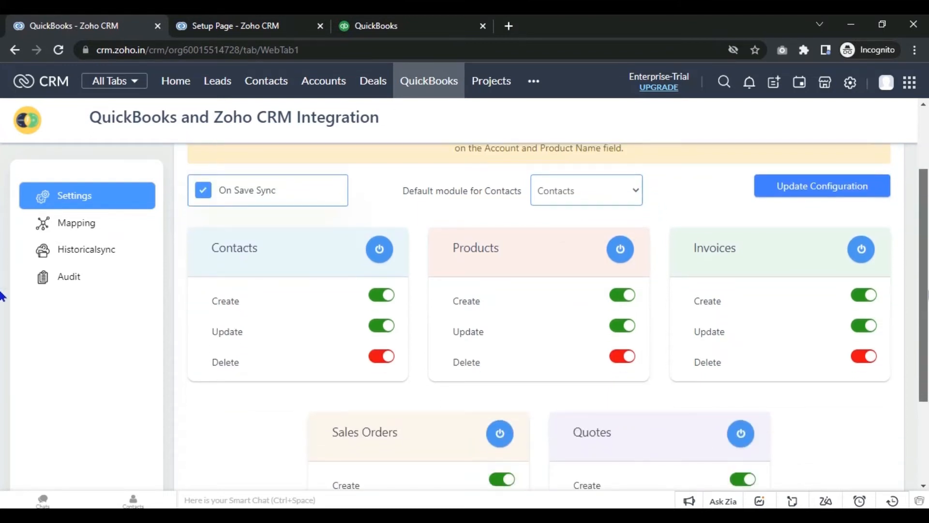
{"action": "left_click", "coordinate": [636, 196]}
{"action": "left_click", "coordinate": [602, 228]}
{"action": "left_click", "coordinate": [625, 196]}
{"action": "left_click", "coordinate": [614, 212]}
{"action": "left_click", "coordinate": [662, 193]}
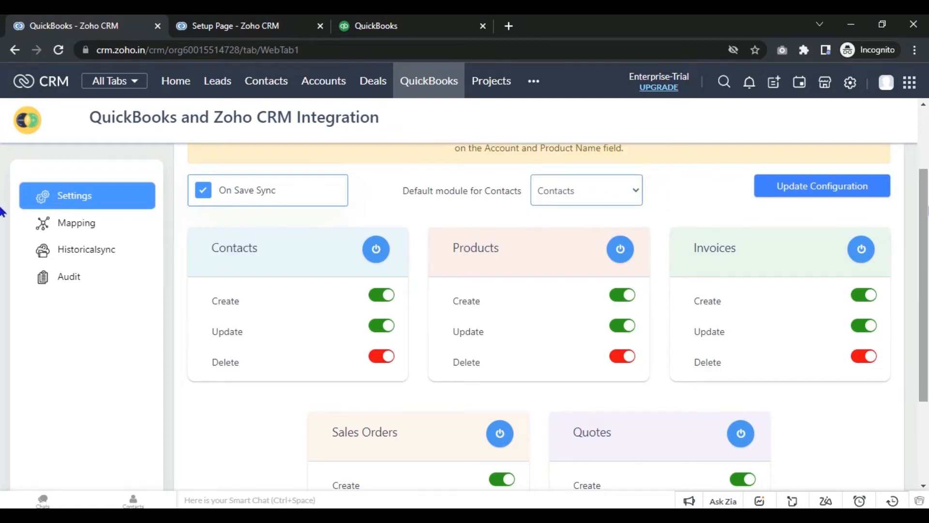
{"action": "scroll", "coordinate": [538, 222], "scroll_direction": "down", "scroll_amount": 1}
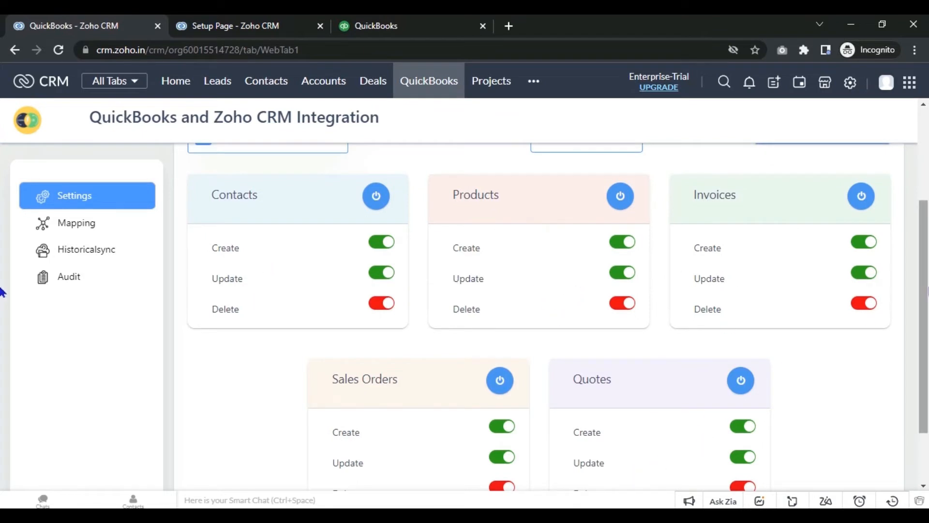
{"action": "scroll", "coordinate": [2, 290], "scroll_direction": "down", "scroll_amount": 2}
{"action": "scroll", "coordinate": [2, 291], "scroll_direction": "up", "scroll_amount": 4}
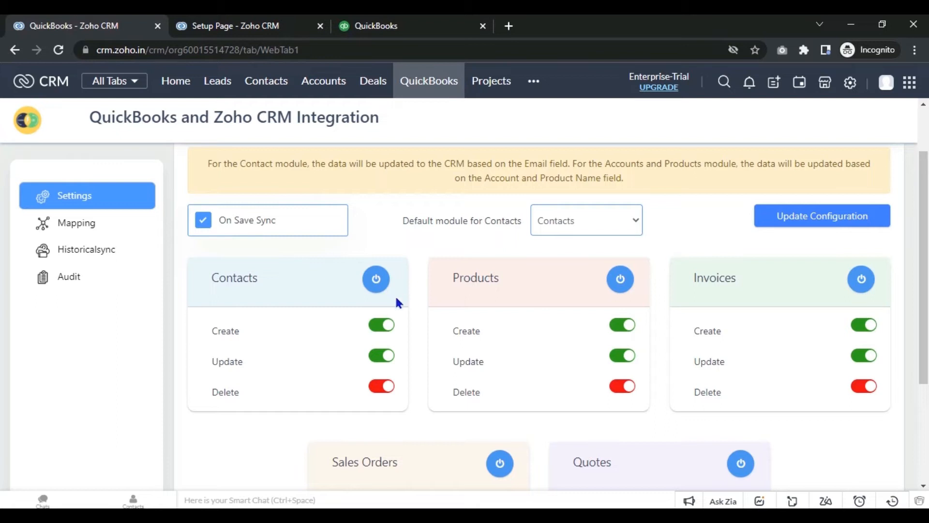
Step: Leave contact creation and Products syncing enabled and save with Update Configuration
{"action": "left_click", "coordinate": [379, 325]}
{"action": "left_click", "coordinate": [387, 327]}
{"action": "left_click", "coordinate": [627, 284]}
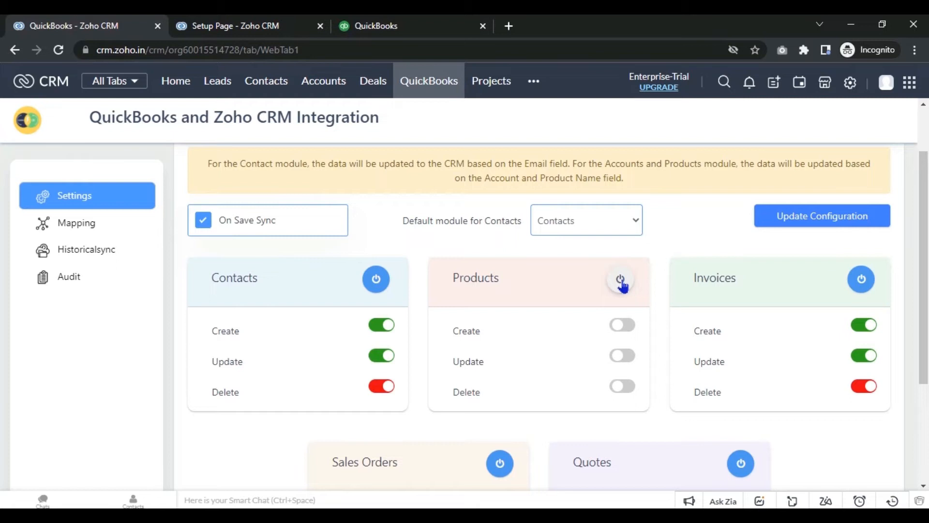
{"action": "left_click", "coordinate": [621, 281]}
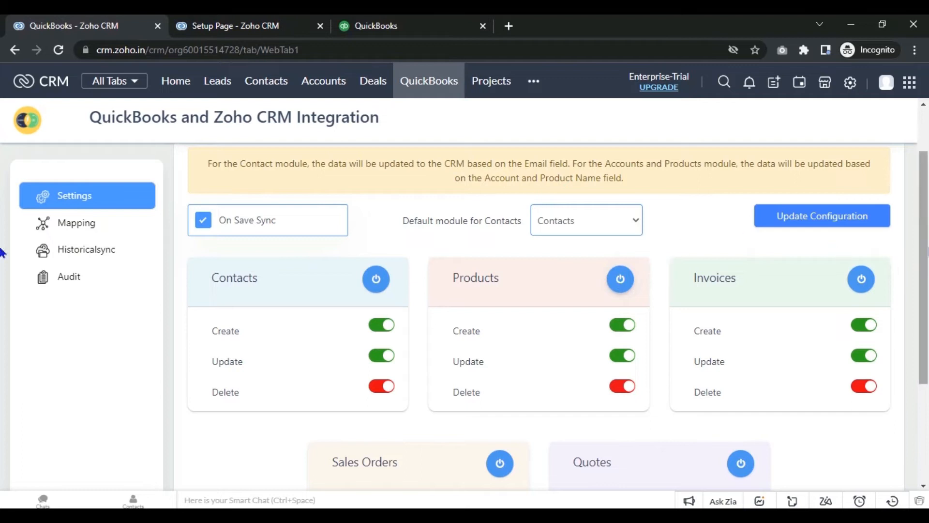
{"action": "scroll", "coordinate": [881, 249], "scroll_direction": "up", "scroll_amount": 1}
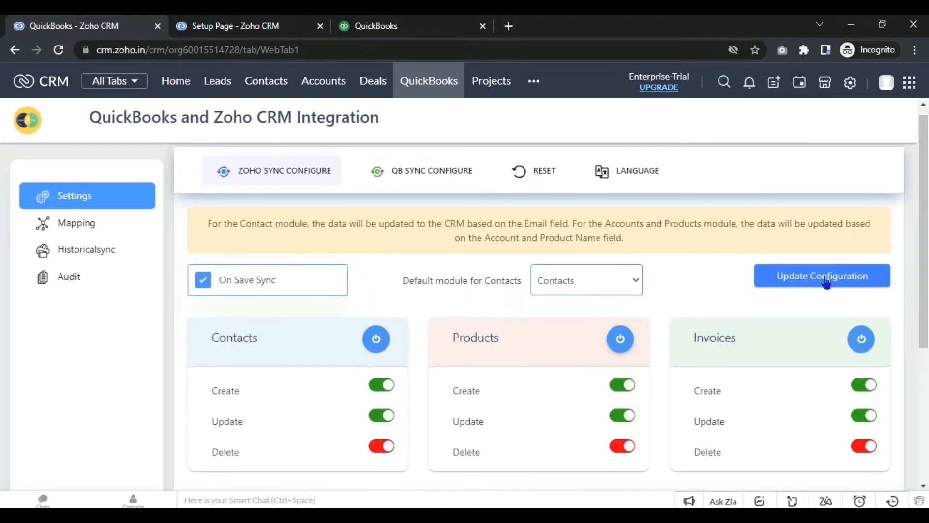
{"action": "left_click", "coordinate": [826, 281]}
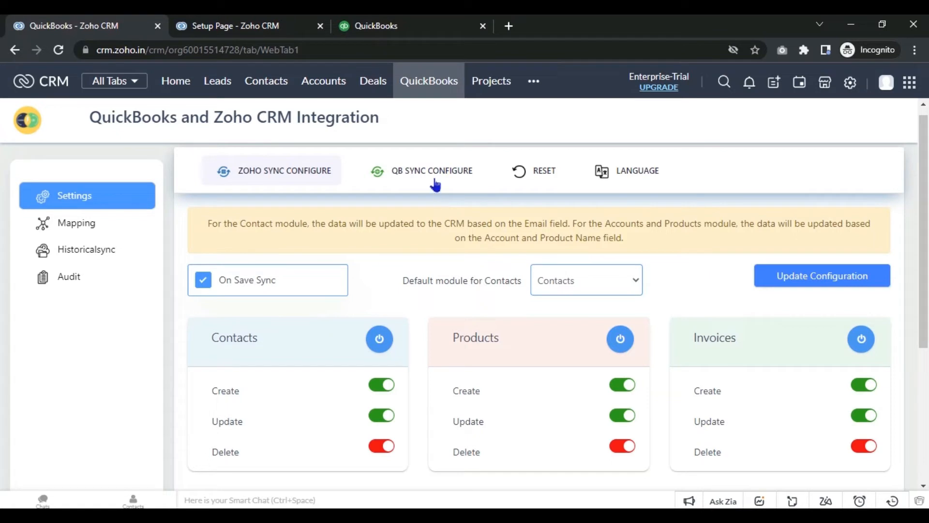
{"action": "left_click", "coordinate": [431, 168]}
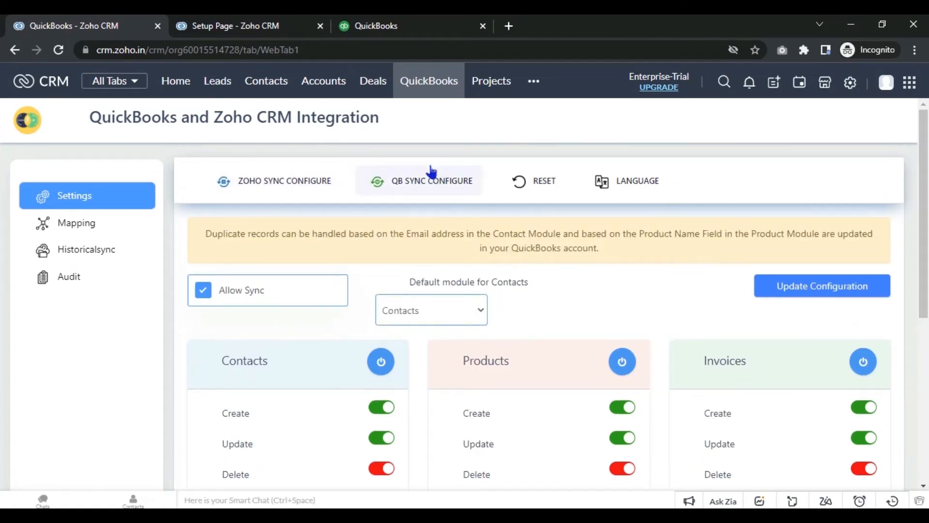
{"action": "scroll", "coordinate": [2, 151], "scroll_direction": "down", "scroll_amount": 1}
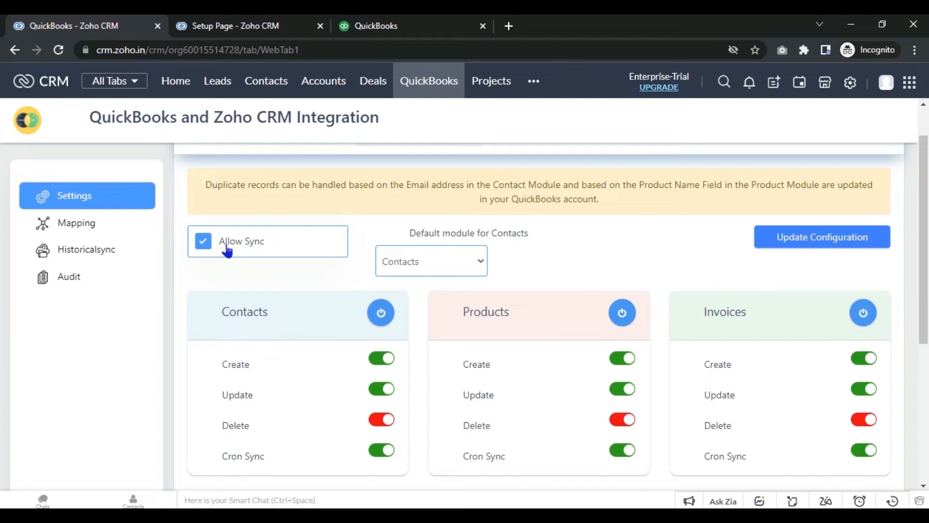
{"action": "left_click", "coordinate": [450, 266]}
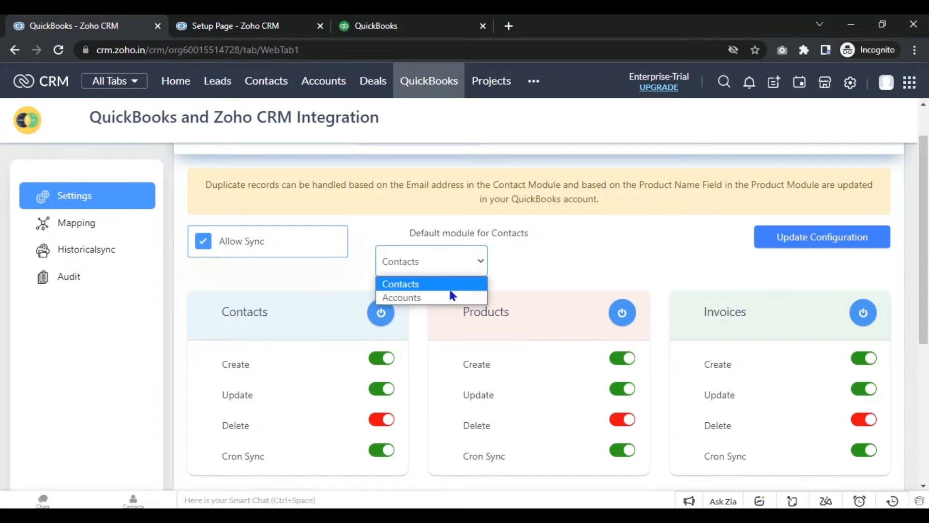
{"action": "left_click", "coordinate": [515, 266]}
{"action": "scroll", "coordinate": [2, 187], "scroll_direction": "up", "scroll_amount": 1}
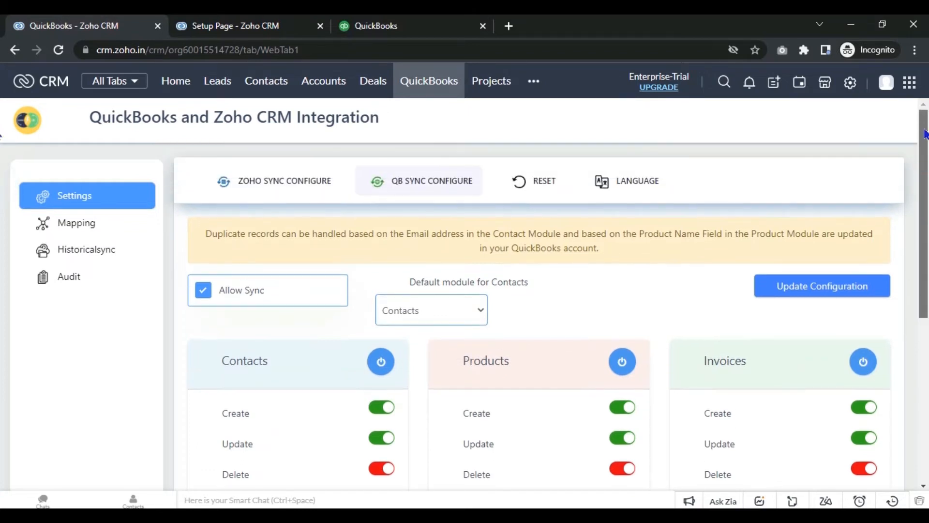
{"action": "left_click", "coordinate": [324, 184]}
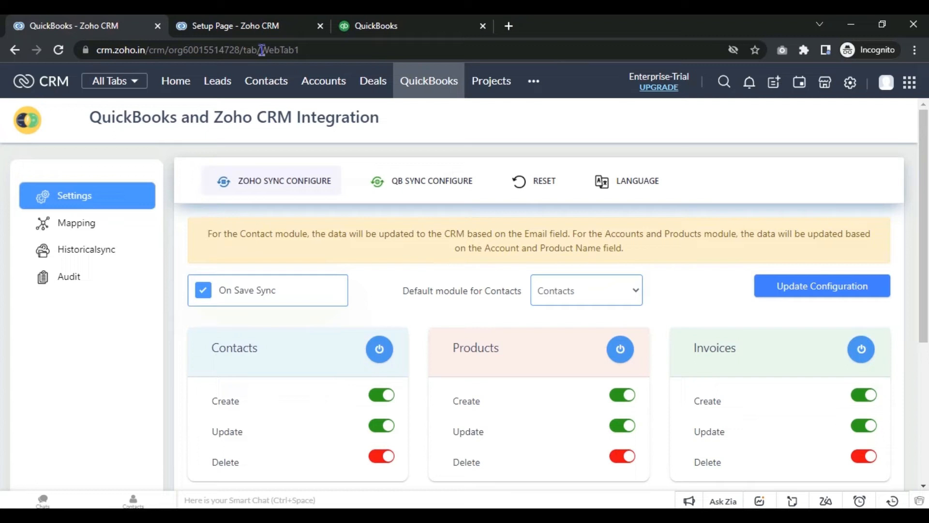
{"action": "left_click", "coordinate": [241, 31]}
Step: Close the Setup Page tab and return to the Zoho CRM integration tab
{"action": "left_click", "coordinate": [320, 25]}
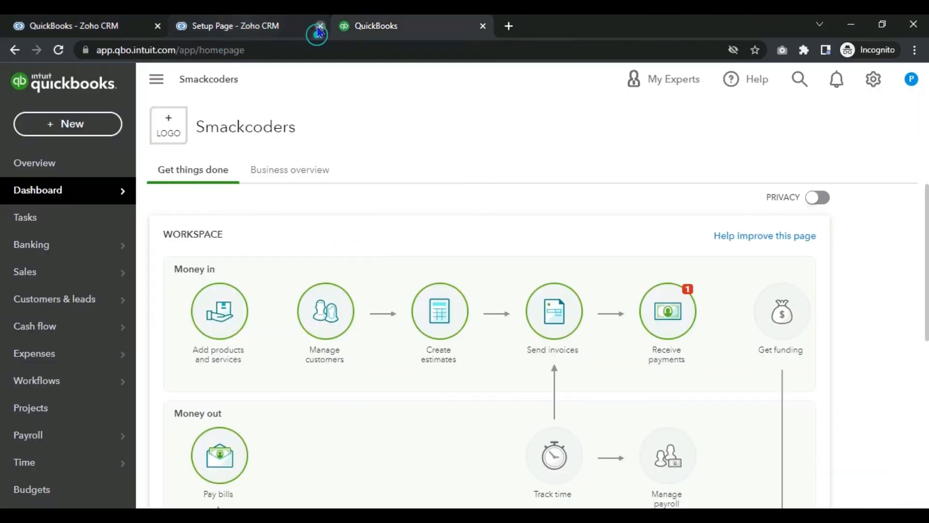
{"action": "left_click", "coordinate": [121, 25]}
{"action": "left_click", "coordinate": [252, 22]}
{"action": "left_click", "coordinate": [109, 25]}
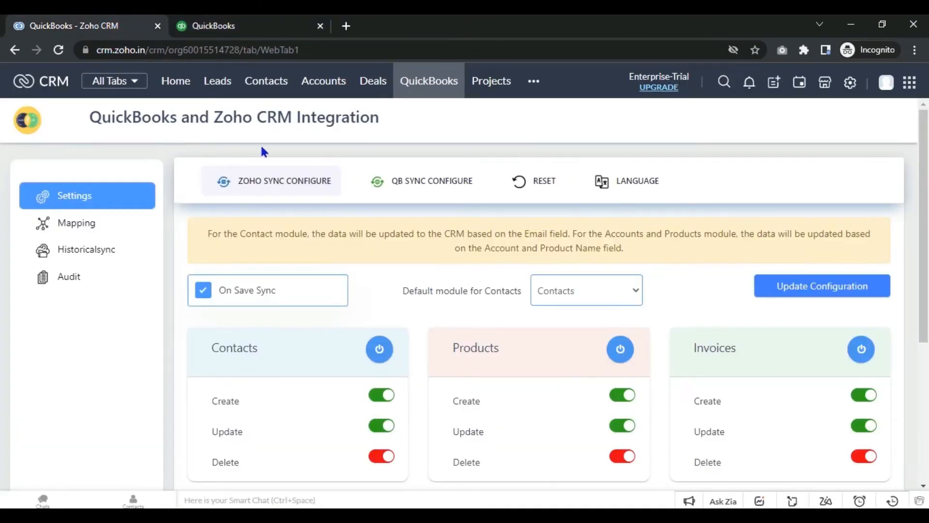
Step: Check QuickBooks Online's Customers list, showing one customer at $0.00, then return to Zoho CRM
{"action": "left_click", "coordinate": [247, 27]}
{"action": "mouse_move", "coordinate": [99, 306]}
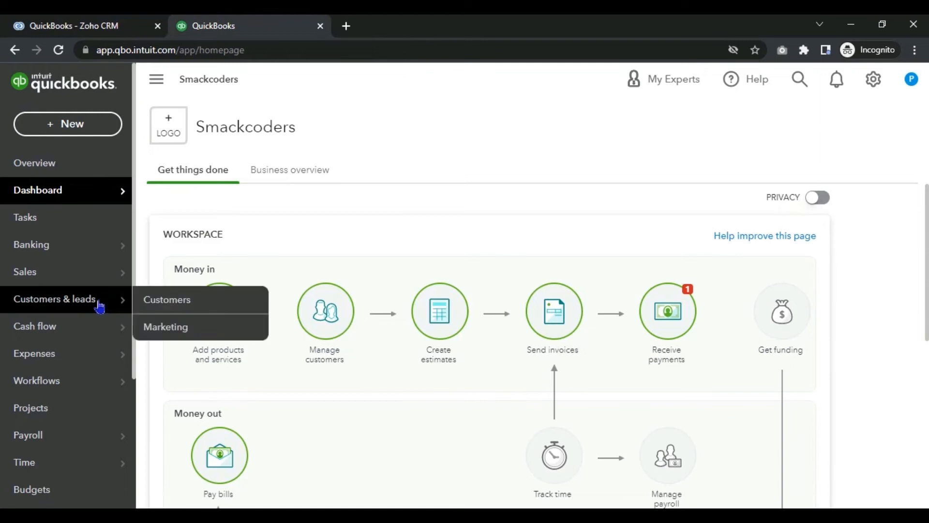
{"action": "left_click", "coordinate": [138, 299]}
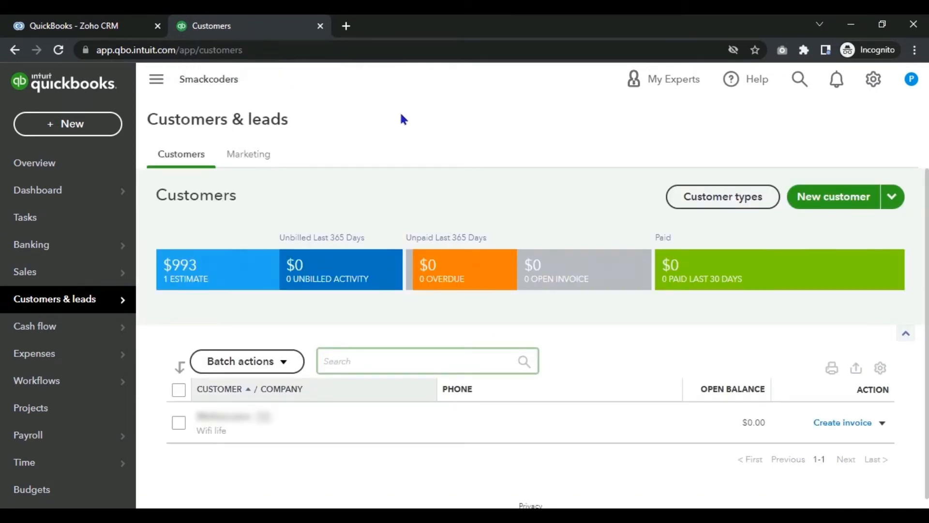
{"action": "left_click", "coordinate": [116, 21]}
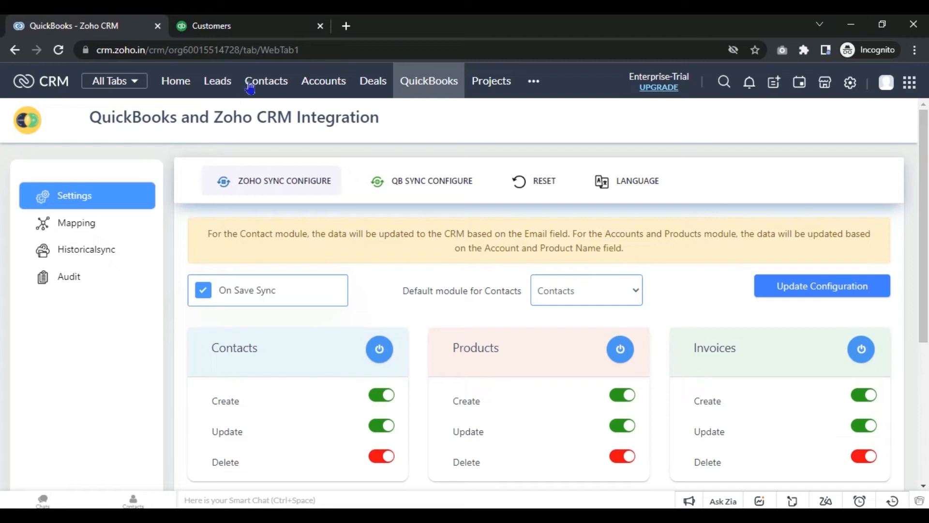
Step: Start a new contact and enter its first and last name
{"action": "left_click", "coordinate": [258, 82]}
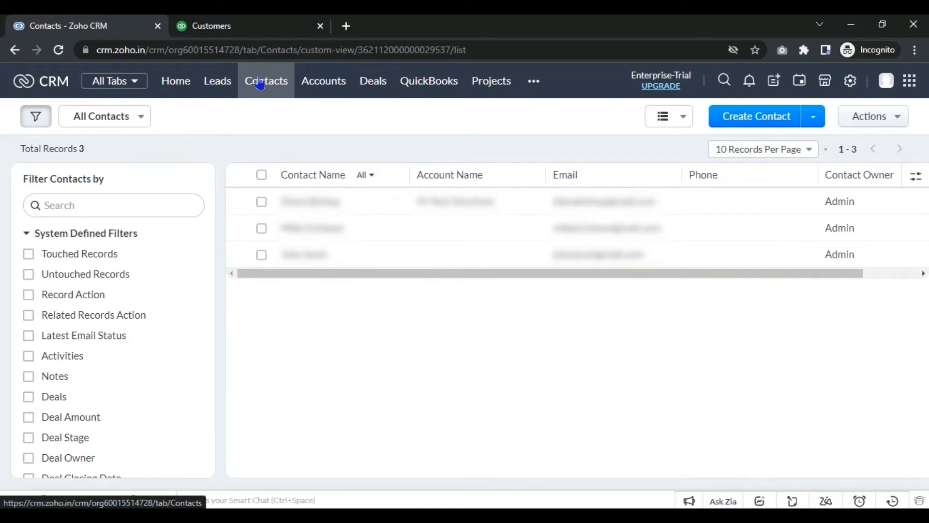
{"action": "left_click", "coordinate": [737, 121]}
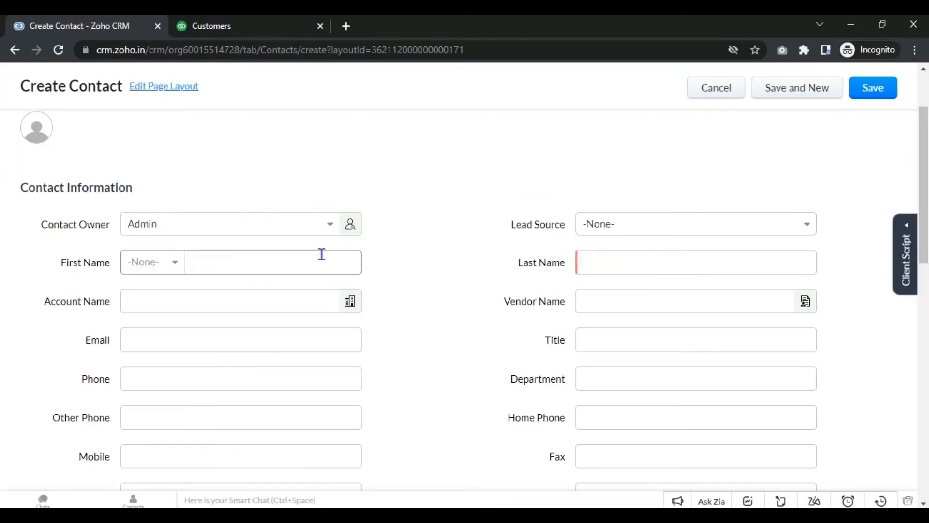
{"action": "left_click", "coordinate": [321, 253]}
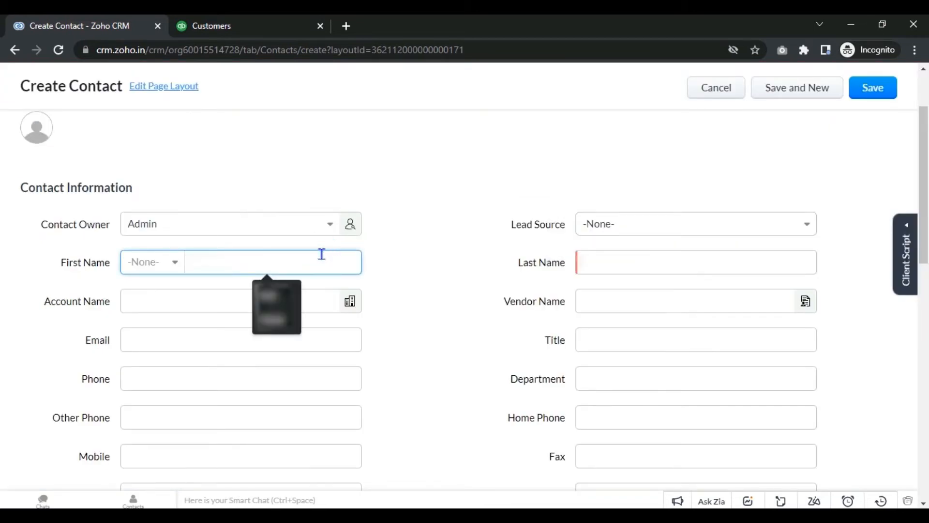
{"action": "key", "text": "Tab"}
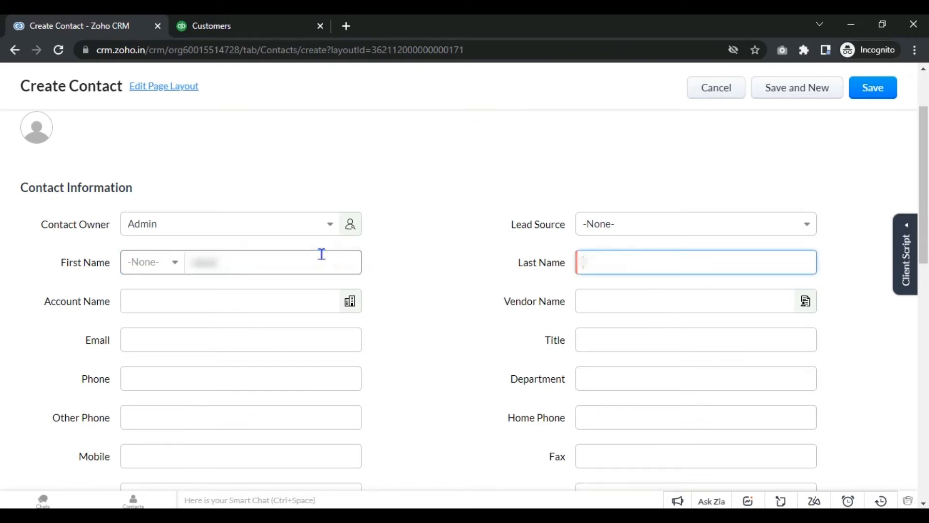
{"action": "left_click", "coordinate": [232, 262]}
{"action": "key", "text": "Tab"}
Step: Set the contact's Lead Source to Cold Call and enter its e-mail address
{"action": "left_click", "coordinate": [428, 211]}
{"action": "left_click", "coordinate": [697, 224]}
{"action": "left_click", "coordinate": [613, 321]}
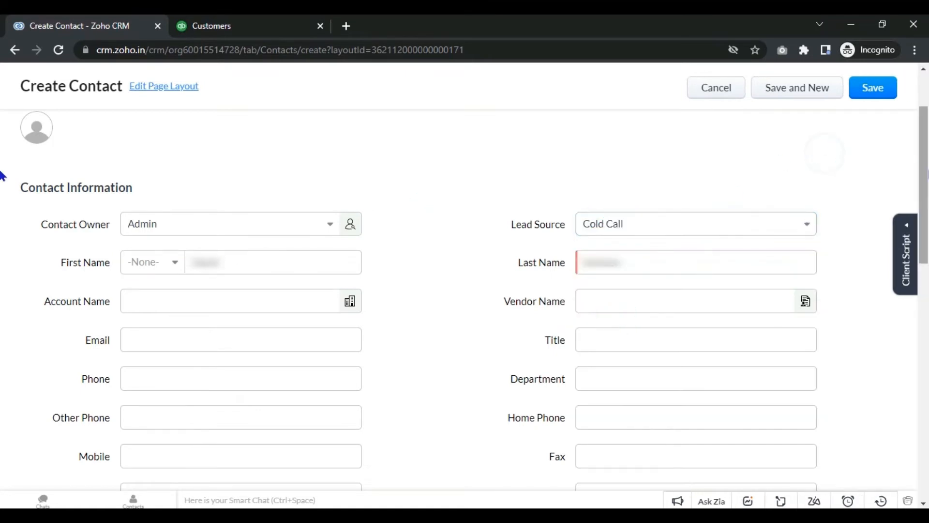
{"action": "left_click_drag", "start_coordinate": [928, 170], "coordinate": [928, 217]}
{"action": "left_click", "coordinate": [290, 214]}
{"action": "left_click", "coordinate": [416, 214]}
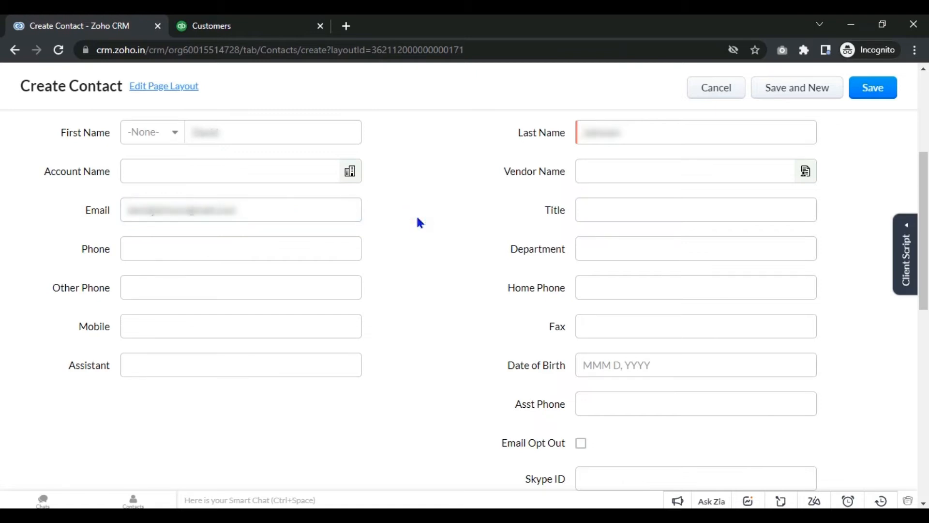
{"action": "scroll", "coordinate": [491, 265], "scroll_direction": "down", "scroll_amount": 9}
Step: Enter the contact's mailing street, city, state, zip code and country
{"action": "left_click", "coordinate": [280, 269]}
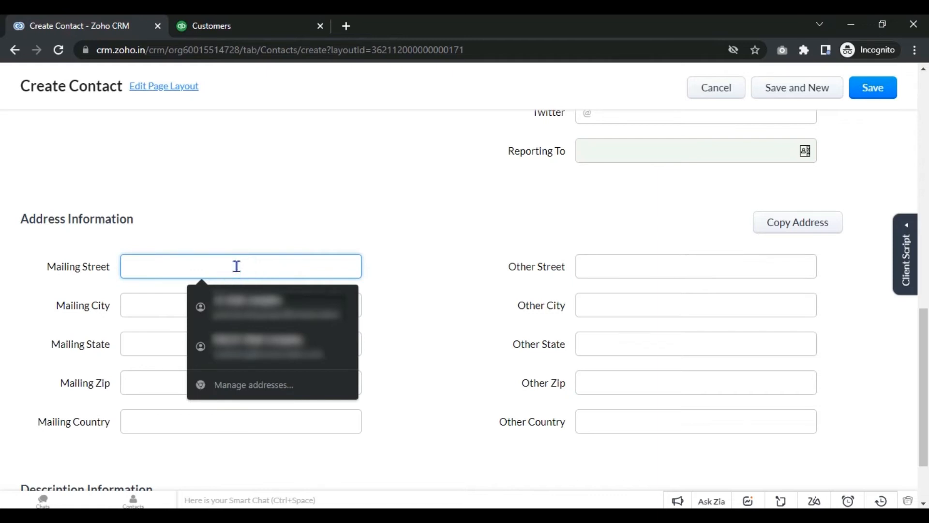
{"action": "type", "text": "12345"}
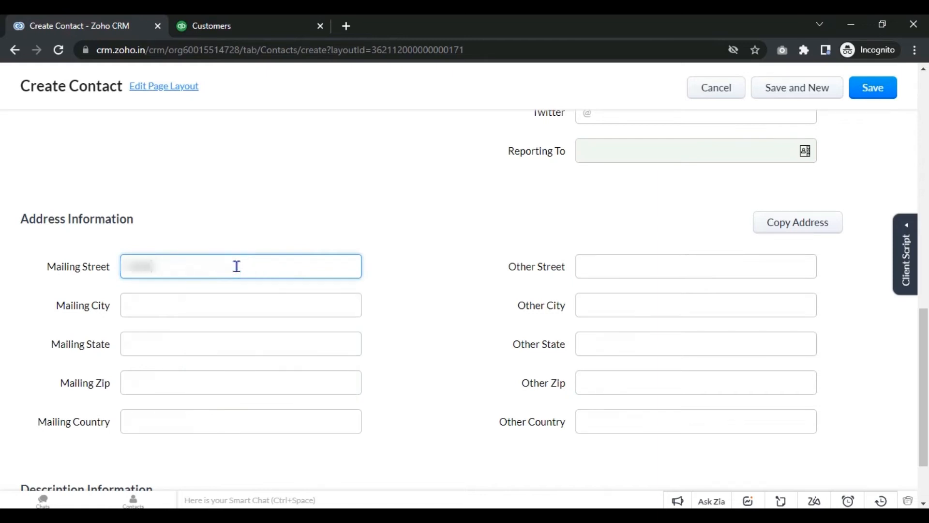
{"action": "type", "text": " Fountai t"}
{"action": "key", "text": "BackSpace"}
{"action": "type", "text": "road"}
{"action": "key", "text": "Tab"}
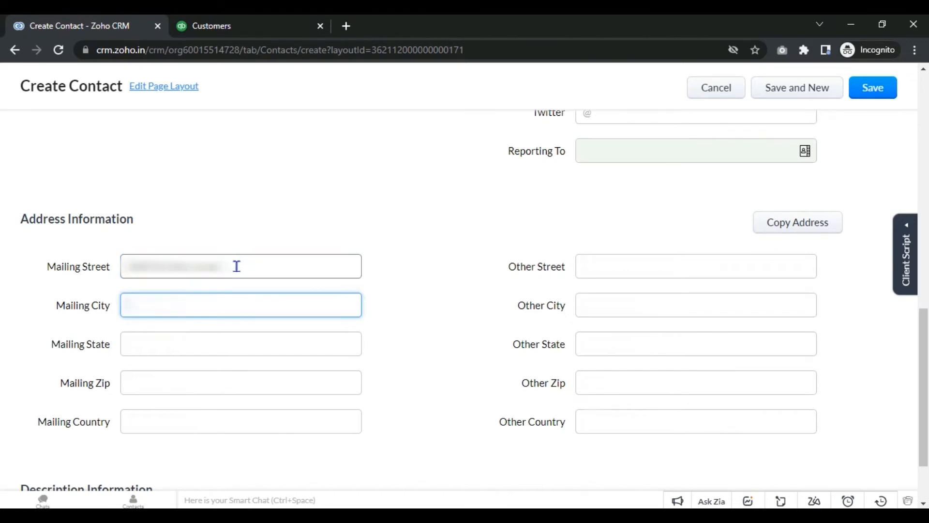
{"action": "type", "text": "Lakeside"}
{"action": "key", "text": "Tab"}
{"action": "type", "text": "Karnataka"}
{"action": "key", "text": "Tab"}
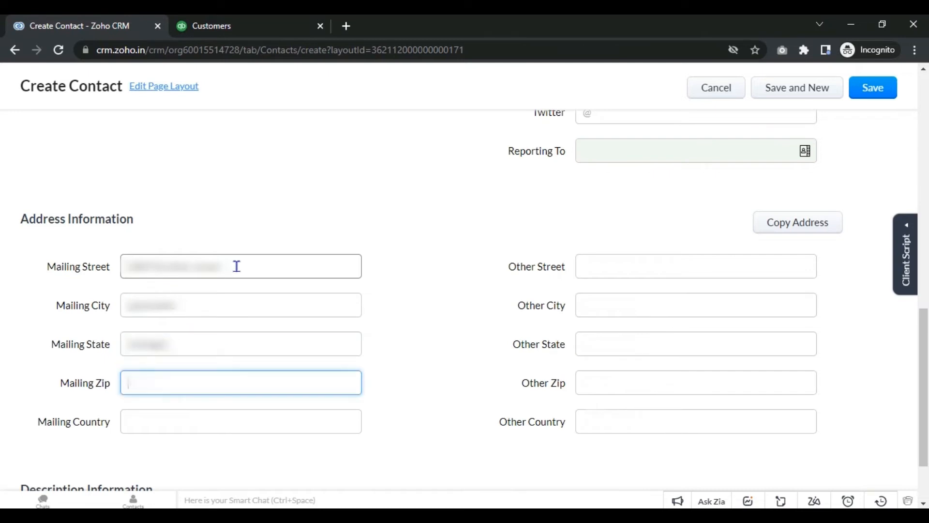
{"action": "type", "text": "560001"}
{"action": "key", "text": "Tab"}
{"action": "type", "text": "United"}
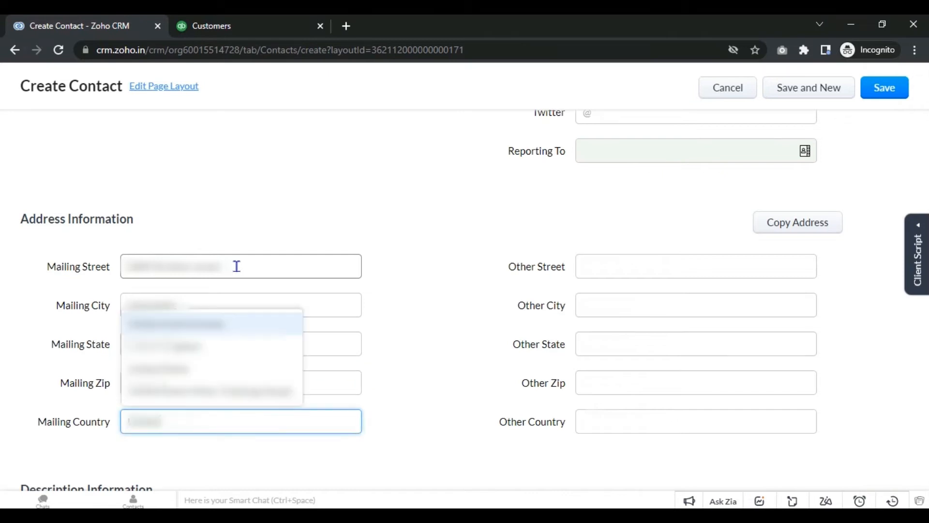
{"action": "left_click", "coordinate": [184, 369]}
Step: Copy the mailing address into the other address fields and save the contact
{"action": "left_click", "coordinate": [823, 225]}
{"action": "left_click", "coordinate": [808, 251]}
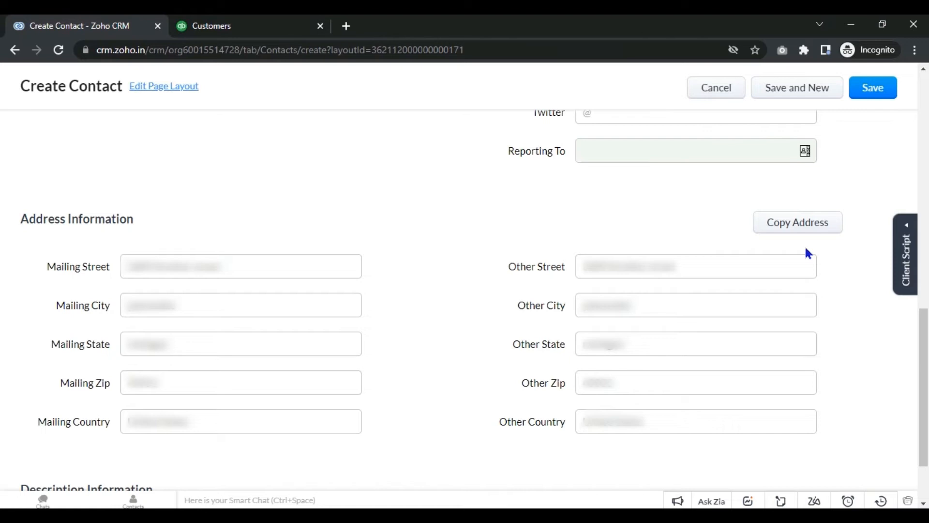
{"action": "scroll", "coordinate": [849, 137], "scroll_direction": "up", "scroll_amount": 10}
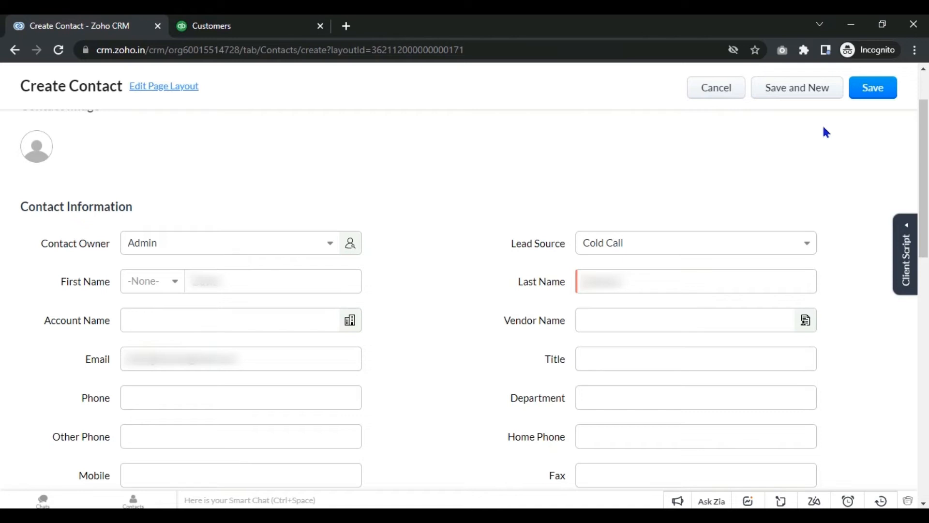
{"action": "left_click", "coordinate": [864, 94]}
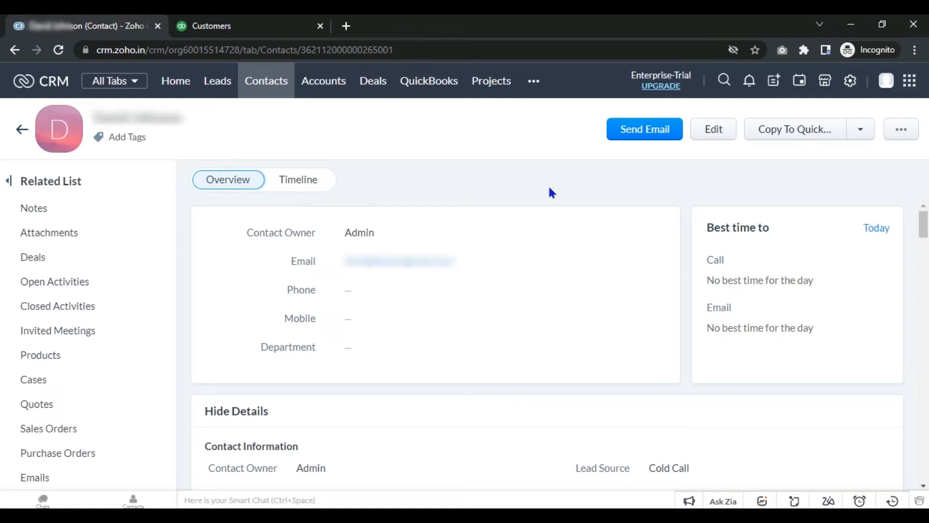
Step: Confirm in the integration Audit log that the contact was created, then view QuickBooks Customers
{"action": "left_click", "coordinate": [441, 86]}
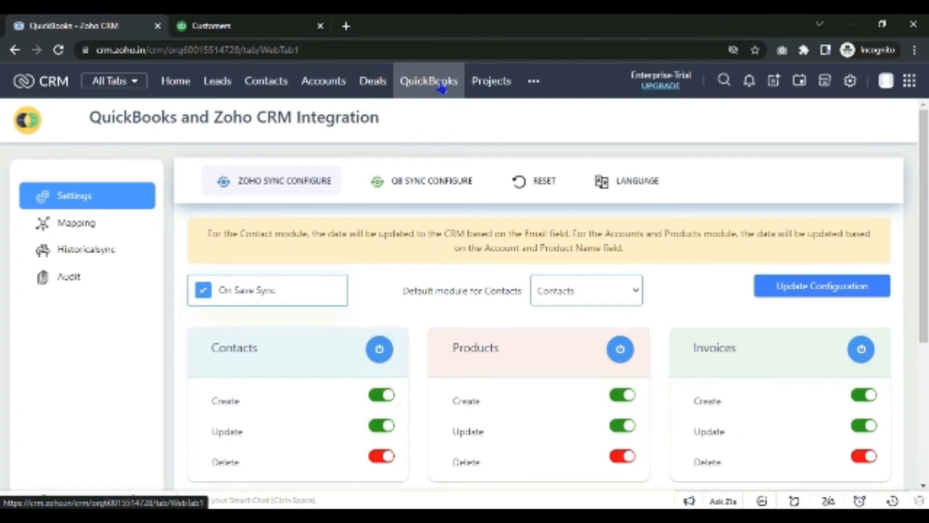
{"action": "left_click", "coordinate": [119, 278]}
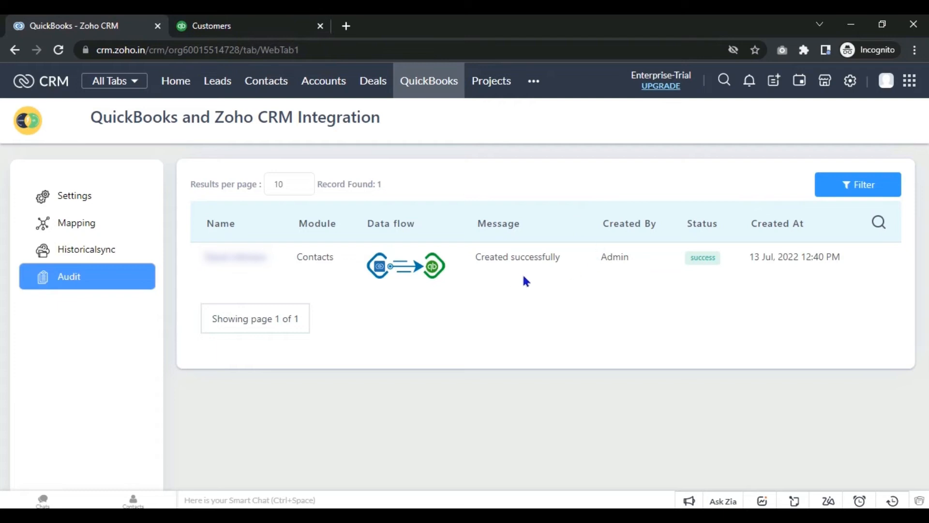
{"action": "left_click", "coordinate": [271, 23]}
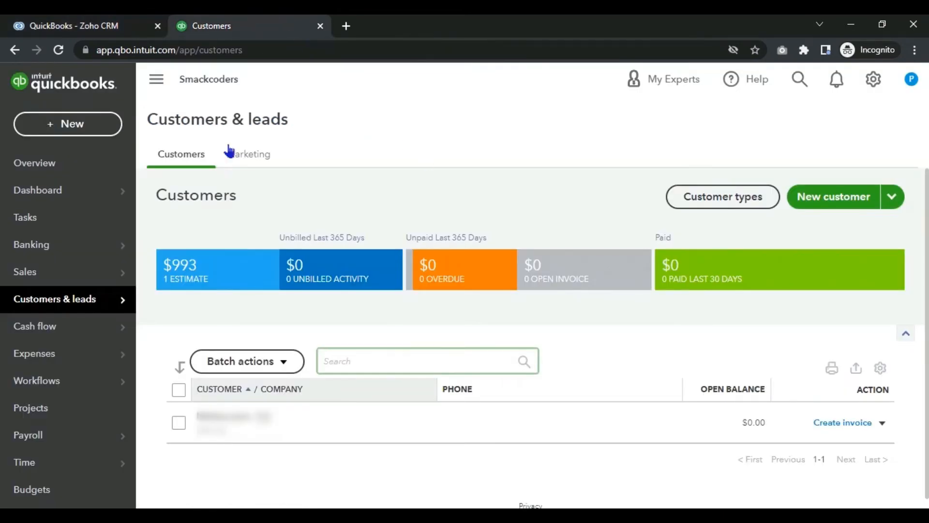
Step: Reload the QuickBooks Customers list and inspect the first customer's details against the audit log
{"action": "left_click", "coordinate": [59, 50]}
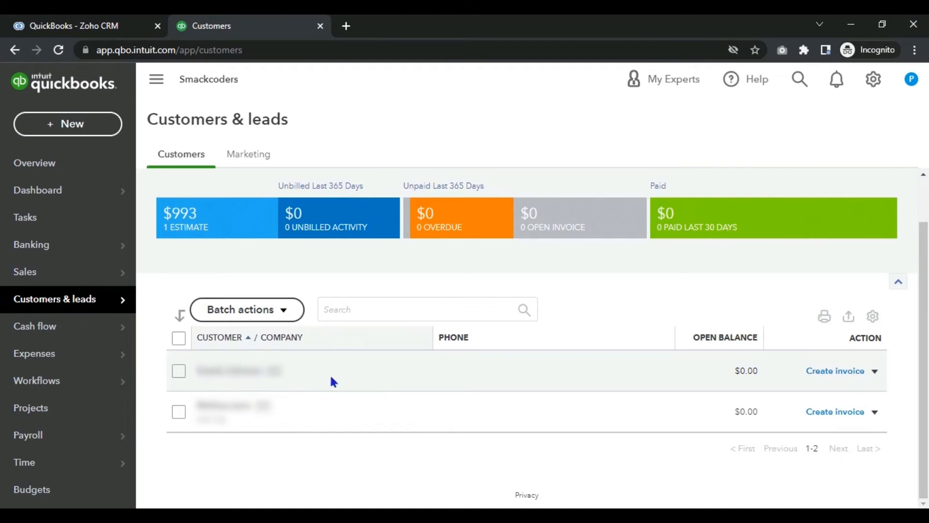
{"action": "left_click", "coordinate": [224, 377]}
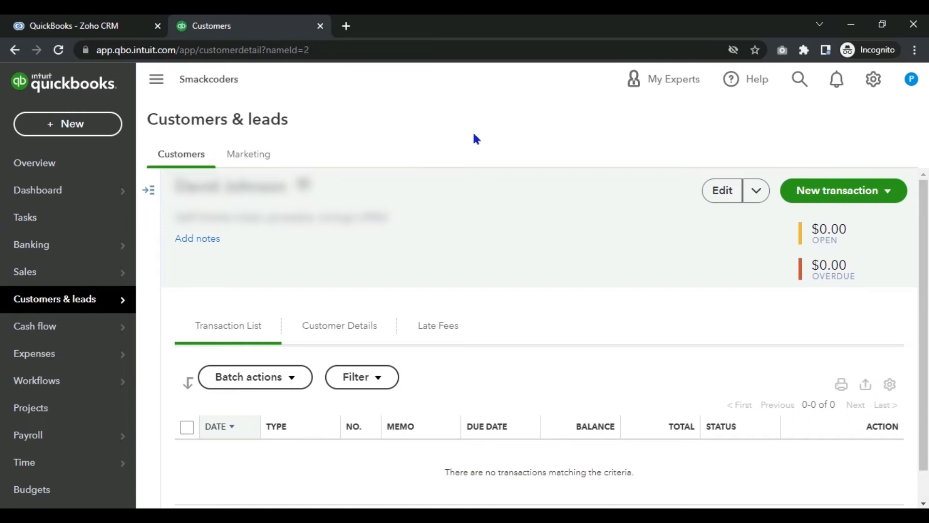
{"action": "left_click", "coordinate": [14, 53]}
{"action": "left_click", "coordinate": [111, 22]}
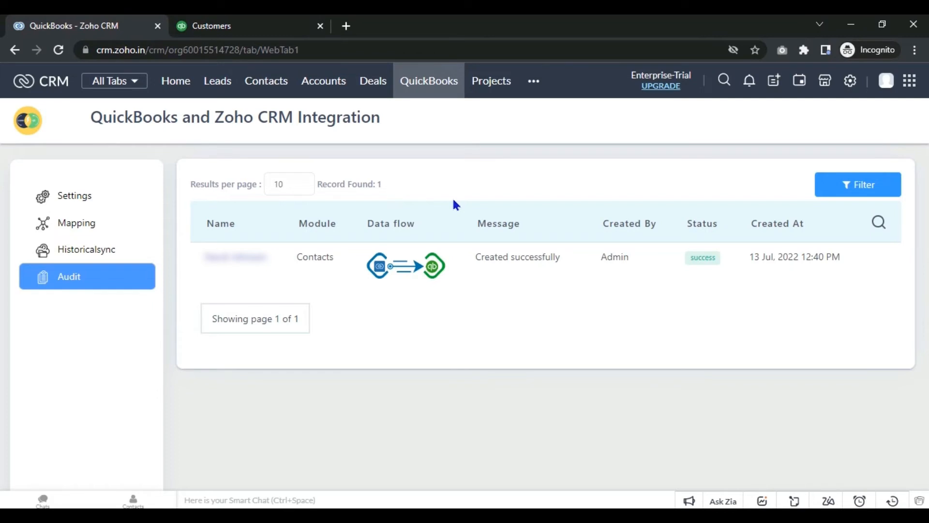
{"action": "left_click", "coordinate": [286, 23]}
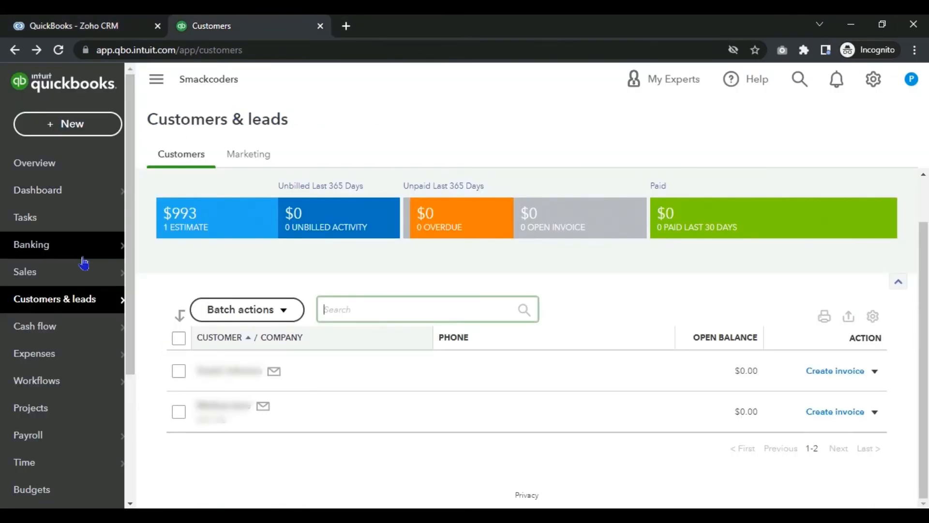
Step: Open the QuickBooks Invoices page, then start a new contact in Zoho CRM
{"action": "mouse_move", "coordinate": [89, 281]}
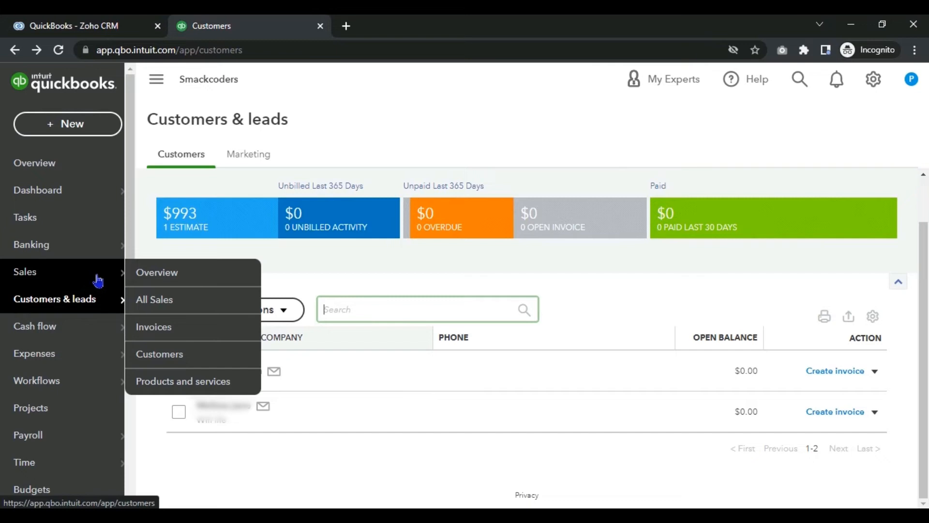
{"action": "left_click", "coordinate": [161, 333]}
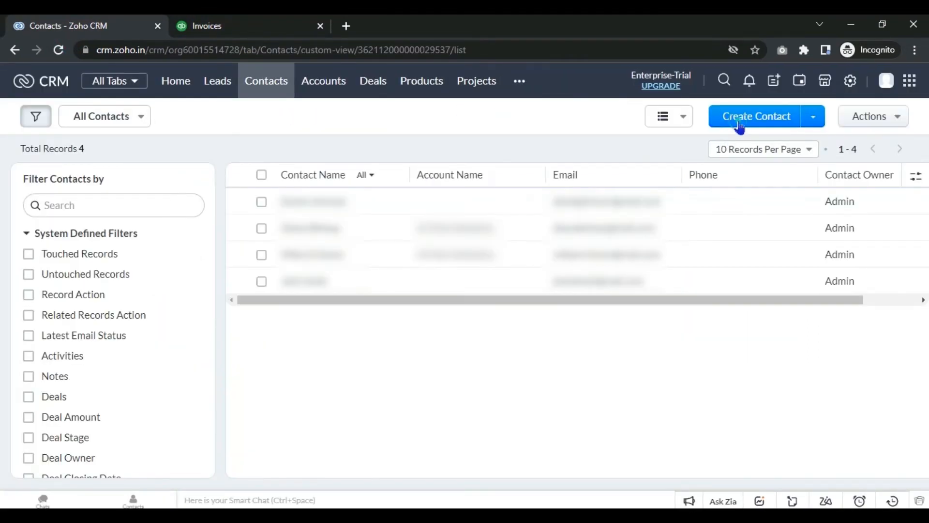
{"action": "left_click", "coordinate": [738, 127]}
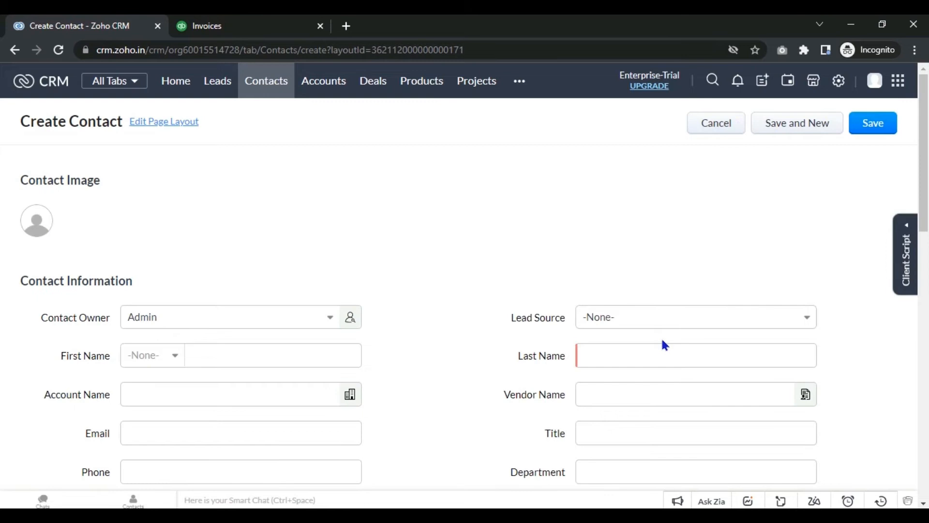
Step: Save a second contact with last name, first name, an existing linked account and e-mail address
{"action": "left_click", "coordinate": [659, 345]}
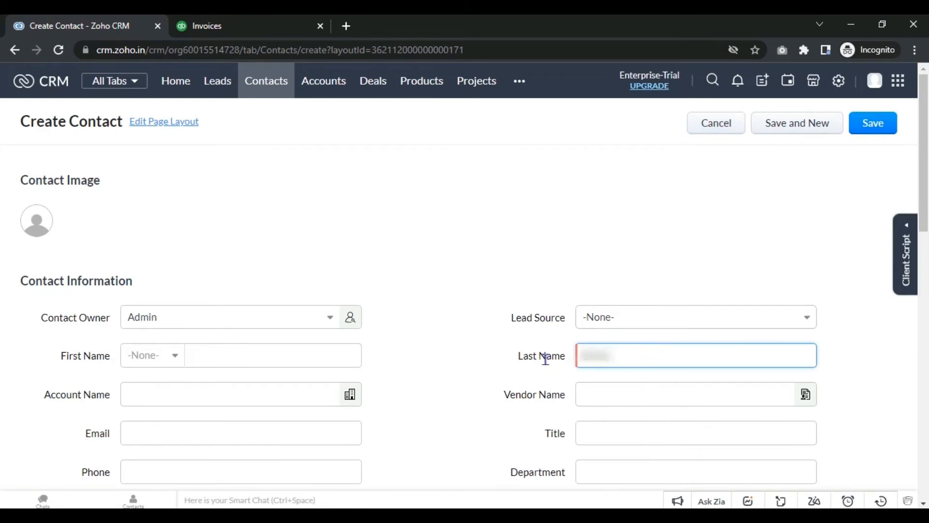
{"action": "left_click", "coordinate": [321, 391]}
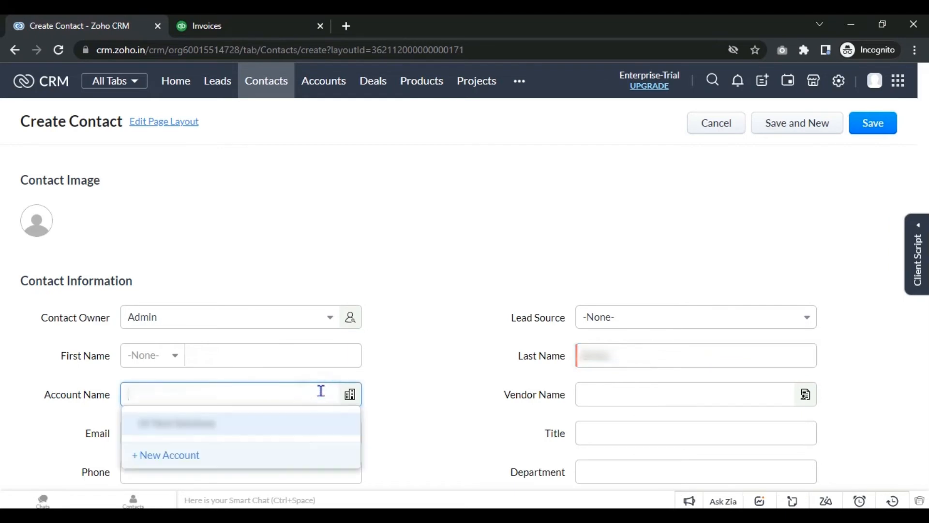
{"action": "left_click", "coordinate": [291, 420]}
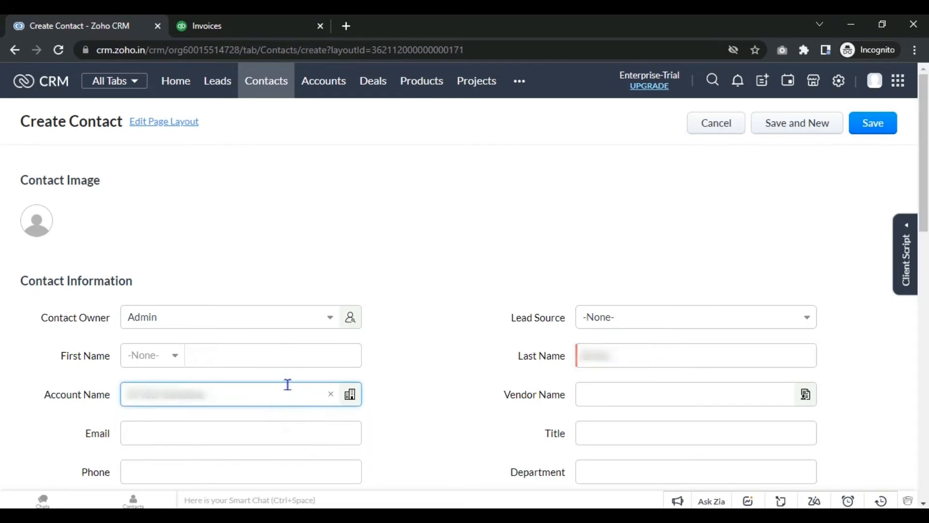
{"action": "left_click", "coordinate": [296, 365]}
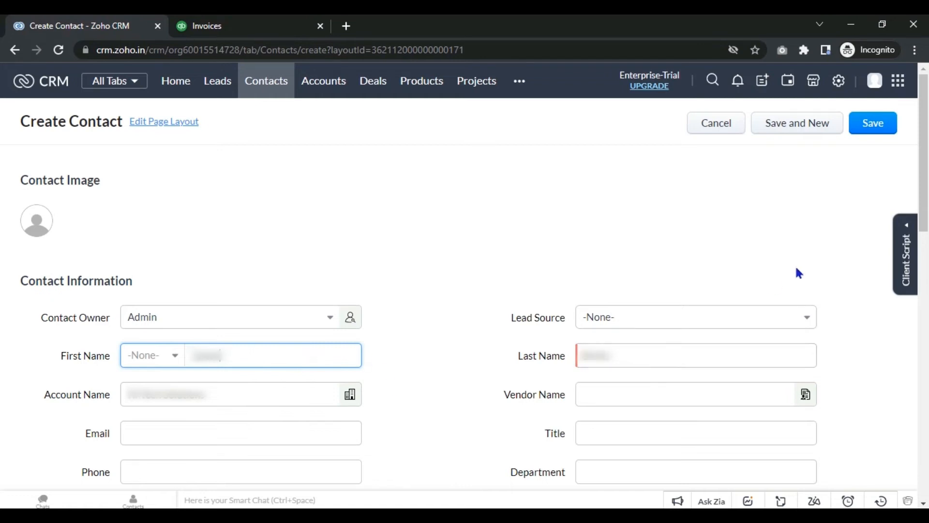
{"action": "scroll", "coordinate": [409, 336], "scroll_direction": "down", "scroll_amount": 2}
{"action": "left_click", "coordinate": [352, 339]}
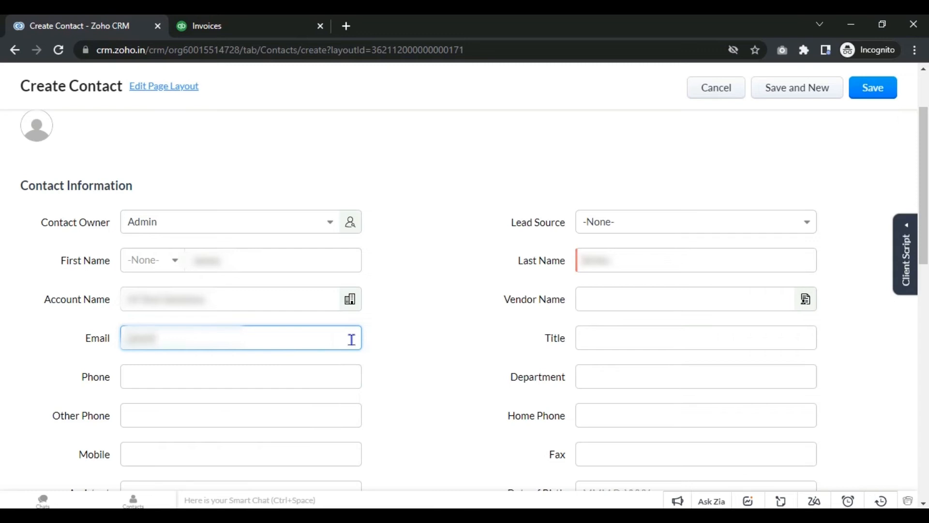
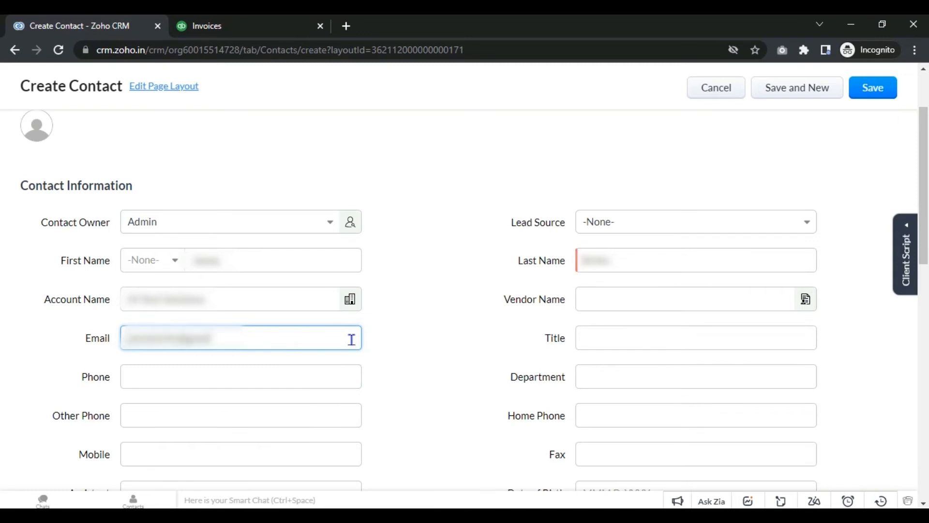
{"action": "scroll", "coordinate": [907, 194], "scroll_direction": "up", "scroll_amount": 2}
{"action": "left_click", "coordinate": [889, 127]}
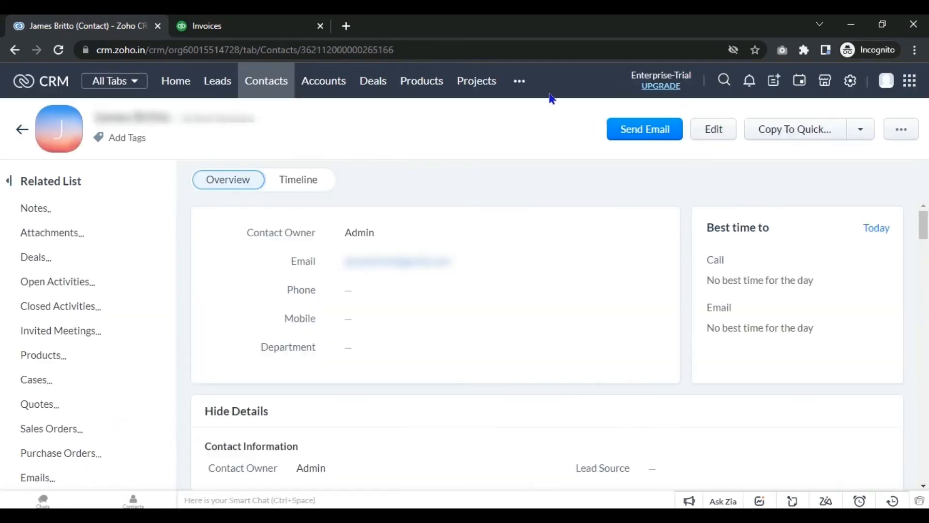
{"action": "left_click", "coordinate": [422, 80]}
Step: Start a new product named Vivo Y83 Pro with a unit price of $17,000.00
{"action": "left_click", "coordinate": [733, 122]}
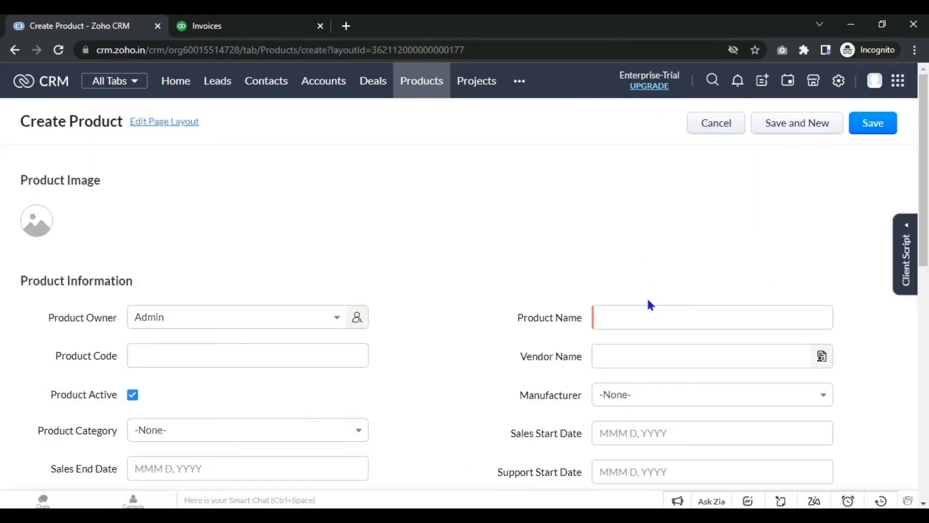
{"action": "left_click", "coordinate": [641, 309]}
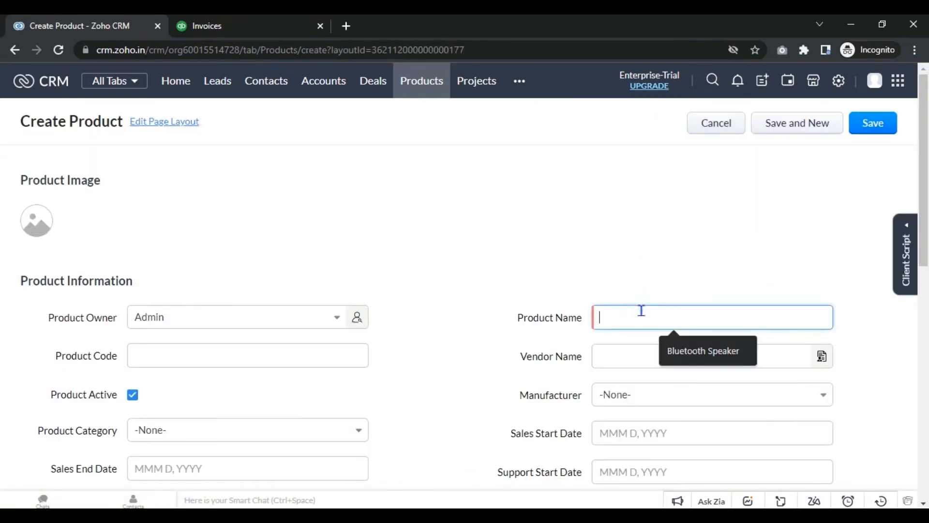
{"action": "type", "text": "Vivo Y83 Pro"}
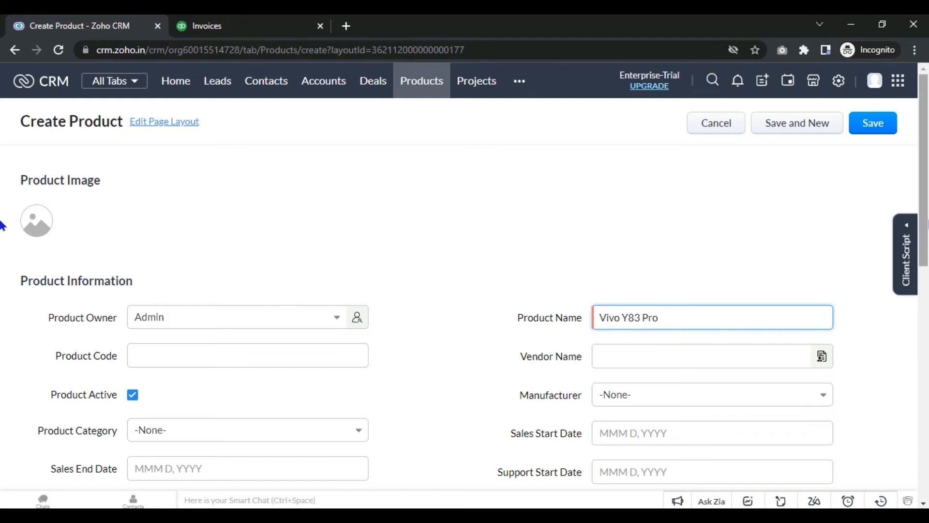
{"action": "scroll", "coordinate": [3, 242], "scroll_direction": "down", "scroll_amount": 3}
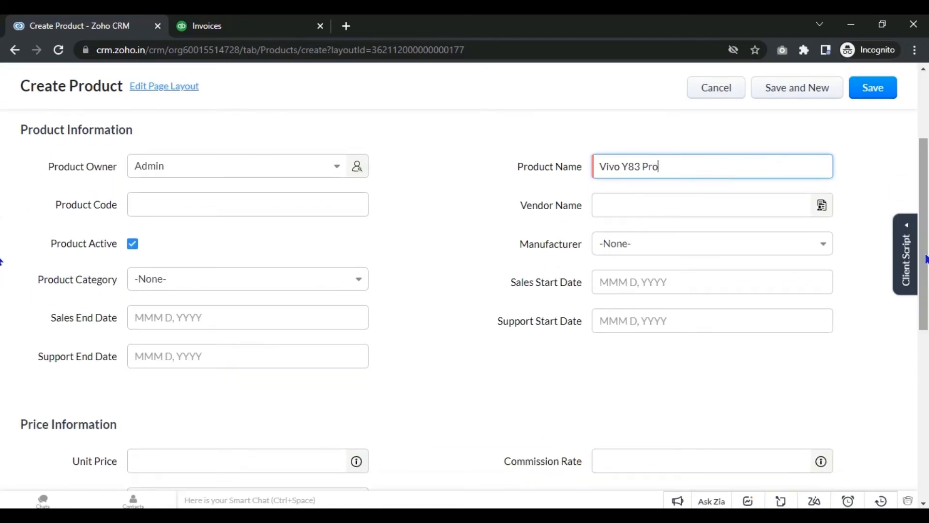
{"action": "scroll", "coordinate": [3, 285], "scroll_direction": "down", "scroll_amount": 3}
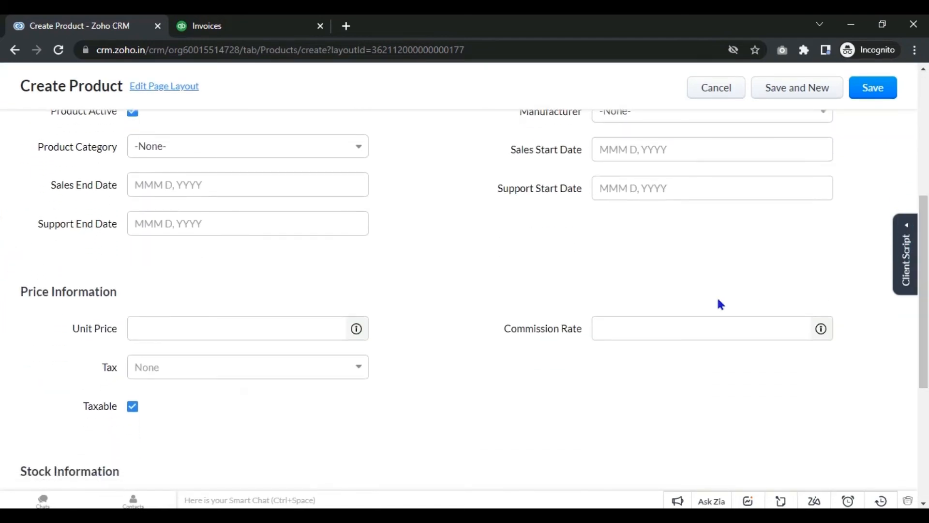
{"action": "left_click", "coordinate": [340, 328]}
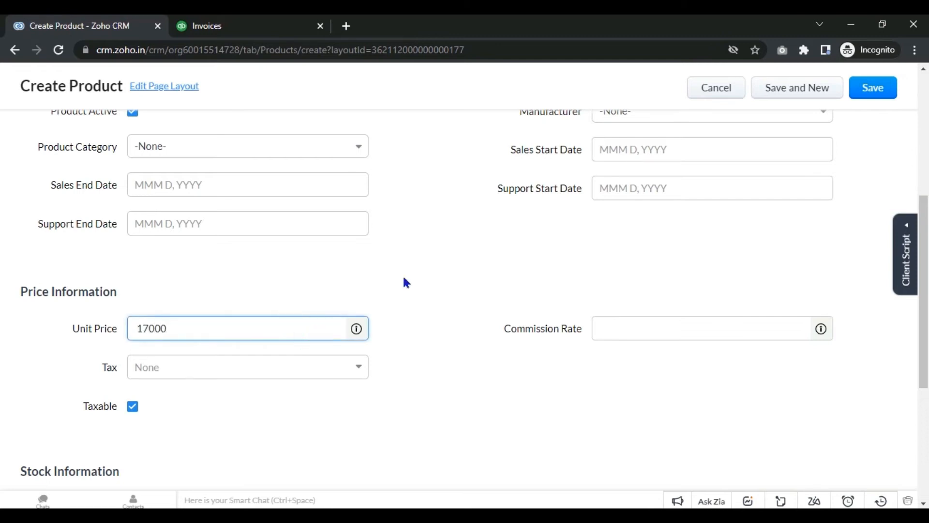
Step: Set the sales start date to Jul 13, 2022, leaving the sales end date empty
{"action": "left_click", "coordinate": [307, 192]}
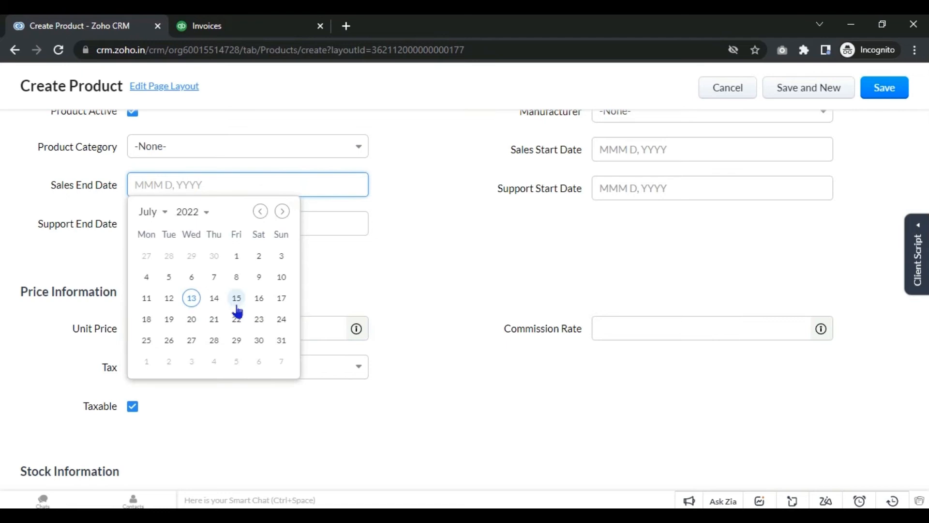
{"action": "left_click", "coordinate": [201, 300]}
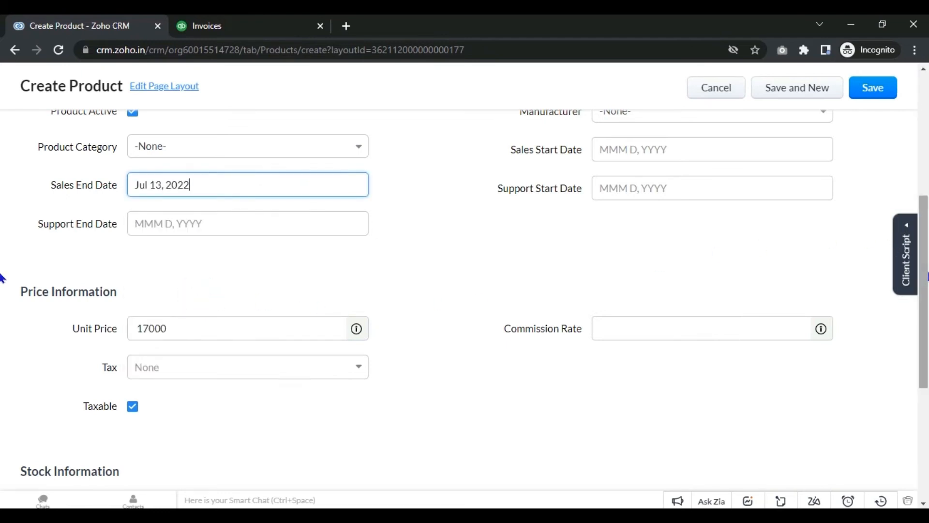
{"action": "left_click_drag", "start_coordinate": [925, 279], "coordinate": [925, 319]}
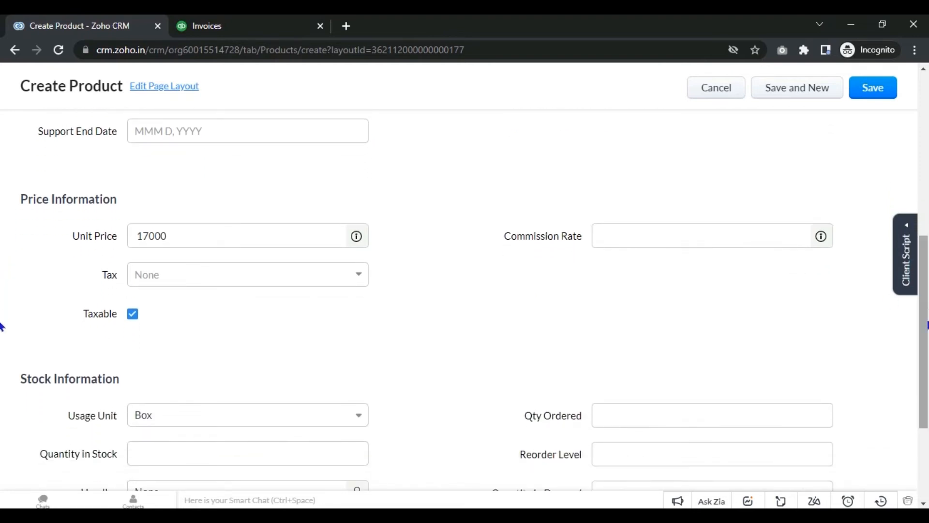
{"action": "left_click_drag", "start_coordinate": [925, 325], "coordinate": [925, 266]}
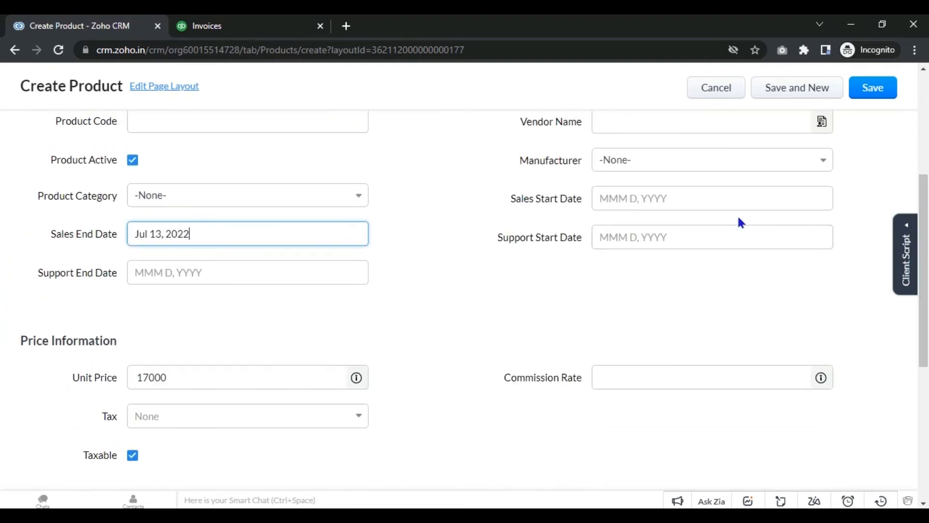
{"action": "triple_click", "coordinate": [364, 234]}
{"action": "key", "text": "BackSpace"}
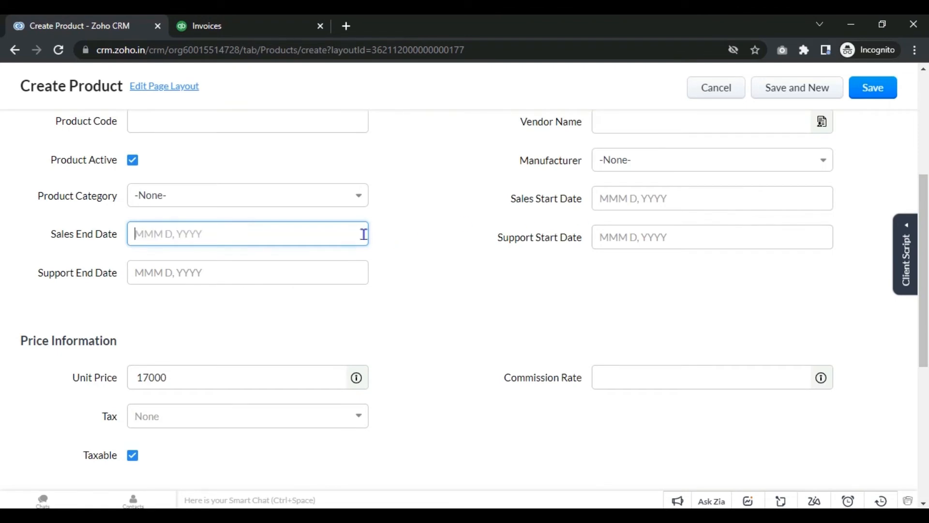
{"action": "left_click", "coordinate": [616, 190]}
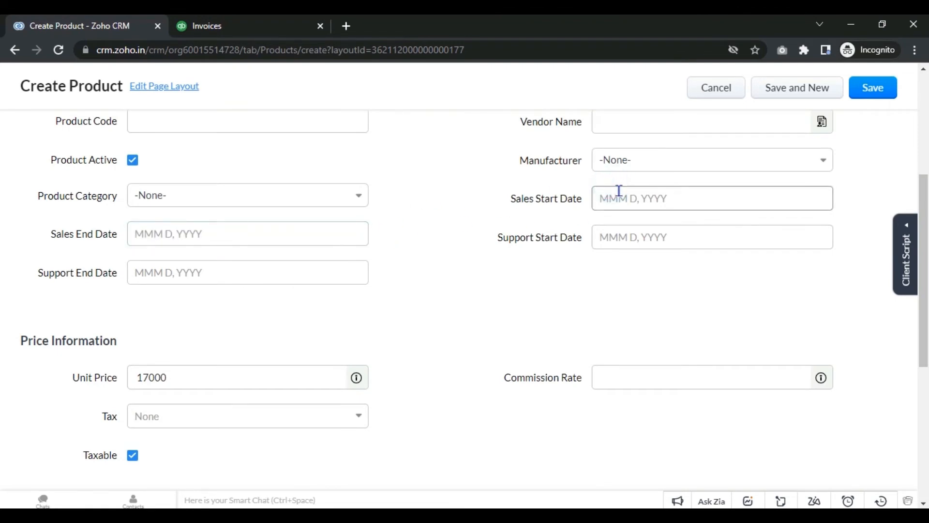
{"action": "left_click", "coordinate": [619, 190]}
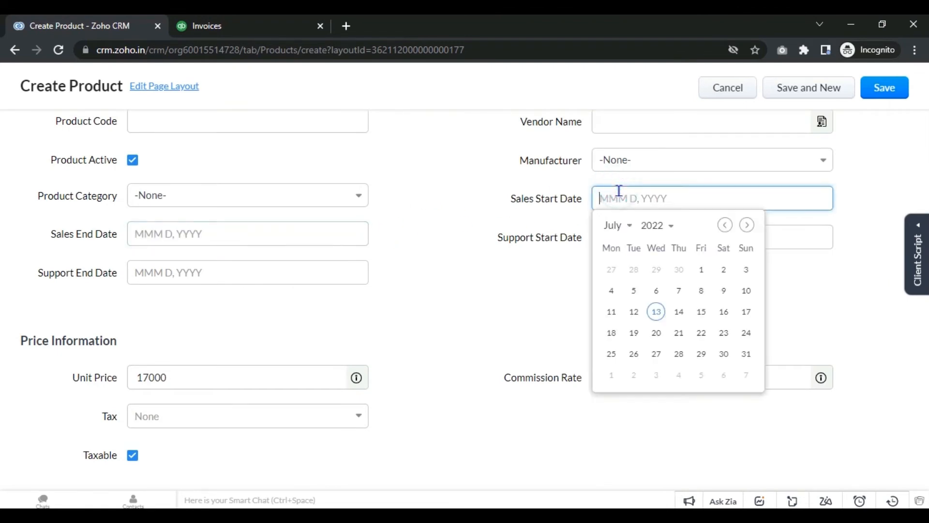
{"action": "left_click", "coordinate": [654, 306]}
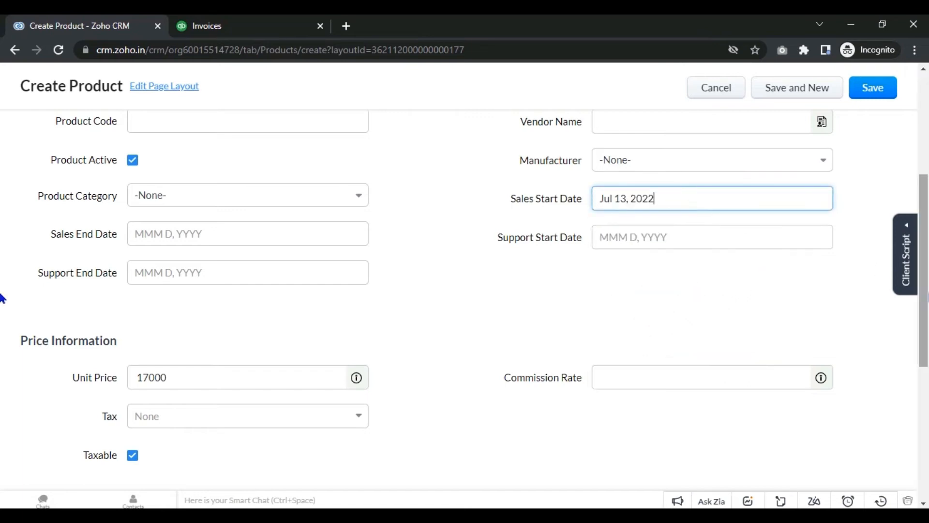
Step: Enter 500 as the quantity in stock and save the product
{"action": "scroll", "coordinate": [2, 315], "scroll_direction": "down", "scroll_amount": 5}
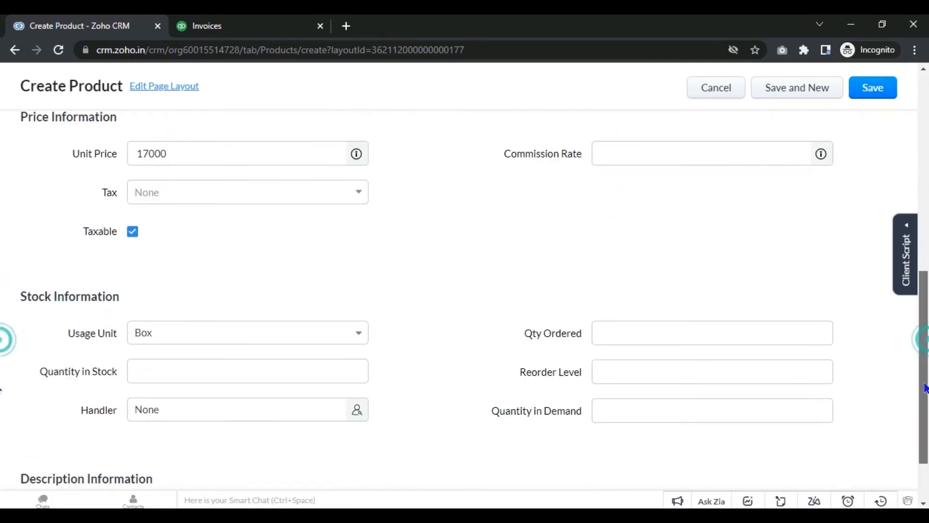
{"action": "scroll", "coordinate": [924, 387], "scroll_direction": "down", "scroll_amount": 1}
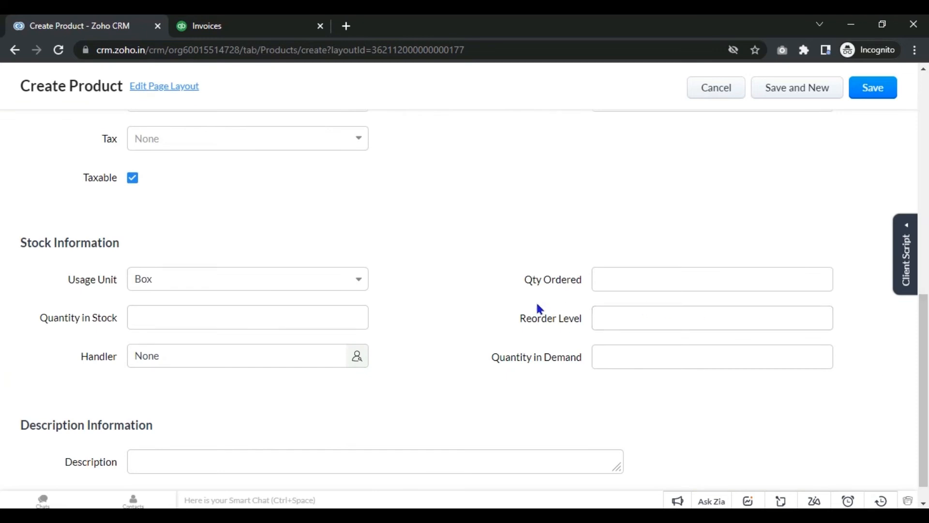
{"action": "left_click", "coordinate": [328, 319]}
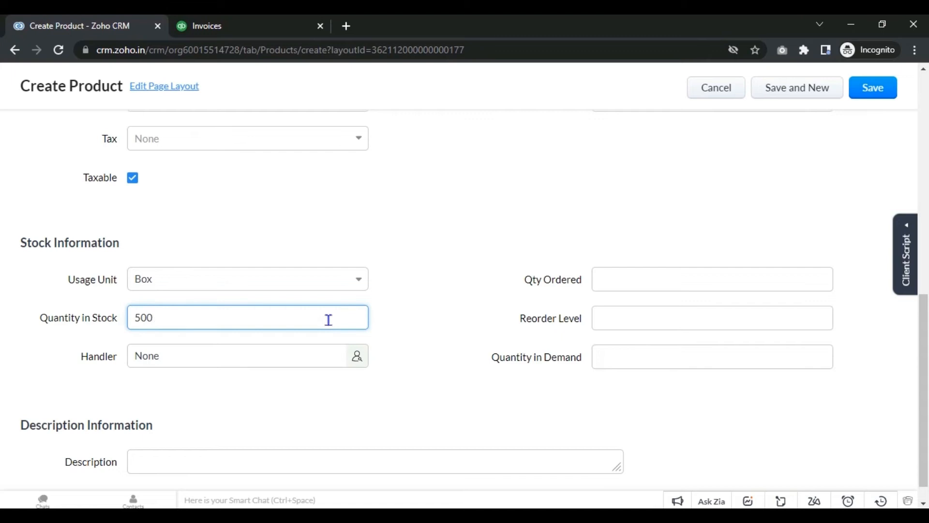
{"action": "left_click", "coordinate": [854, 100]}
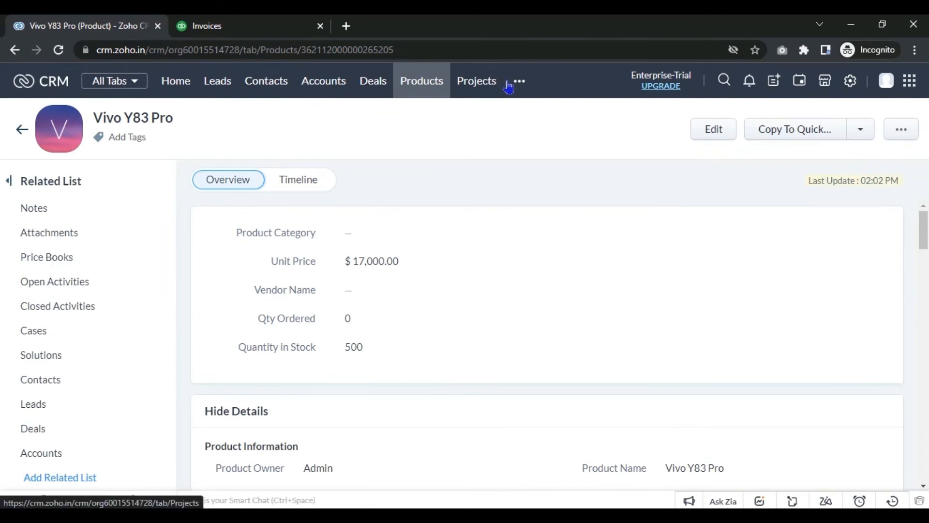
Step: Create a new invoice from the Invoices module with subject 'Inv for Vivo Y83 Pro'
{"action": "left_click", "coordinate": [509, 83]}
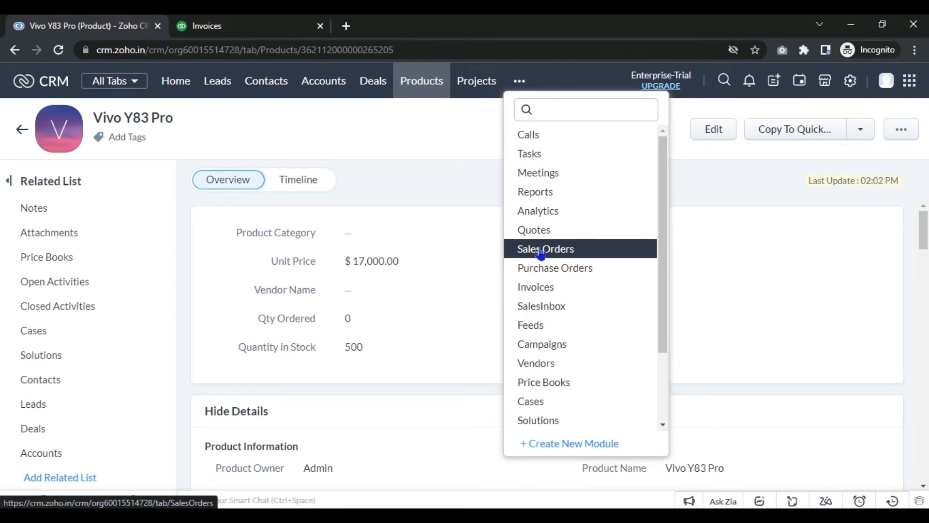
{"action": "left_click", "coordinate": [557, 292]}
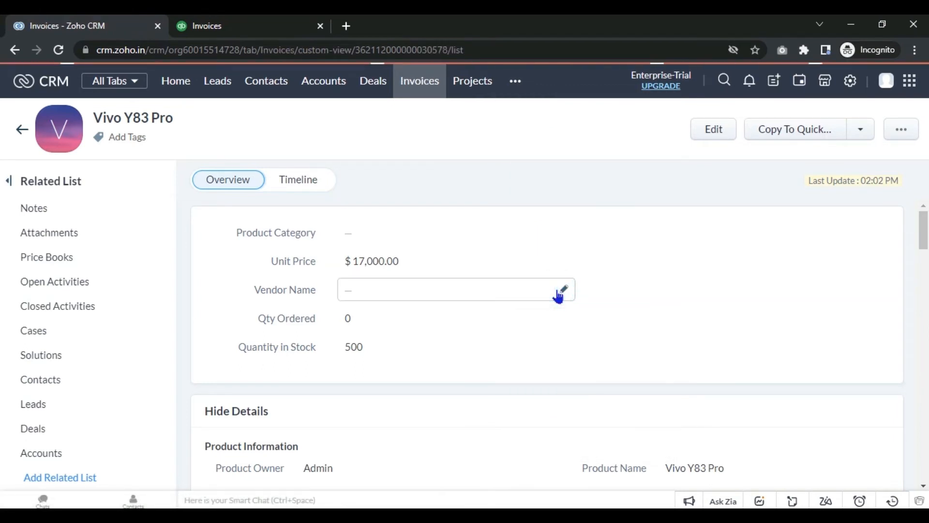
{"action": "left_click", "coordinate": [760, 122]}
{"action": "left_click", "coordinate": [325, 255]}
{"action": "type", "text": "Inv for Vivo Y83 Pro"}
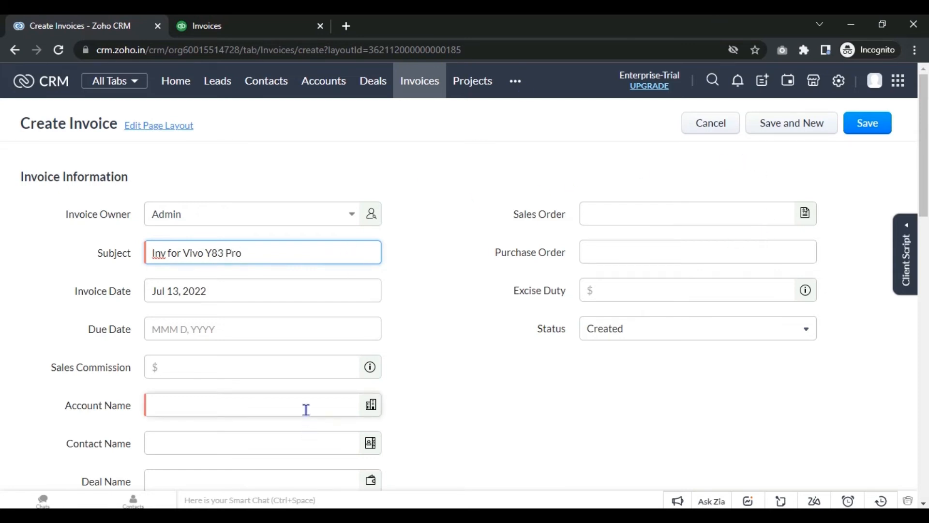
Step: Choose the invoice's account and contact, and add Vivo Y83 Pro as the invoiced item
{"action": "left_click", "coordinate": [306, 409]}
{"action": "left_click", "coordinate": [295, 419]}
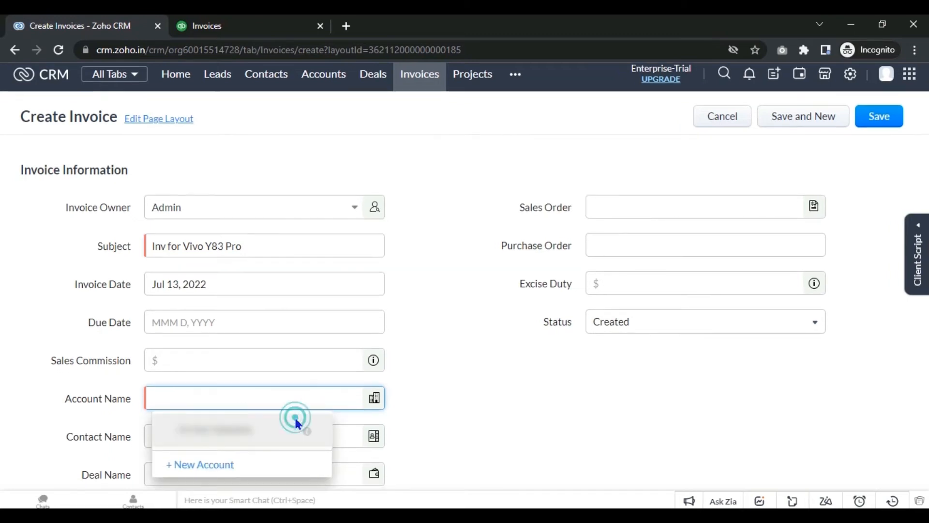
{"action": "left_click", "coordinate": [294, 432]}
{"action": "left_click", "coordinate": [277, 340]}
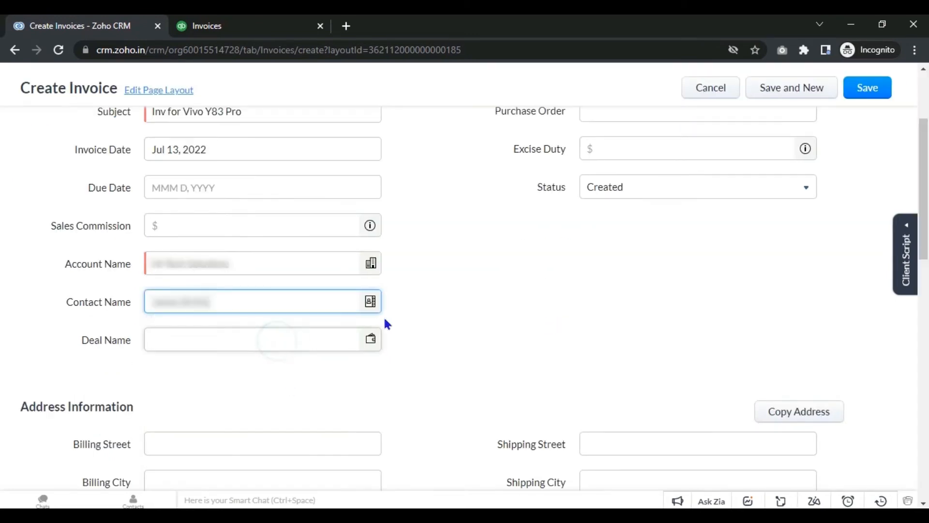
{"action": "left_click_drag", "start_coordinate": [924, 200], "coordinate": [924, 327]}
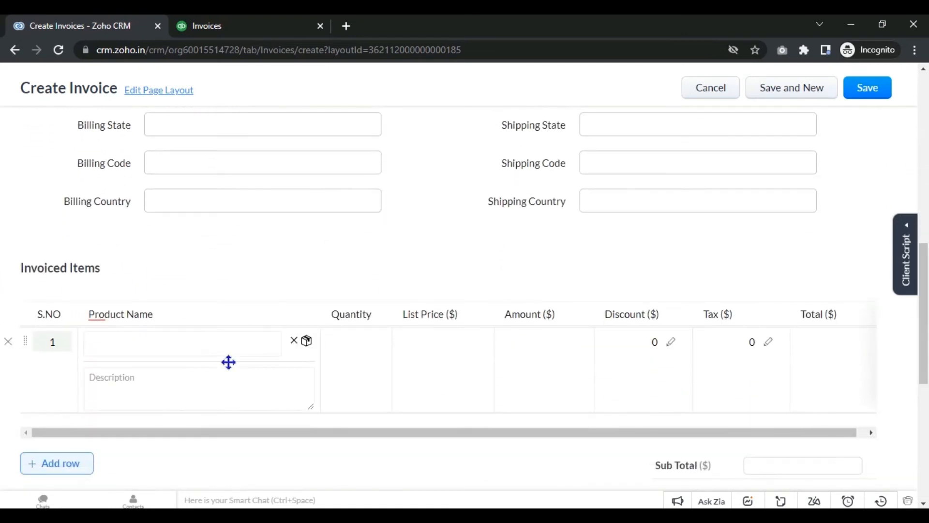
{"action": "left_click", "coordinate": [197, 342]}
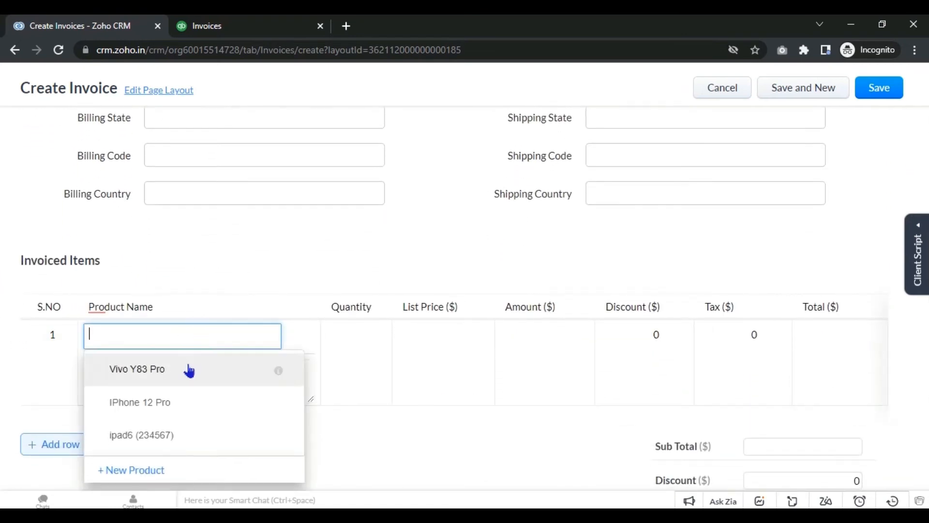
{"action": "left_click", "coordinate": [189, 370]}
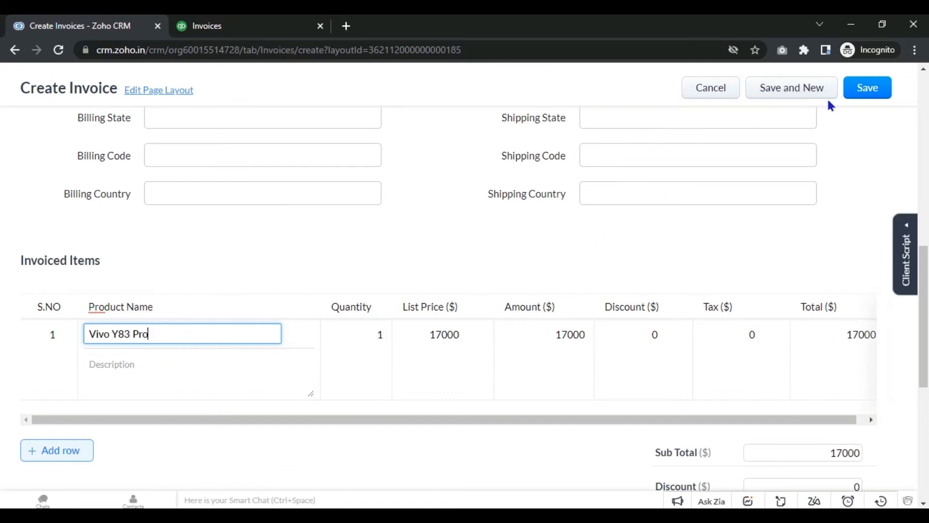
Step: Set the invoice due date to Aug 31, 2022 and save the invoice
{"action": "left_click_drag", "start_coordinate": [924, 309], "coordinate": [821, 202]}
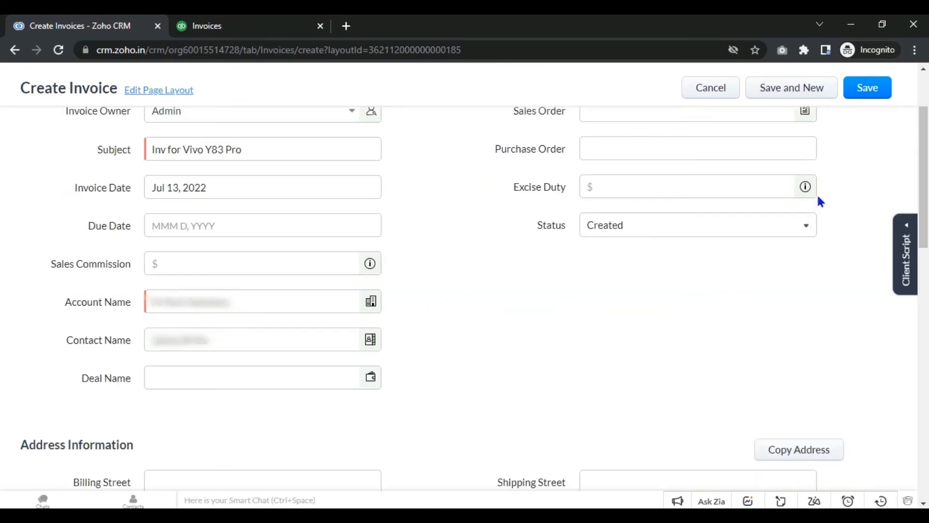
{"action": "left_click", "coordinate": [359, 224]}
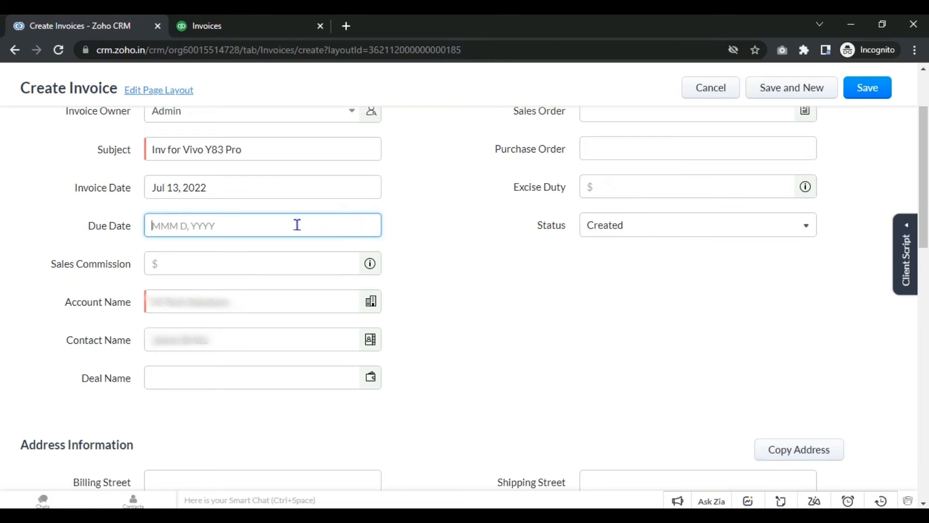
{"action": "left_click", "coordinate": [296, 224]}
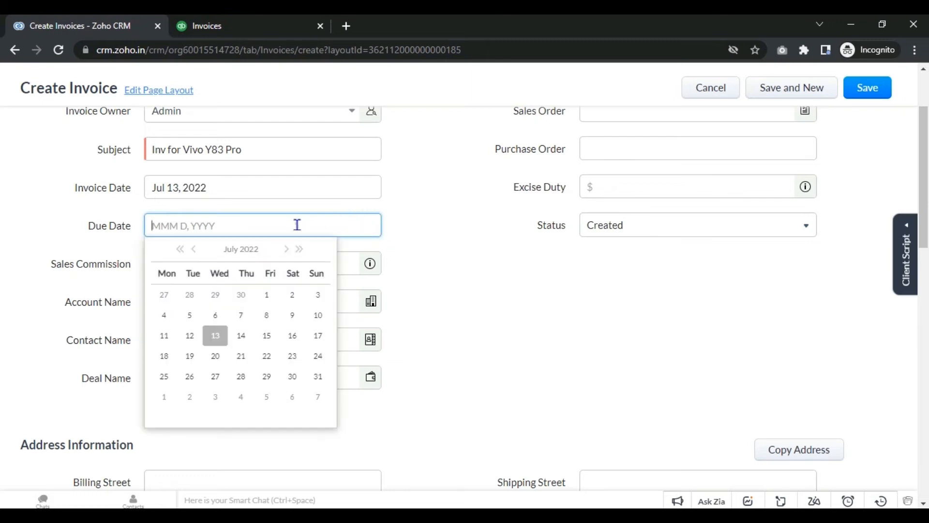
{"action": "left_click", "coordinate": [299, 250]}
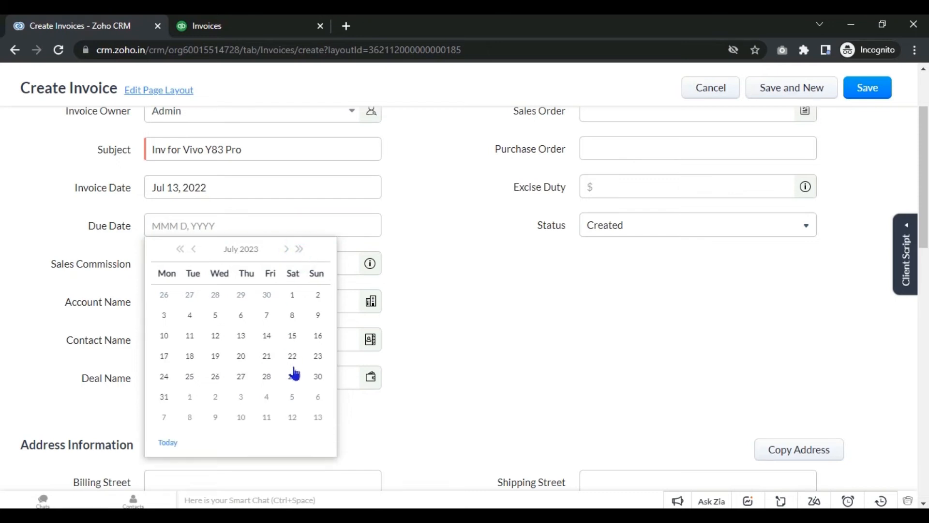
{"action": "left_click", "coordinate": [181, 250]}
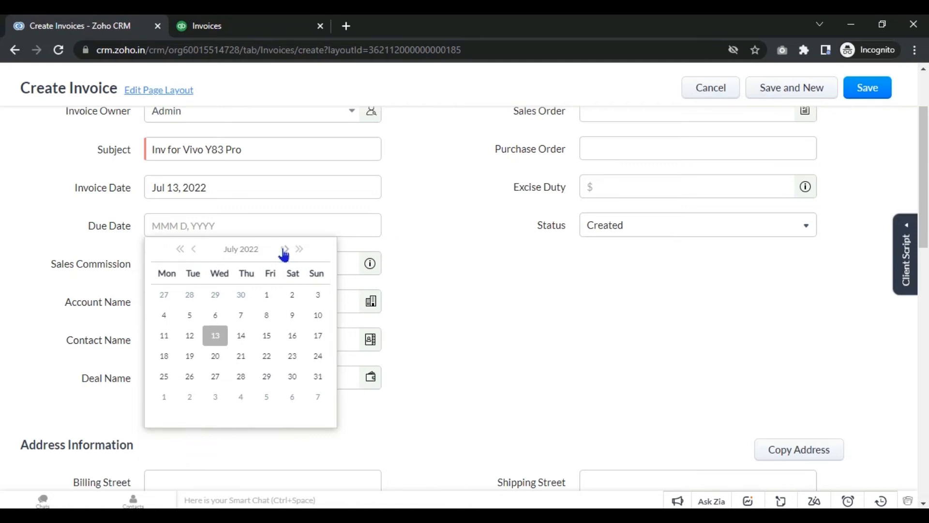
{"action": "left_click", "coordinate": [285, 250]}
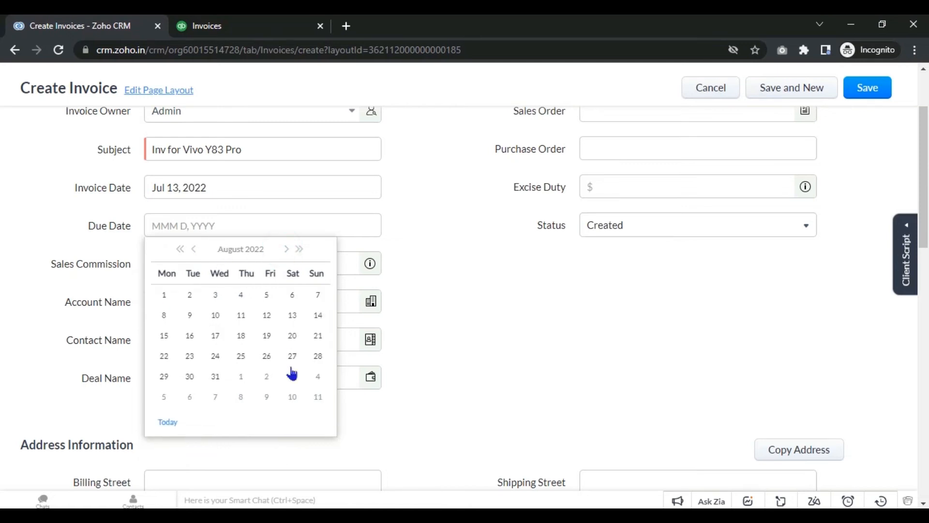
{"action": "left_click", "coordinate": [221, 374]}
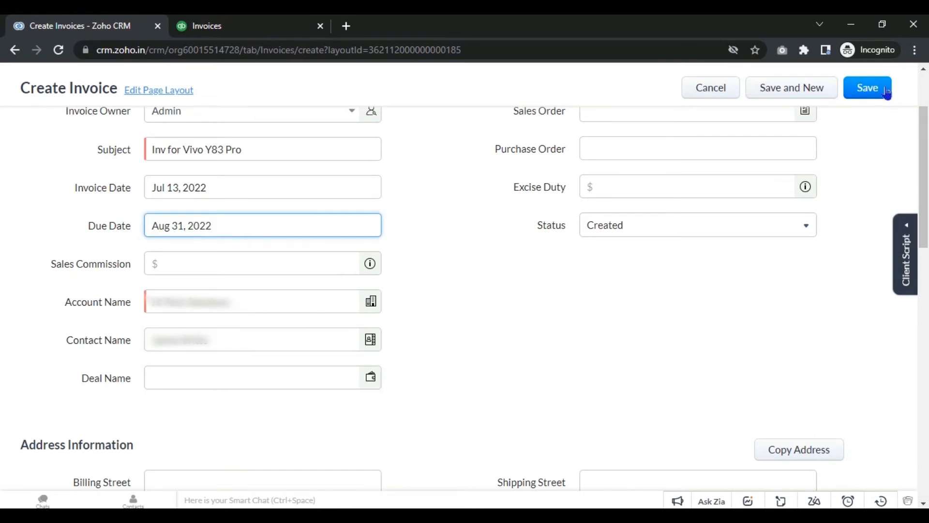
{"action": "left_click", "coordinate": [886, 91]}
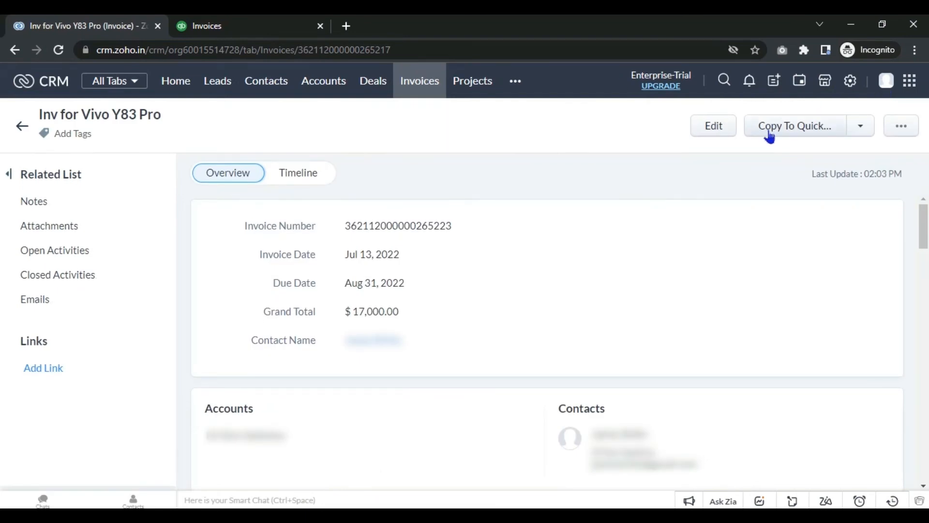
Step: Copy the invoice to QuickBooks, then go to the QuickBooks Invoices page
{"action": "left_click", "coordinate": [769, 137]}
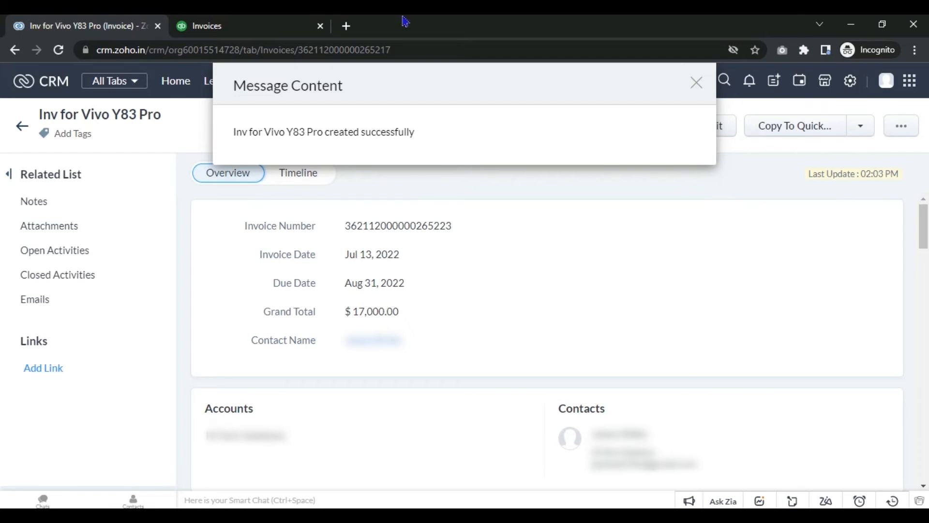
{"action": "left_click", "coordinate": [252, 24]}
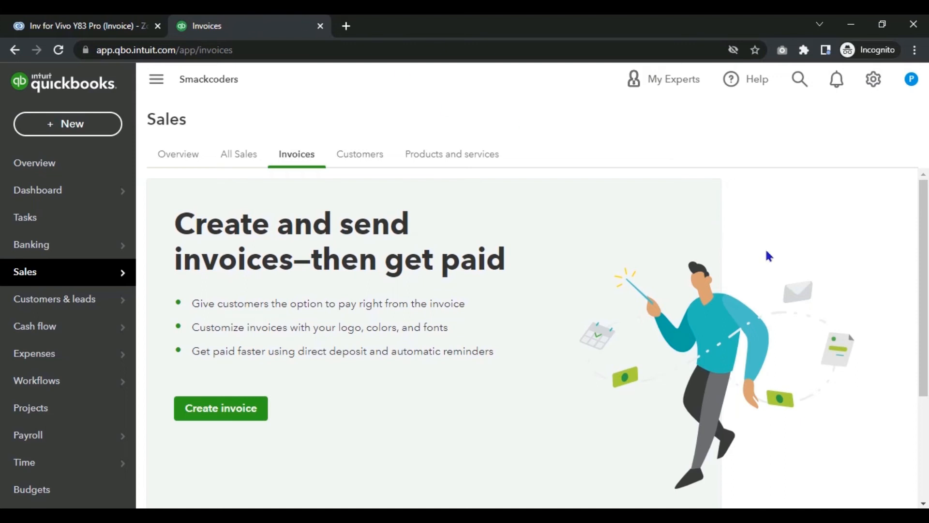
Step: Reload QuickBooks Invoices to show the synced $17,000.00 invoice
{"action": "scroll", "coordinate": [3, 281], "scroll_direction": "down", "scroll_amount": 1}
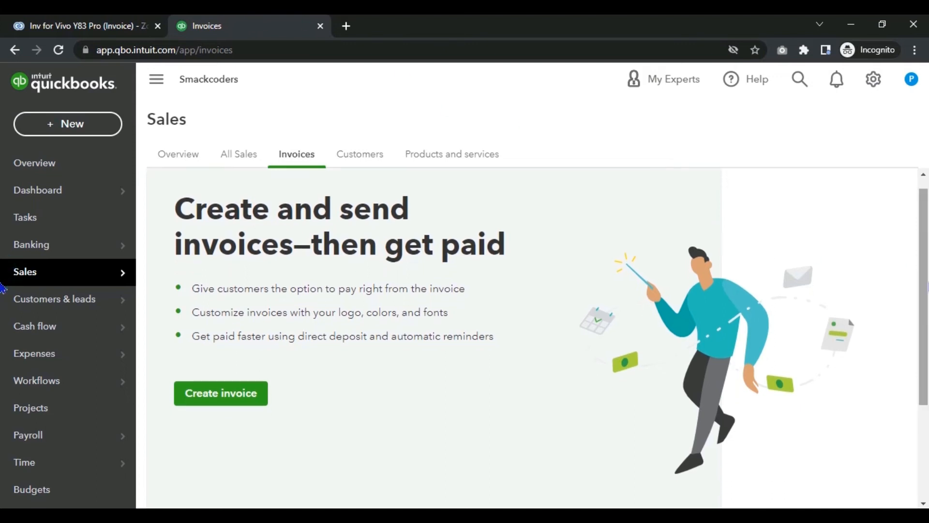
{"action": "left_click", "coordinate": [59, 51]}
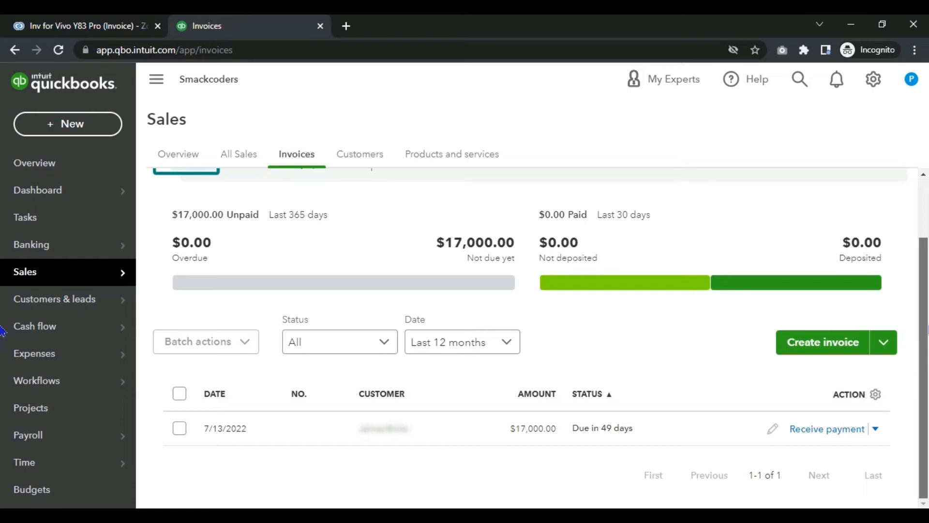
{"action": "left_click_drag", "start_coordinate": [928, 326], "coordinate": [928, 219]}
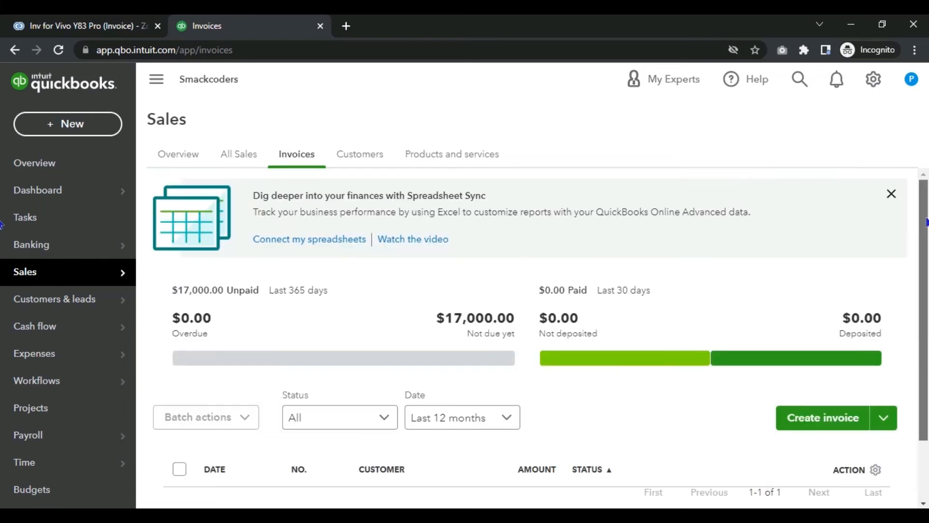
Step: Check the QuickBooks customers and products, with Vivo Y83 Pro at 498 on hand, then return to Zoho CRM
{"action": "left_click", "coordinate": [370, 156]}
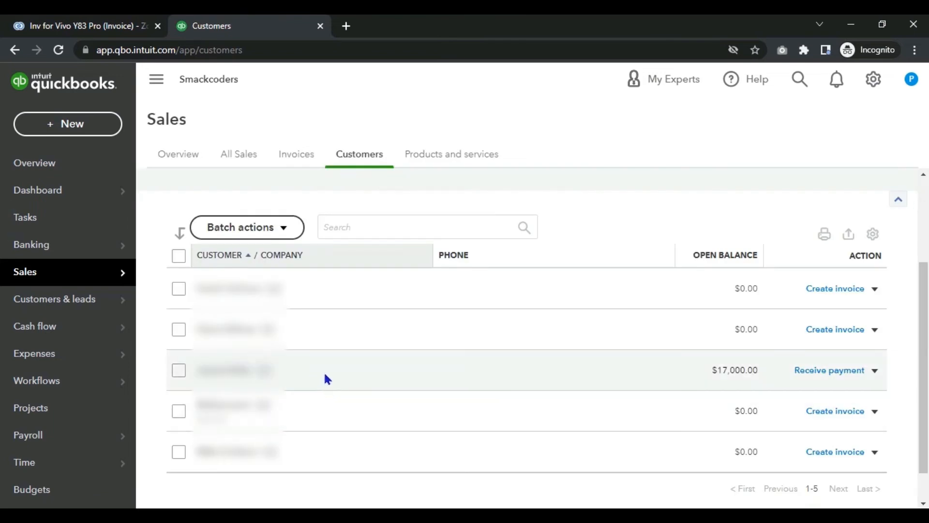
{"action": "left_click", "coordinate": [449, 156]}
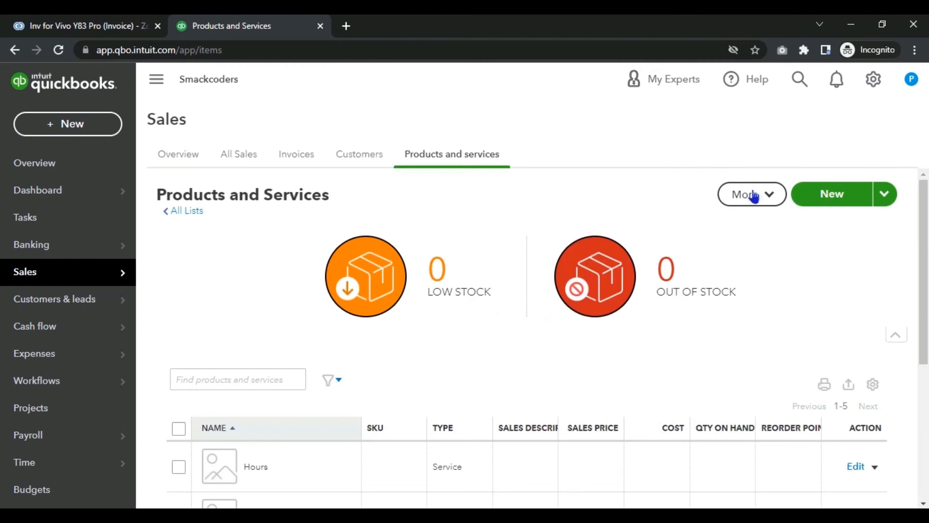
{"action": "scroll", "coordinate": [2, 237], "scroll_direction": "down", "scroll_amount": 3}
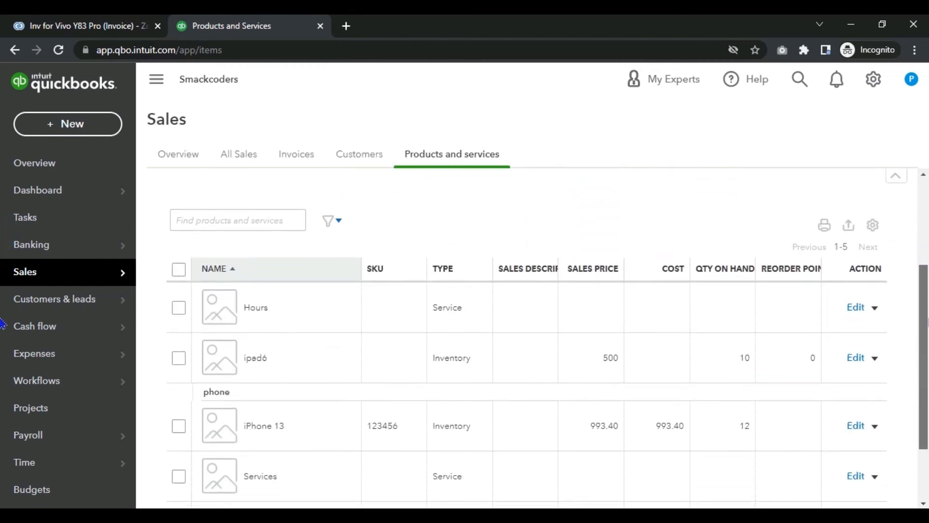
{"action": "scroll", "coordinate": [2, 323], "scroll_direction": "down", "scroll_amount": 2}
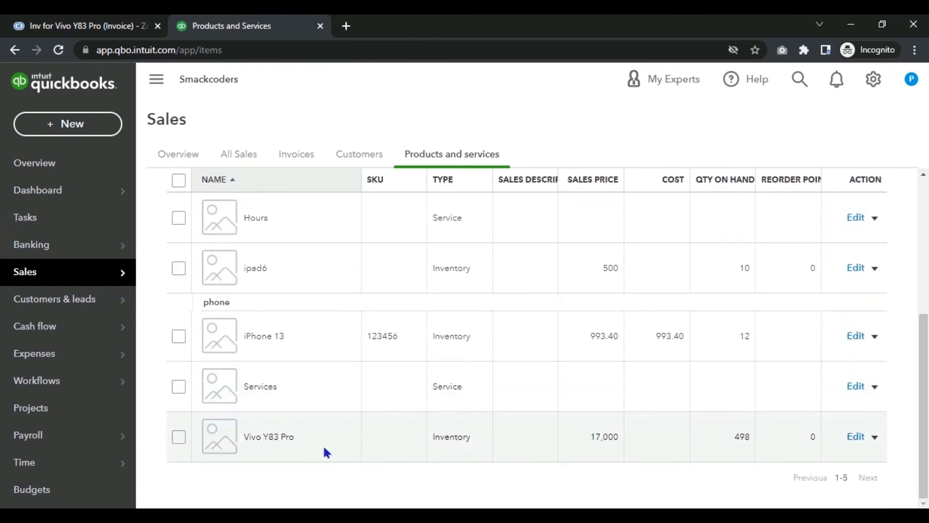
{"action": "left_click", "coordinate": [108, 33]}
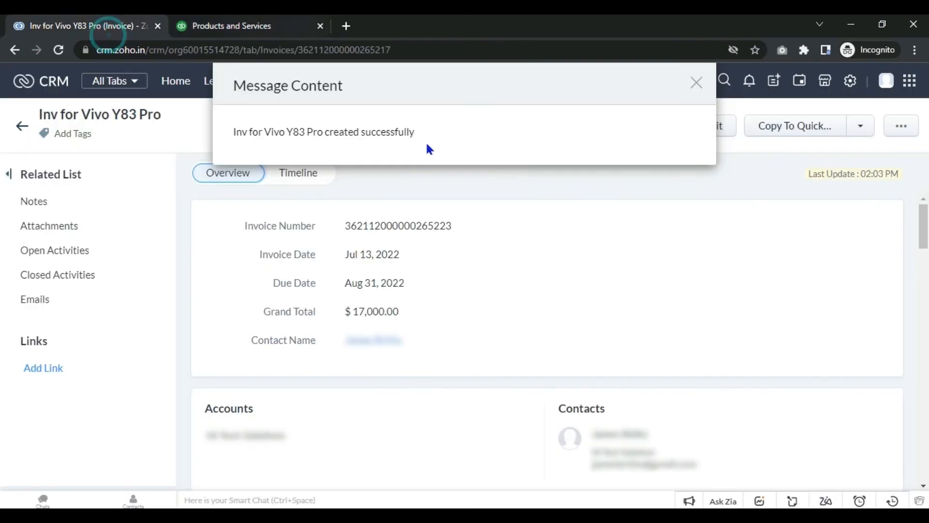
Step: Dismiss the invoice message and expand the Inv for Vivo Y83 Pro entry in the audit log
{"action": "left_click", "coordinate": [695, 84]}
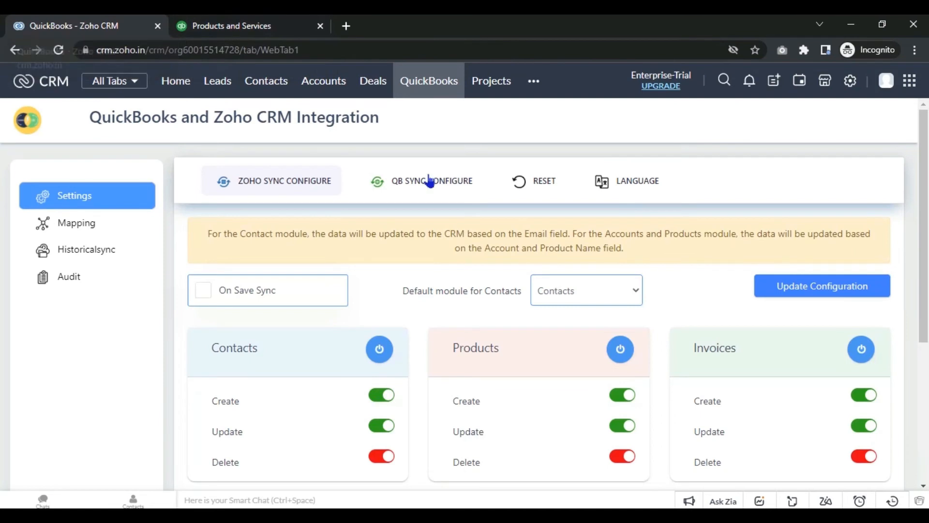
{"action": "left_click", "coordinate": [69, 278]}
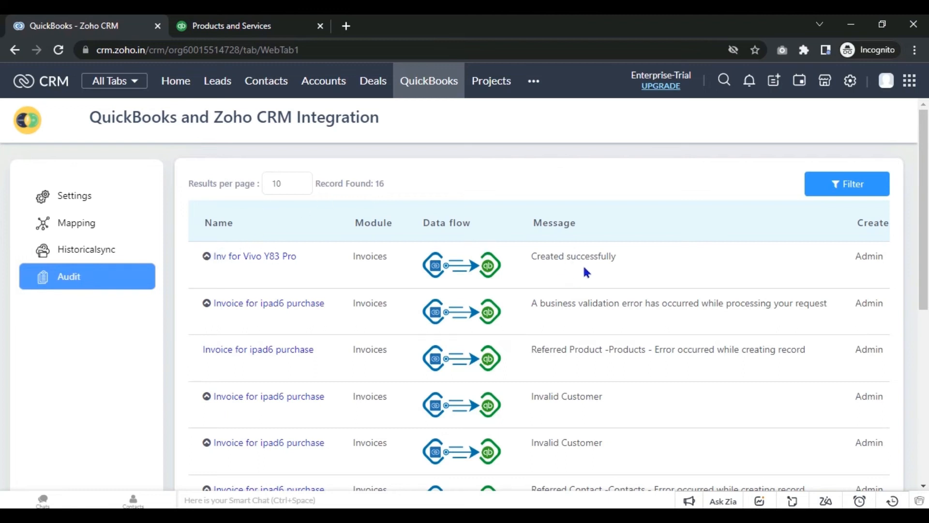
{"action": "left_click", "coordinate": [207, 256]}
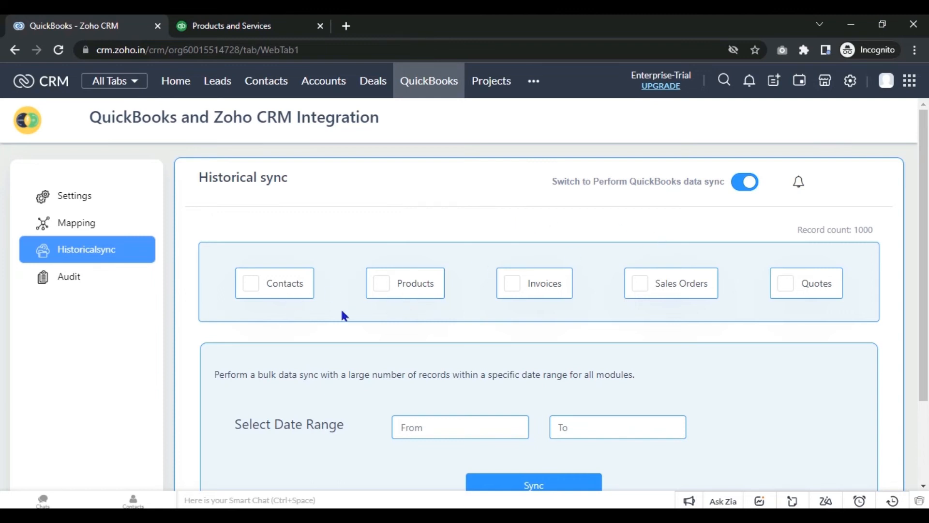
Step: Try the Contacts, Products, Invoices and Sales Orders checkboxes, leaving only Contacts ticked
{"action": "left_click", "coordinate": [255, 289]}
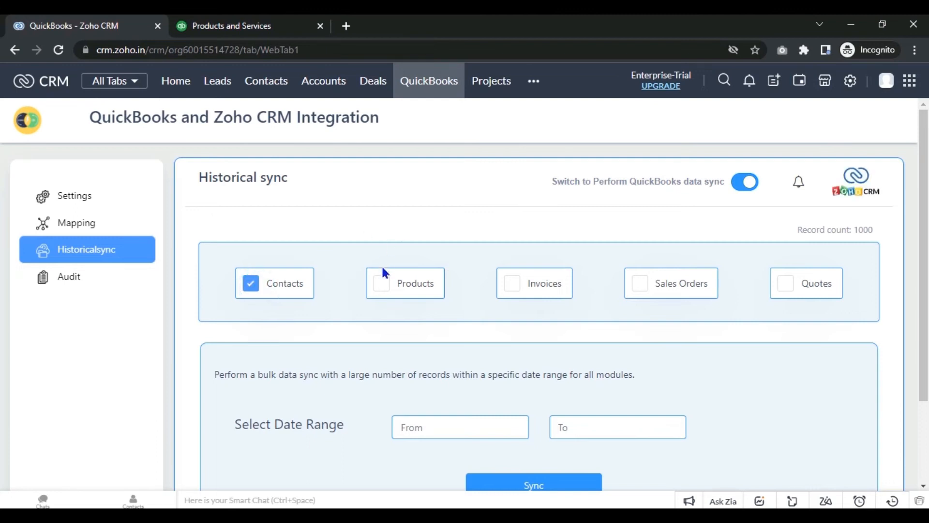
{"action": "left_click", "coordinate": [513, 285]}
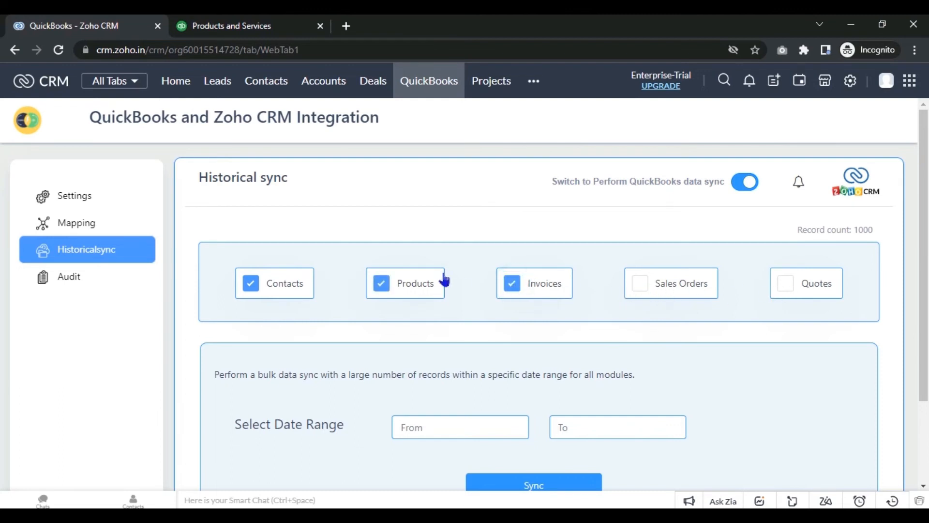
{"action": "left_click", "coordinate": [381, 290]}
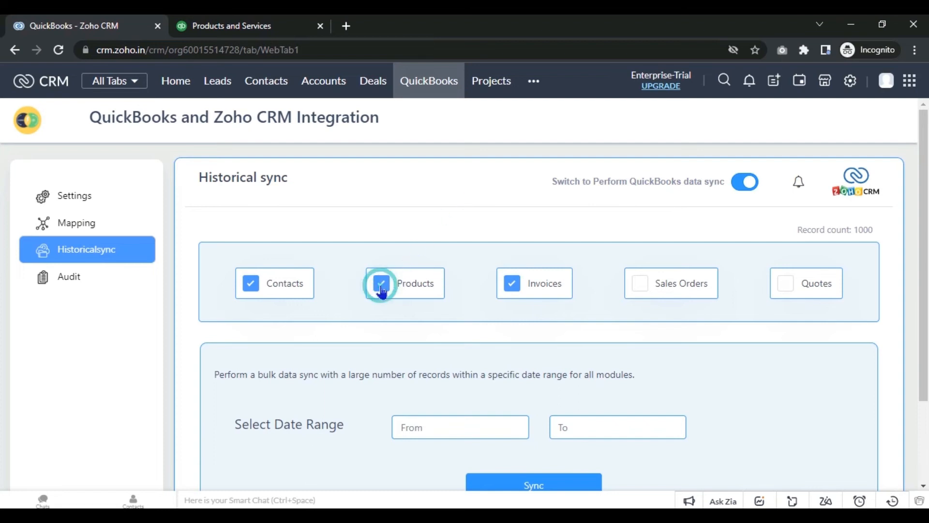
{"action": "left_click", "coordinate": [512, 285]}
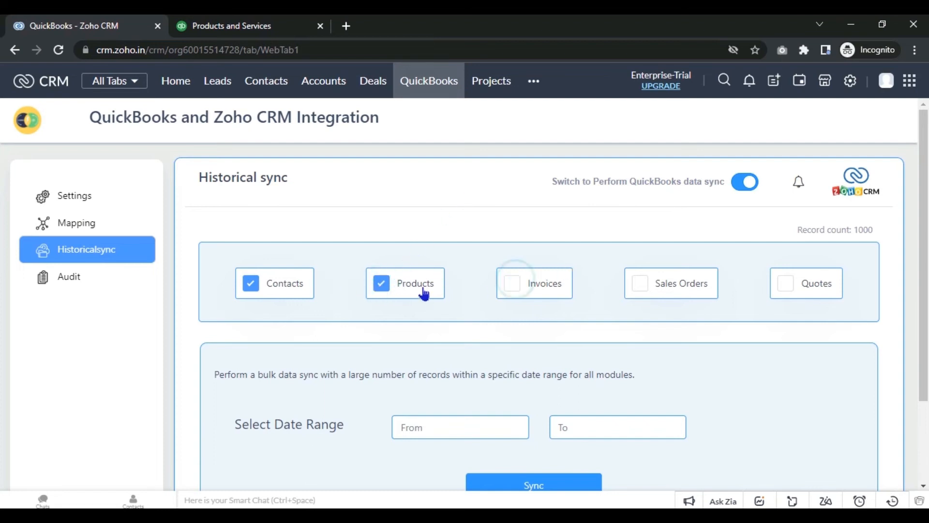
{"action": "left_click", "coordinate": [381, 284]}
{"action": "left_click", "coordinate": [250, 286]}
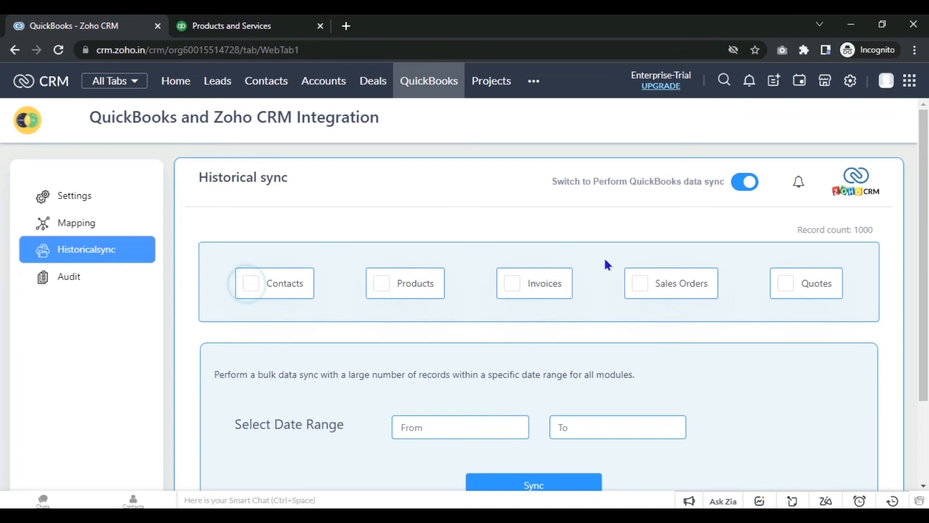
{"action": "left_click", "coordinate": [640, 284]}
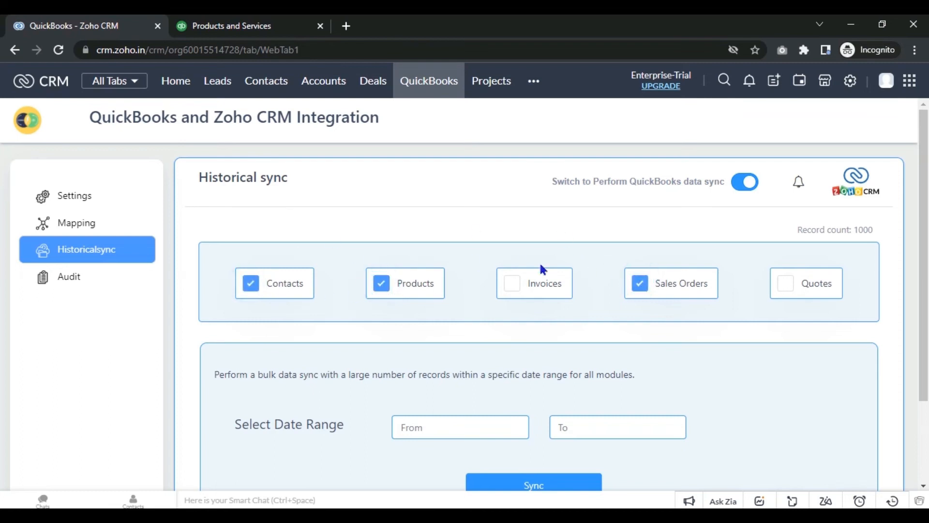
{"action": "left_click", "coordinate": [640, 284]}
{"action": "left_click", "coordinate": [381, 284]}
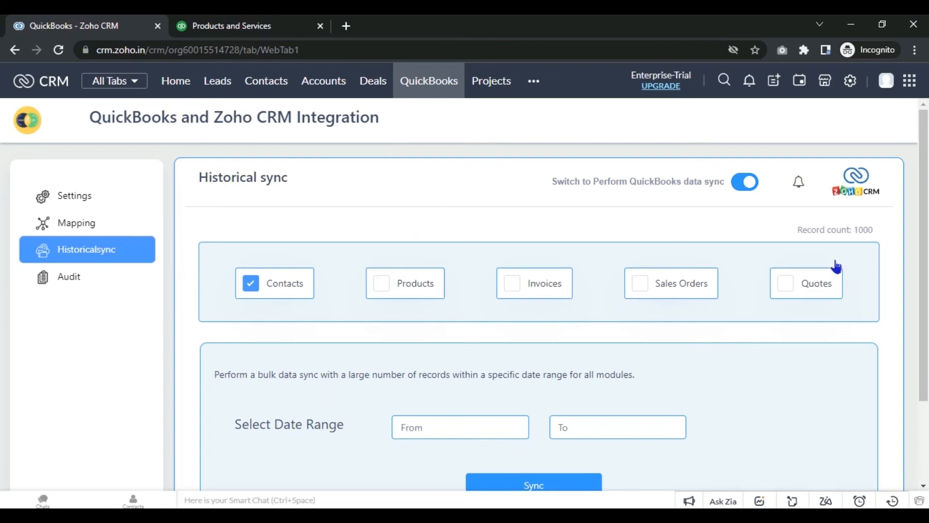
Step: Open the From date calendar and close it without choosing a date
{"action": "scroll", "coordinate": [2, 251], "scroll_direction": "down", "scroll_amount": 1}
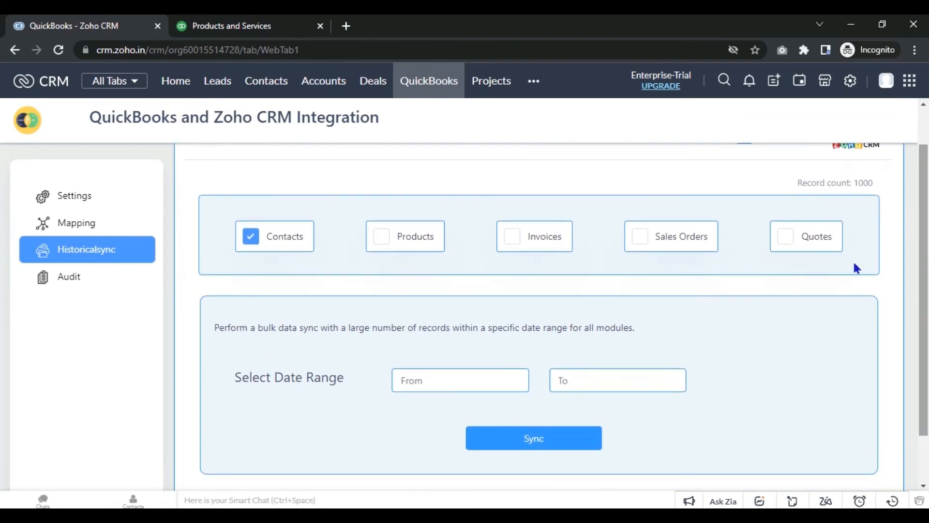
{"action": "left_click", "coordinate": [429, 378]}
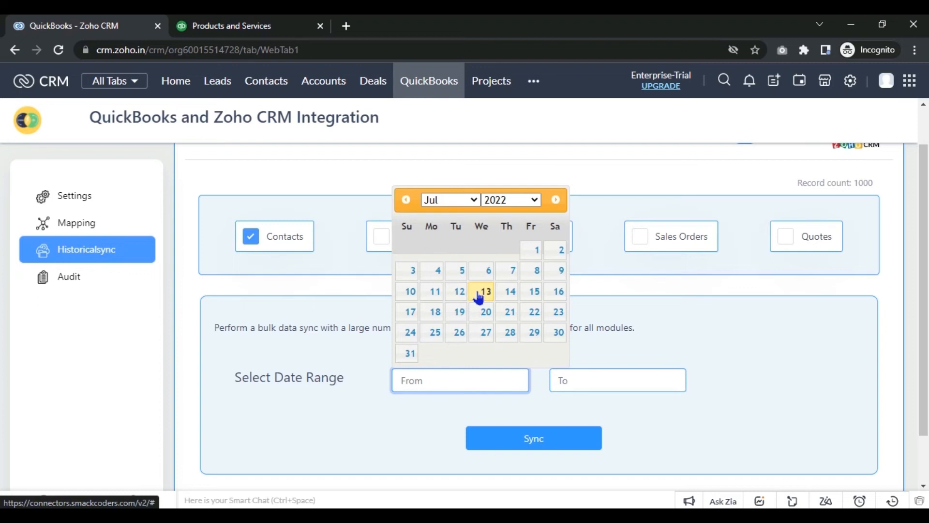
{"action": "left_click", "coordinate": [359, 203]}
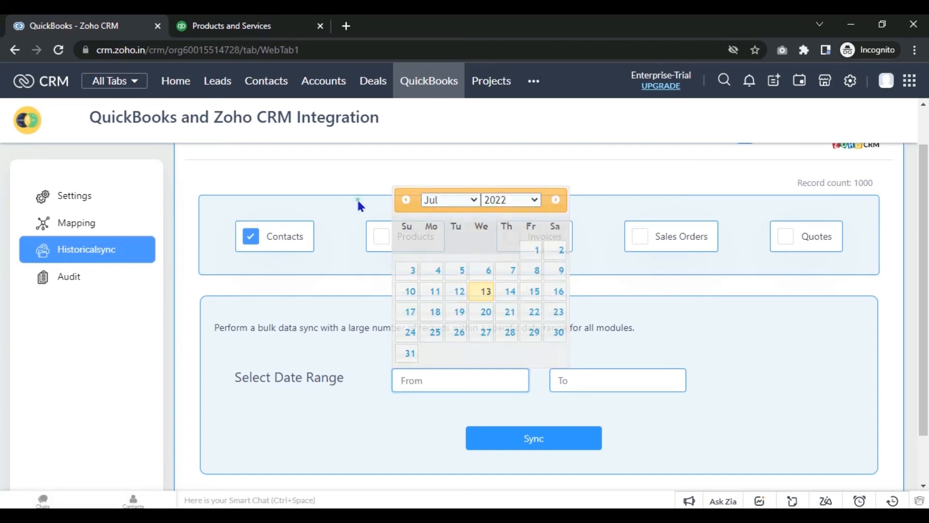
{"action": "right_click", "coordinate": [259, 77]}
Step: Open the Zoho Contacts list in a new tab and bring up the QuickBooks Customers list
{"action": "left_click", "coordinate": [271, 87]}
{"action": "left_click", "coordinate": [211, 27]}
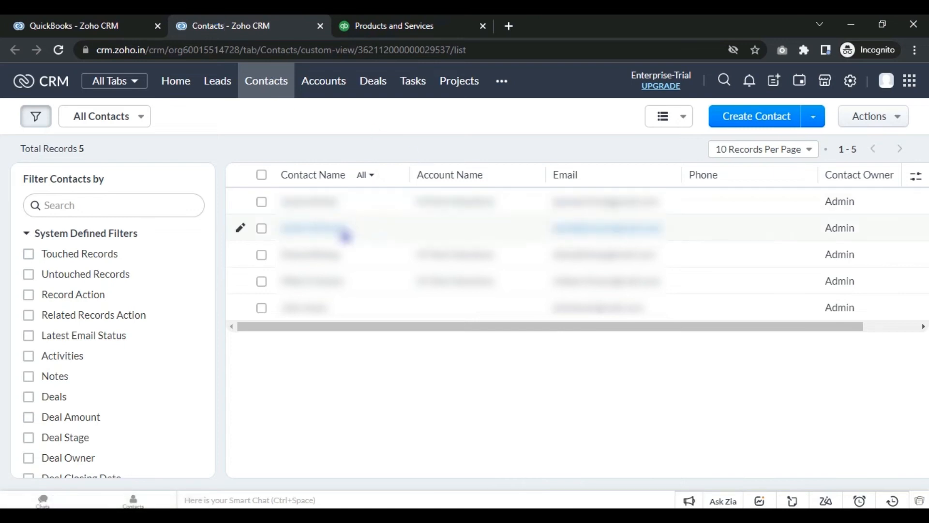
{"action": "left_click", "coordinate": [408, 27]}
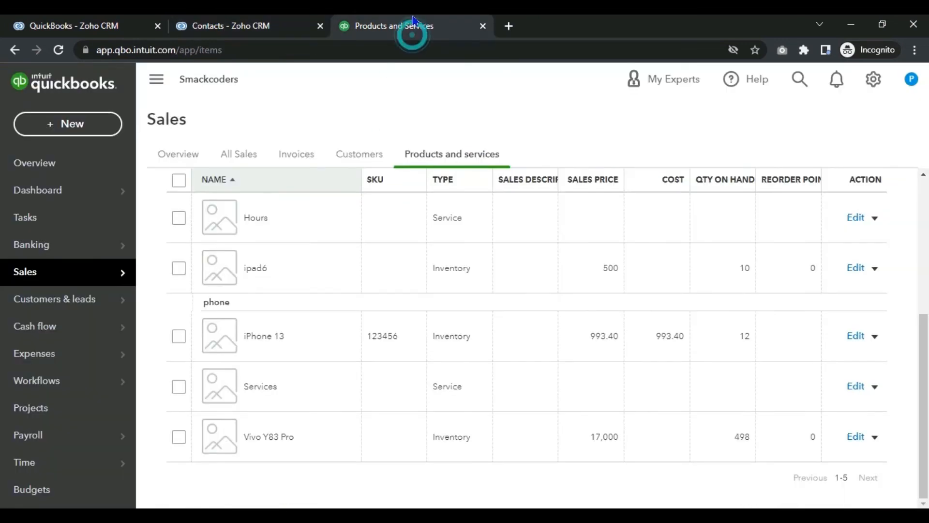
{"action": "left_click", "coordinate": [338, 165]}
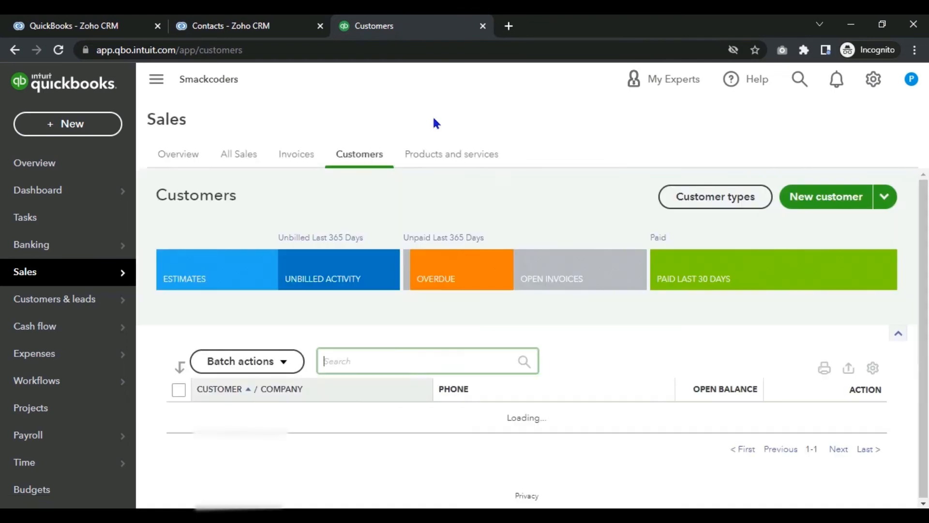
{"action": "scroll", "coordinate": [435, 124], "scroll_direction": "down", "scroll_amount": 3}
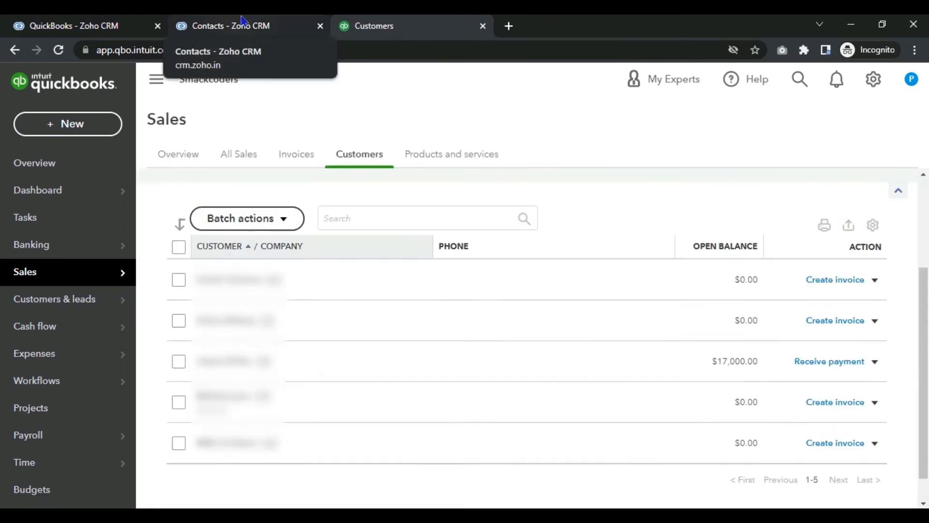
Step: Compare the five Zoho contacts with the five QuickBooks customers, then return to Historical sync
{"action": "left_click", "coordinate": [242, 24]}
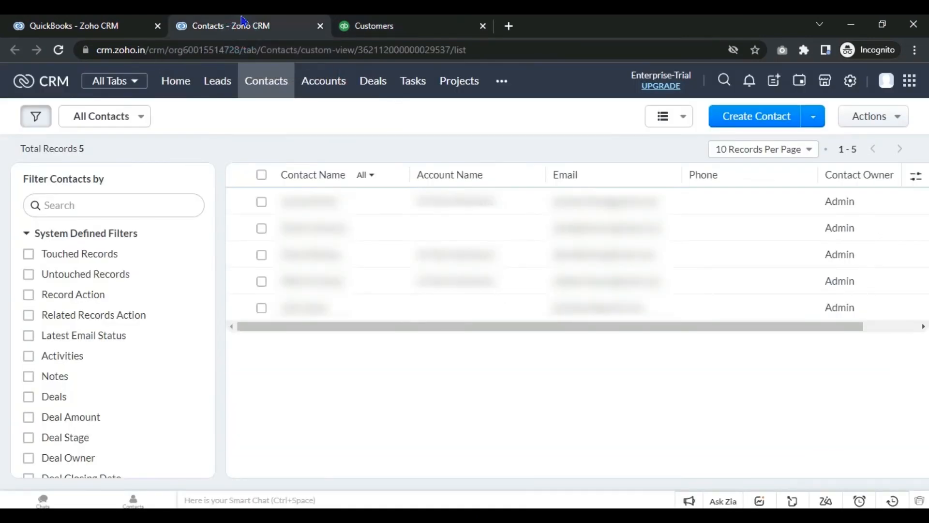
{"action": "left_click", "coordinate": [373, 26]}
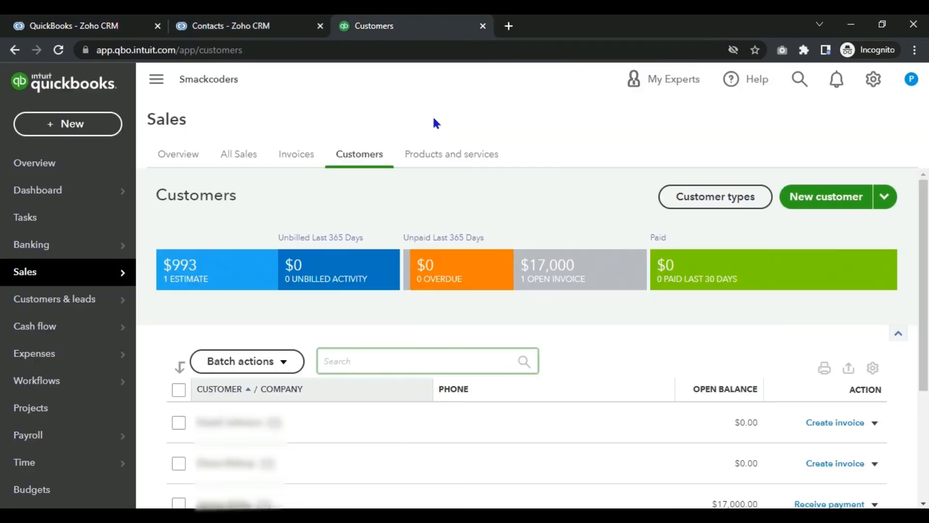
{"action": "scroll", "coordinate": [873, 228], "scroll_direction": "down", "scroll_amount": 3}
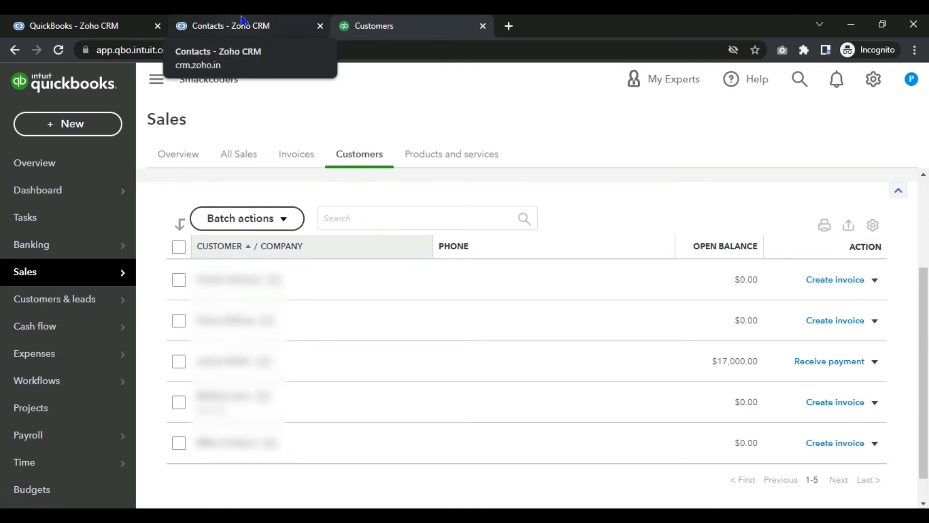
{"action": "left_click", "coordinate": [60, 25]}
{"action": "left_click", "coordinate": [454, 382]}
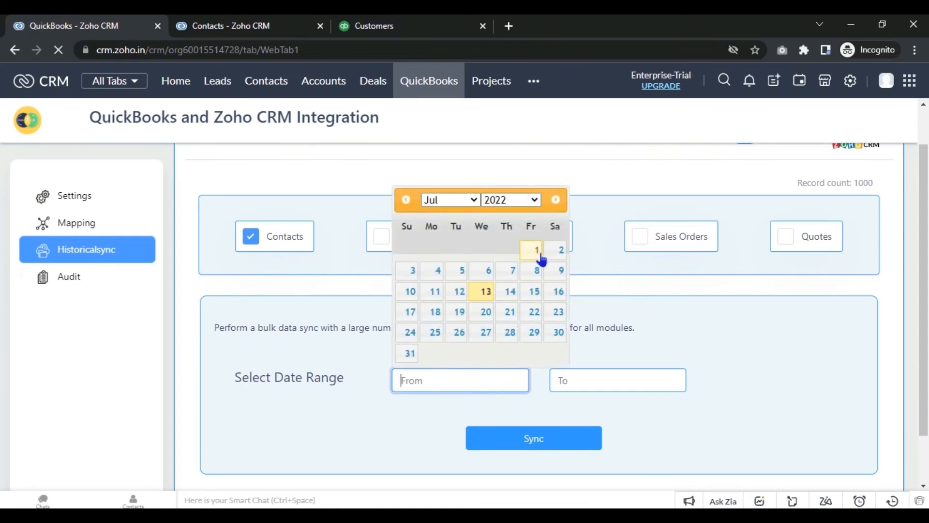
Step: Sync Contacts for 2022-07-01 to 2022-07-14 and confirm with Continue to Sync
{"action": "left_click", "coordinate": [537, 252]}
{"action": "left_click", "coordinate": [599, 376]}
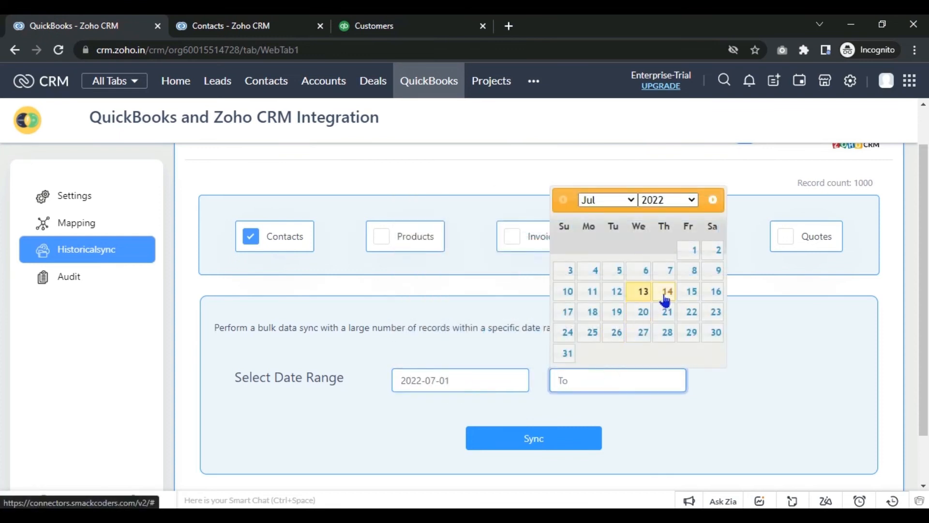
{"action": "left_click", "coordinate": [667, 291]}
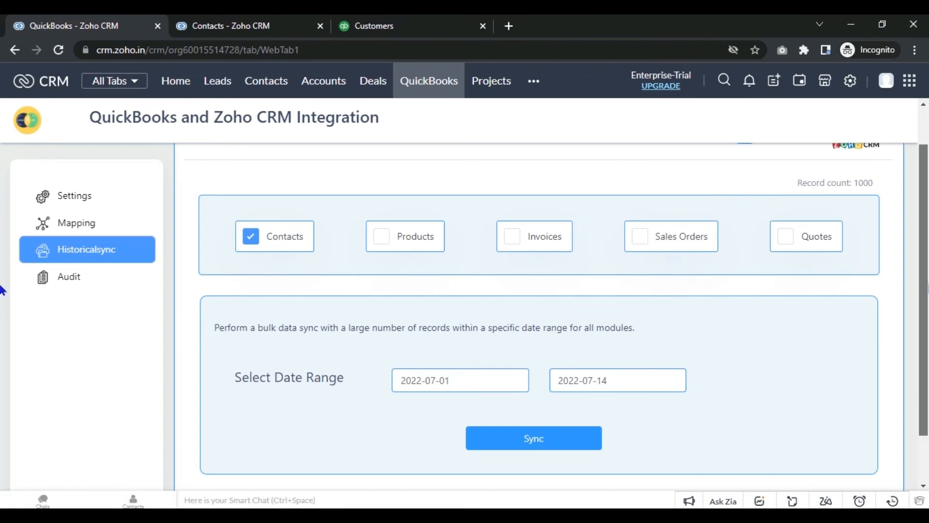
{"action": "scroll", "coordinate": [3, 309], "scroll_direction": "down", "scroll_amount": 1}
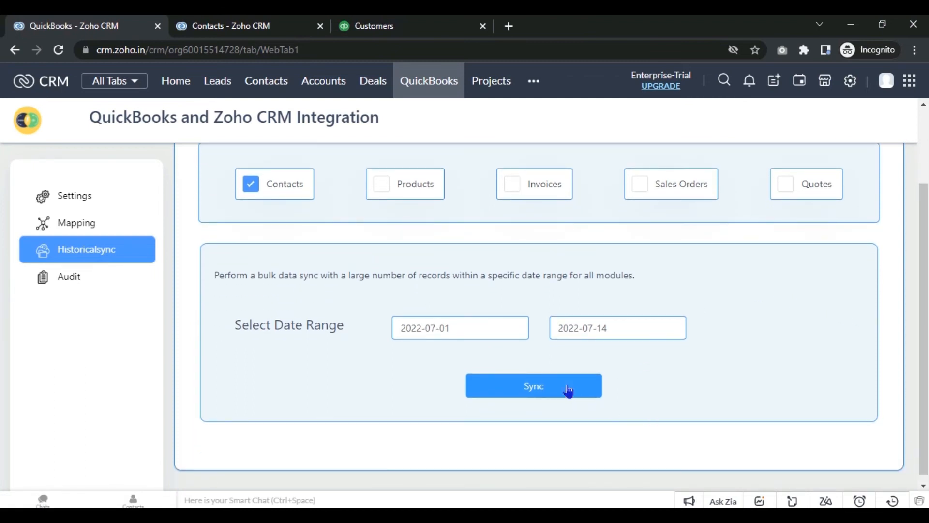
{"action": "left_click", "coordinate": [567, 390]}
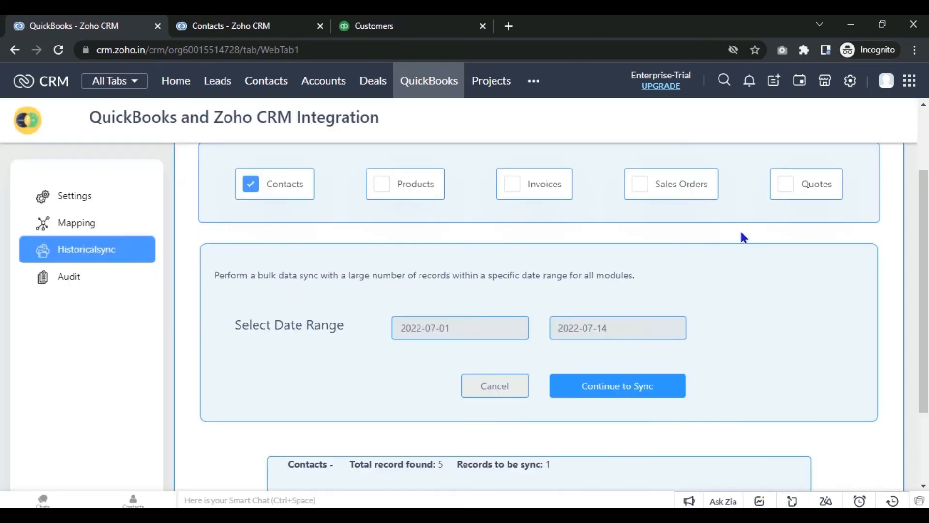
{"action": "scroll", "coordinate": [2, 251], "scroll_direction": "down", "scroll_amount": 2}
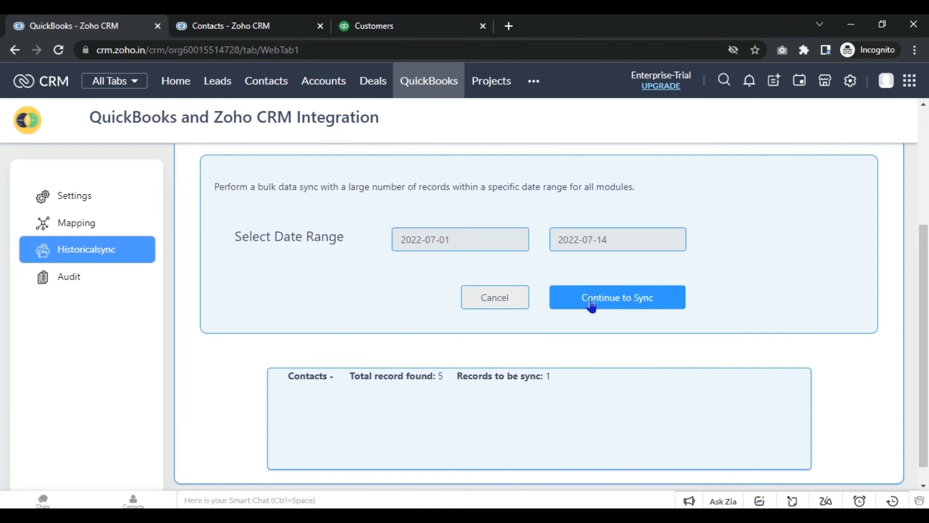
{"action": "left_click", "coordinate": [591, 305]}
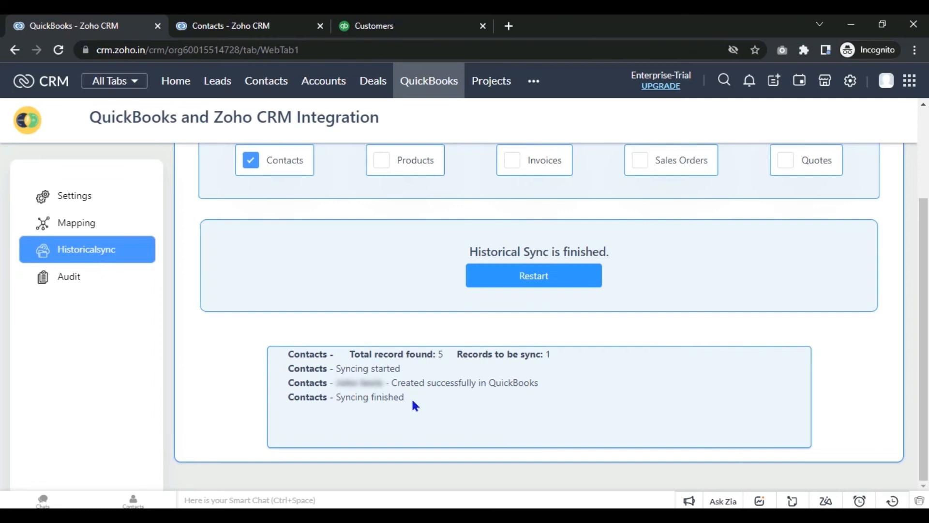
Step: Reload QuickBooks Customers to see six customers, then check Zoho Contacts and return to Historical sync
{"action": "left_click", "coordinate": [374, 22]}
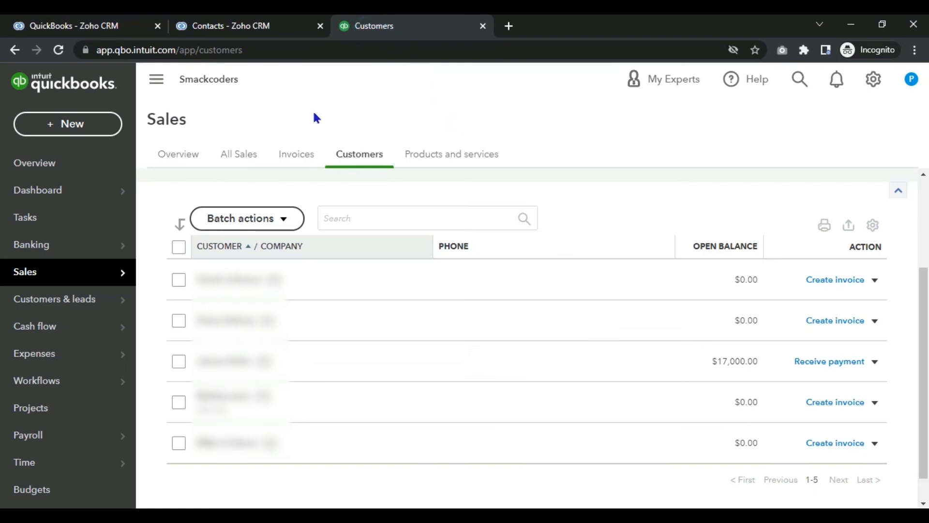
{"action": "left_click", "coordinate": [59, 50]}
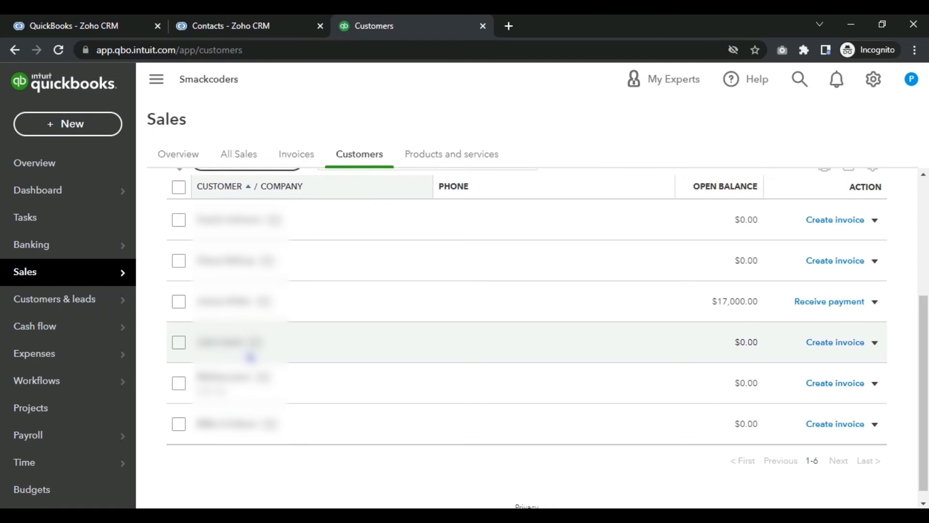
{"action": "left_click", "coordinate": [233, 27]}
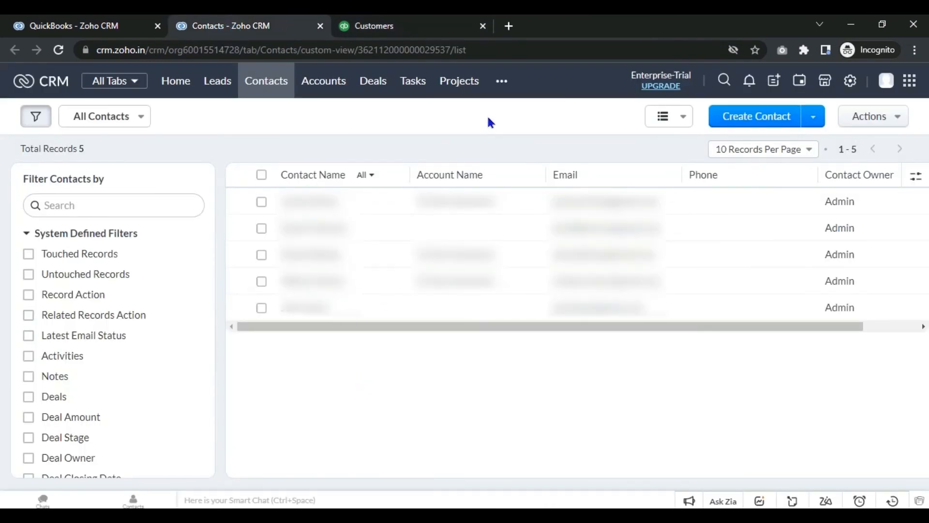
{"action": "left_click", "coordinate": [103, 25]}
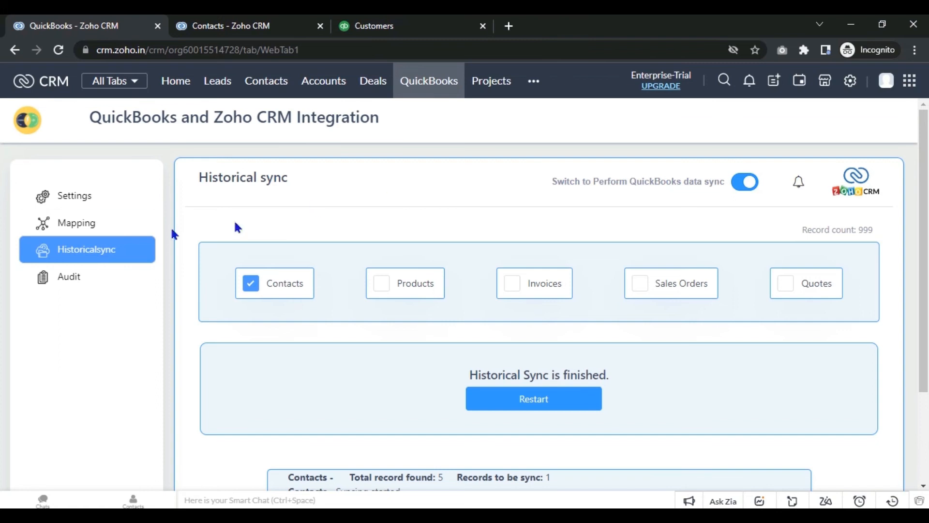
{"action": "left_click", "coordinate": [96, 195]}
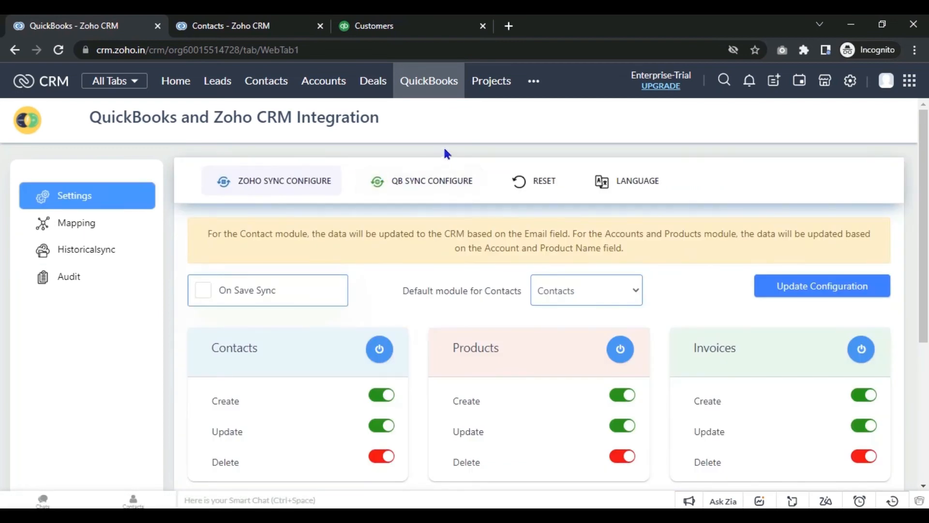
{"action": "left_click", "coordinate": [406, 193]}
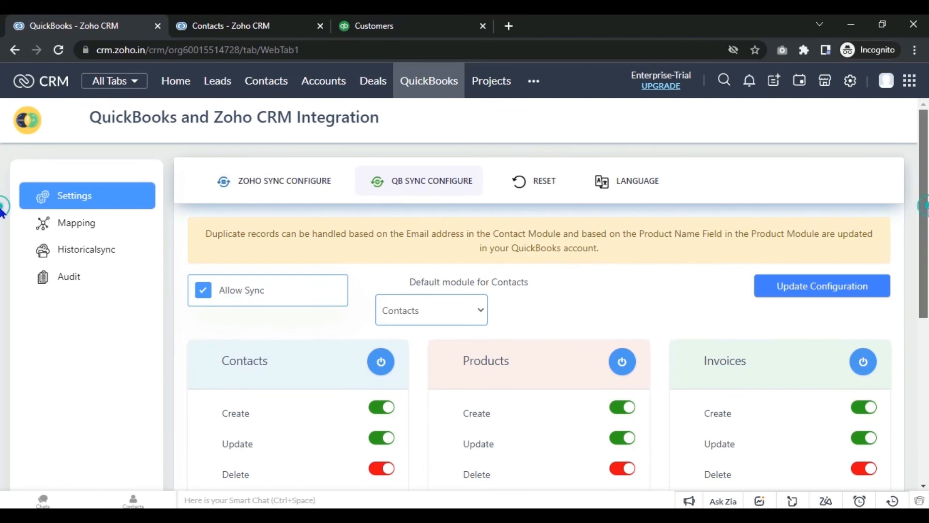
{"action": "scroll", "coordinate": [2, 214], "scroll_direction": "down", "scroll_amount": 1}
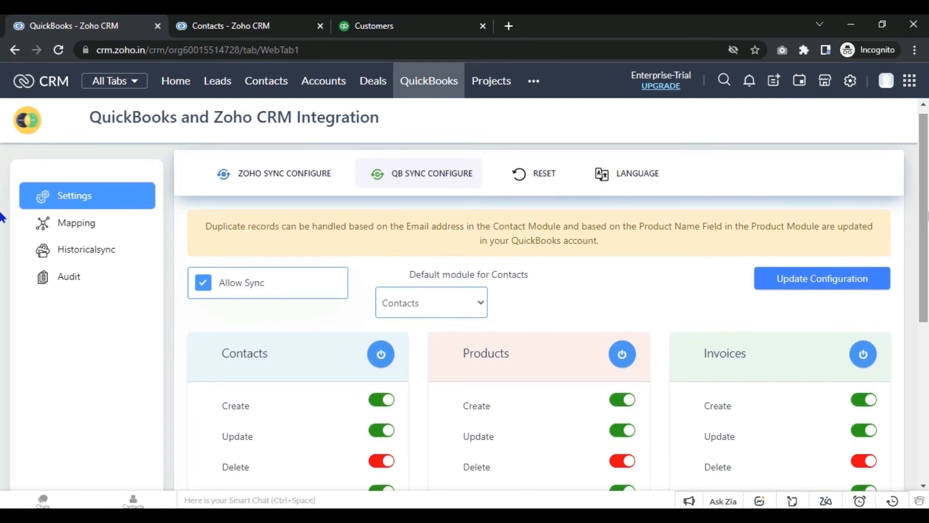
{"action": "scroll", "coordinate": [1, 215], "scroll_direction": "down", "scroll_amount": 2}
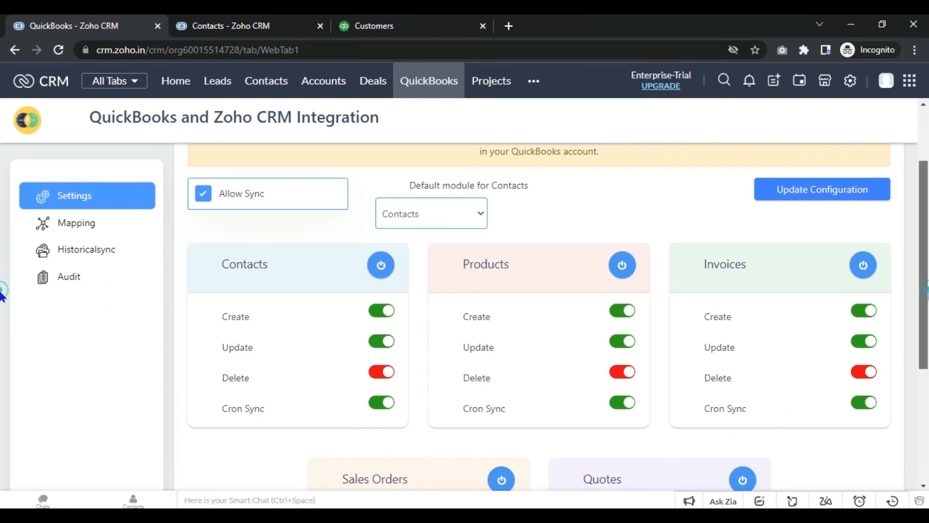
{"action": "scroll", "coordinate": [2, 295], "scroll_direction": "down", "scroll_amount": 4}
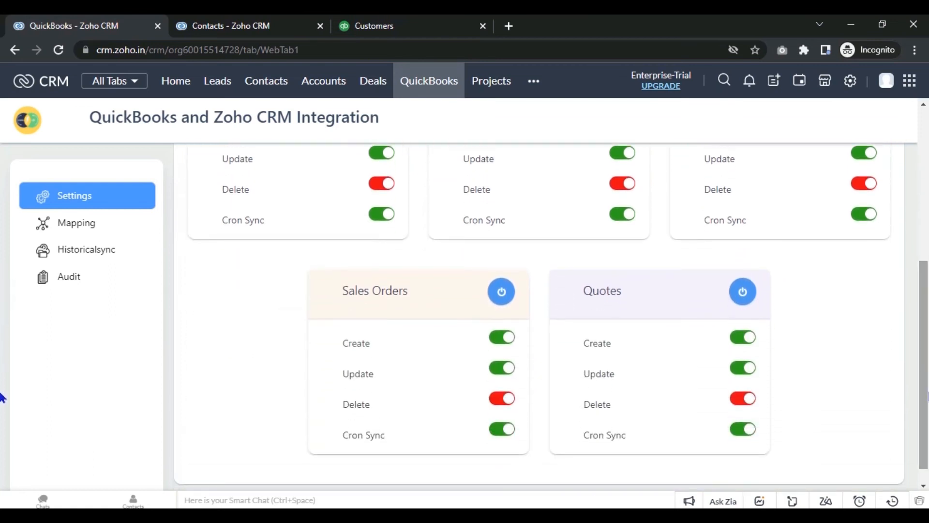
{"action": "scroll", "coordinate": [2, 397], "scroll_direction": "up", "scroll_amount": 6}
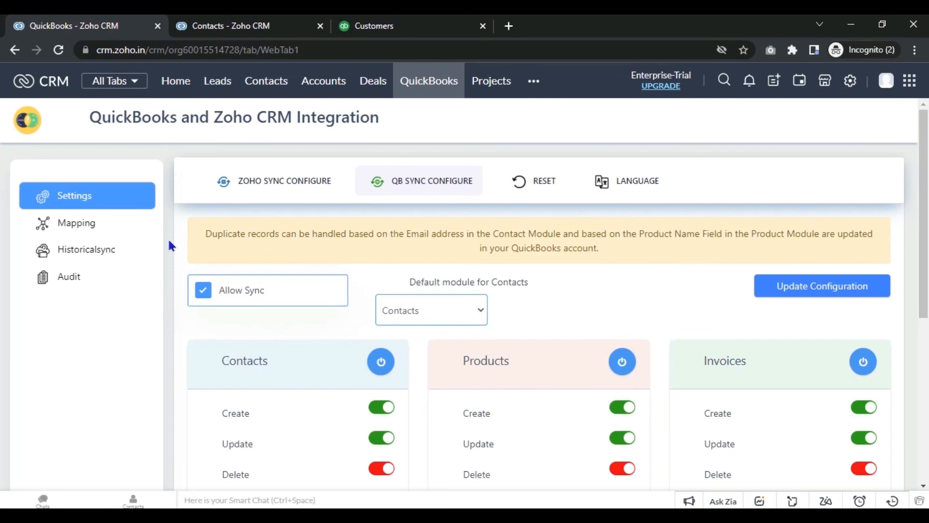
Step: Open Historical sync, then read and dismiss the Contacts sync-failure notification
{"action": "left_click", "coordinate": [139, 247]}
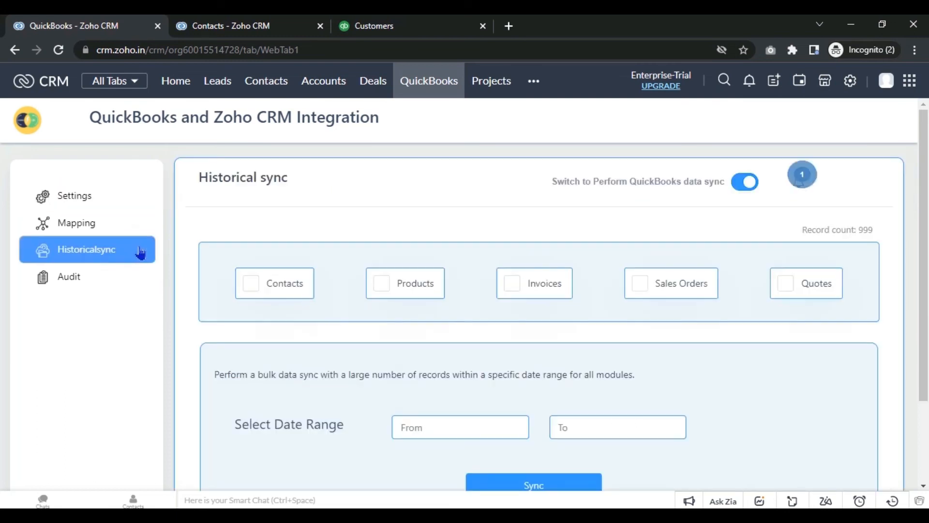
{"action": "left_click", "coordinate": [799, 180]}
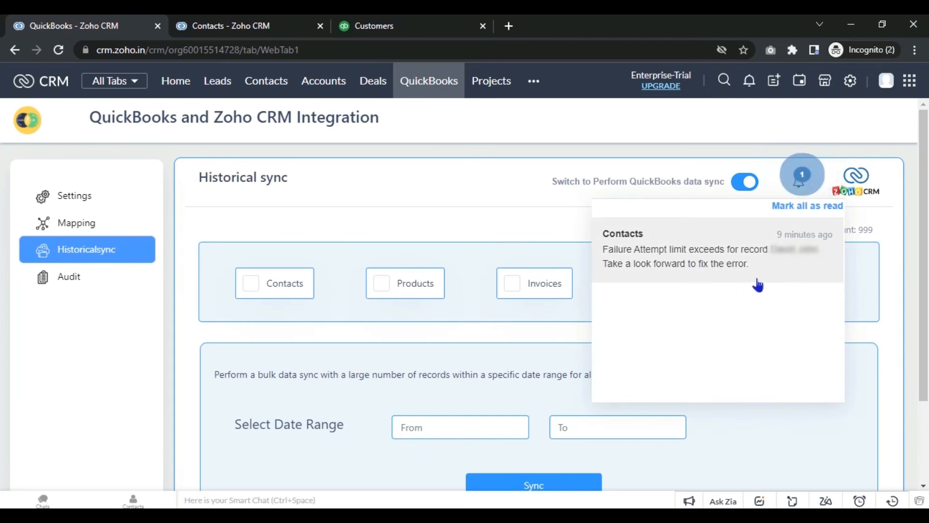
{"action": "left_click", "coordinate": [801, 185]}
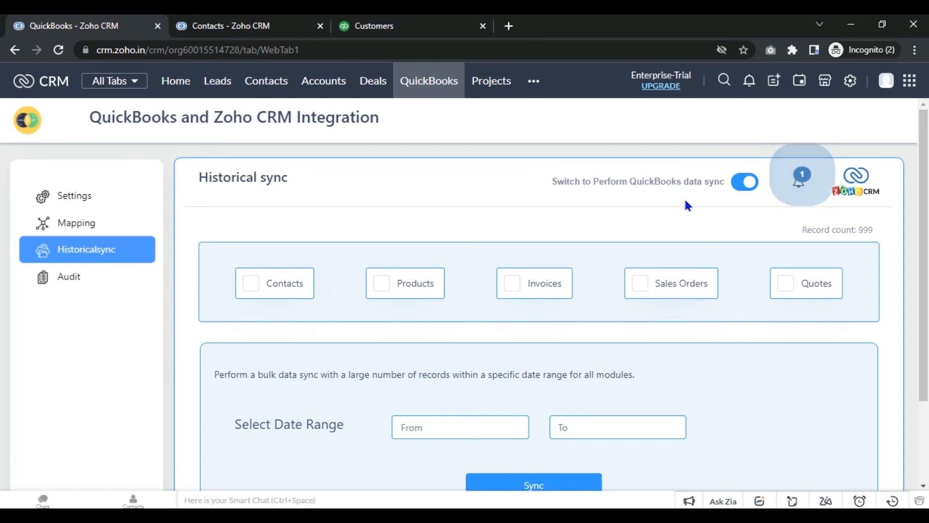
Step: Switch to Zoho data sync, add Quotes, and set the range 2022-07-01 to 2022-07-14
{"action": "left_click", "coordinate": [736, 190]}
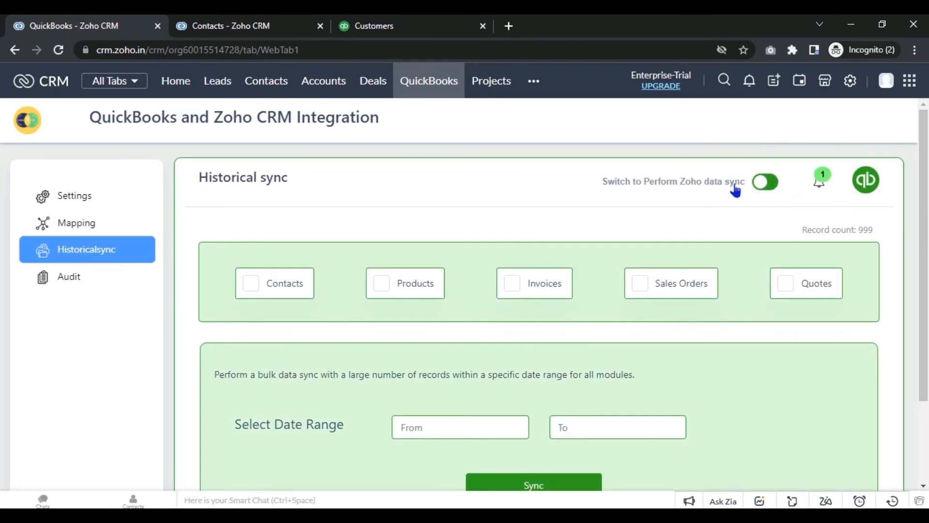
{"action": "scroll", "coordinate": [4, 184], "scroll_direction": "down", "scroll_amount": 1}
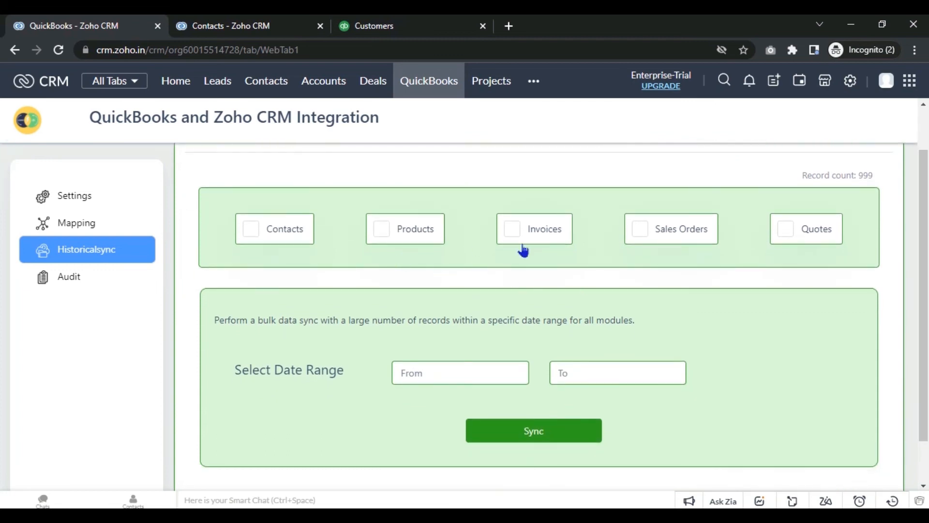
{"action": "left_click", "coordinate": [786, 231]}
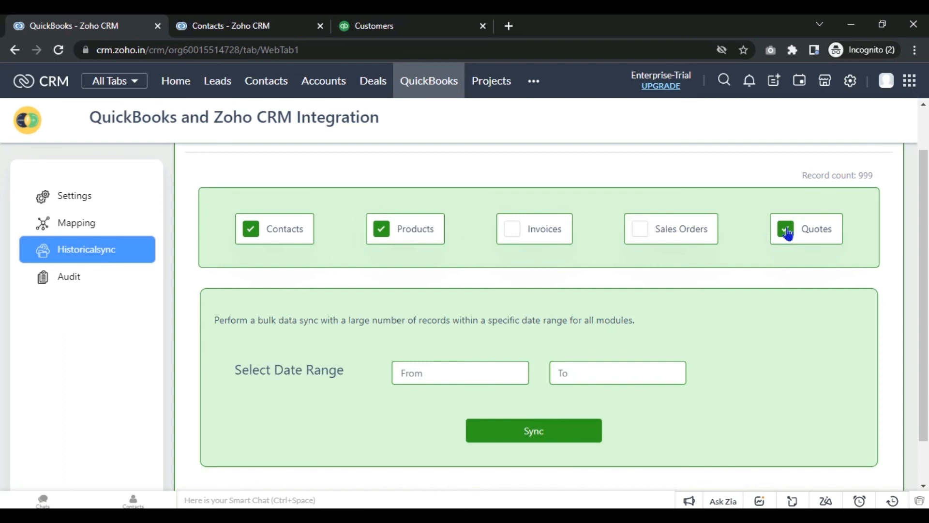
{"action": "left_click", "coordinate": [471, 375]}
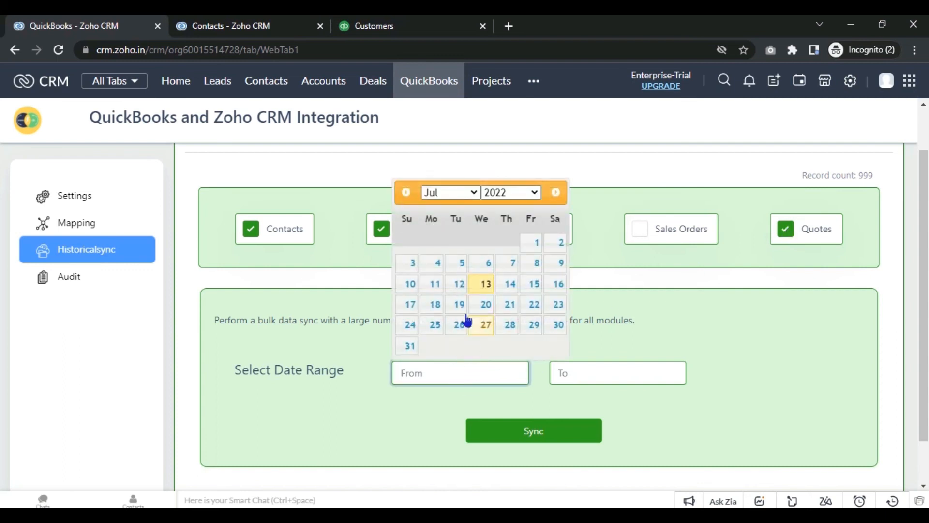
{"action": "left_click", "coordinate": [528, 250]}
{"action": "left_click", "coordinate": [594, 370]}
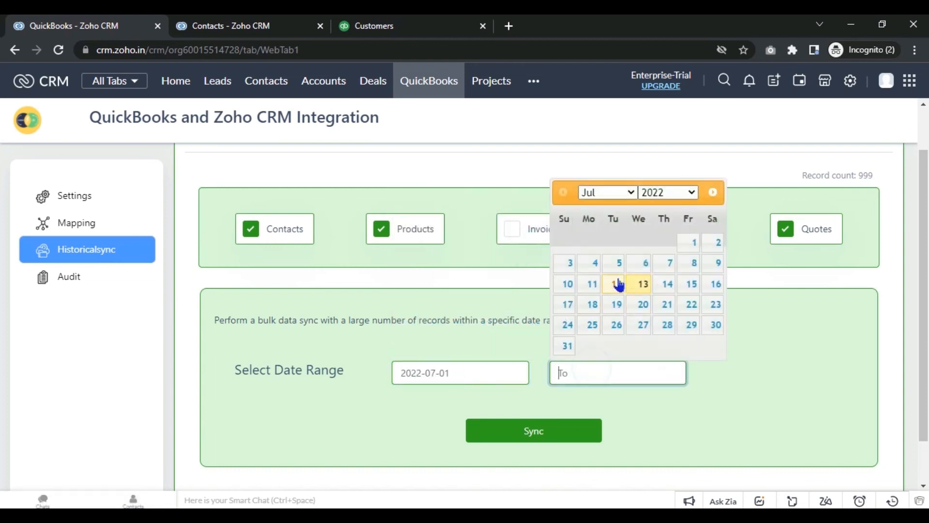
{"action": "left_click", "coordinate": [673, 289]}
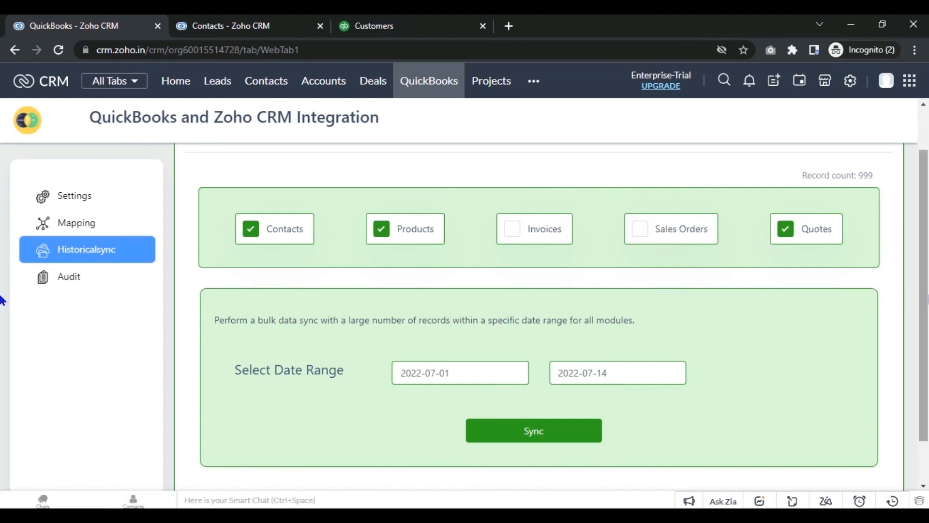
{"action": "scroll", "coordinate": [1, 329], "scroll_direction": "down", "scroll_amount": 1}
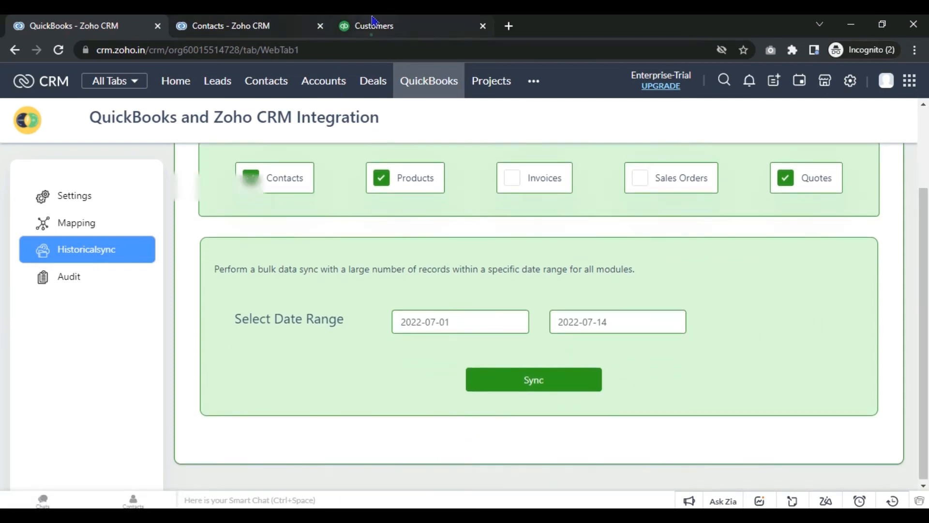
Step: In QuickBooks Online, start a new estimate from the + New menu
{"action": "left_click", "coordinate": [358, 24]}
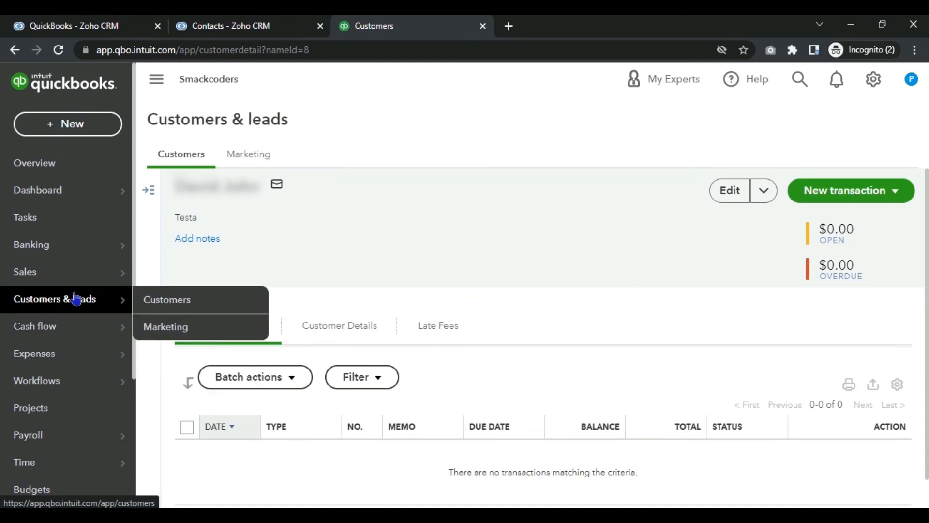
{"action": "mouse_move", "coordinate": [78, 280]}
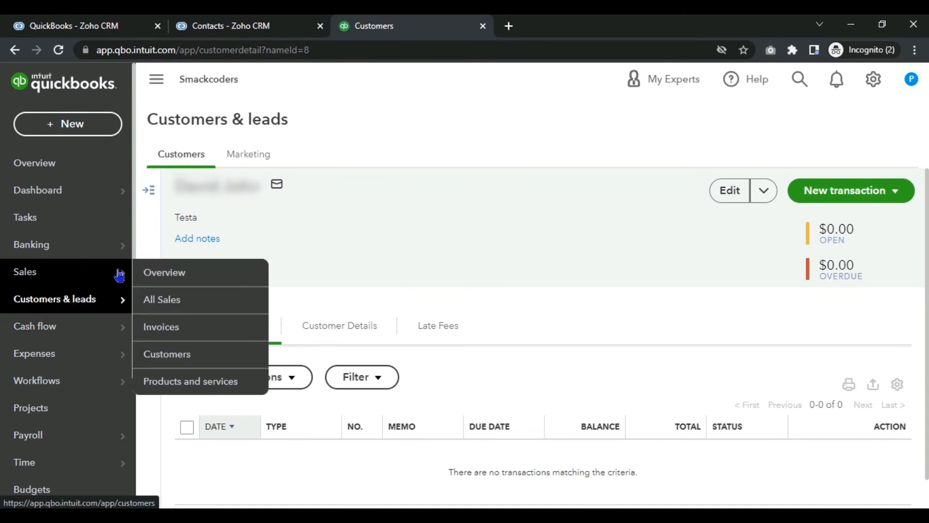
{"action": "left_click", "coordinate": [58, 121]}
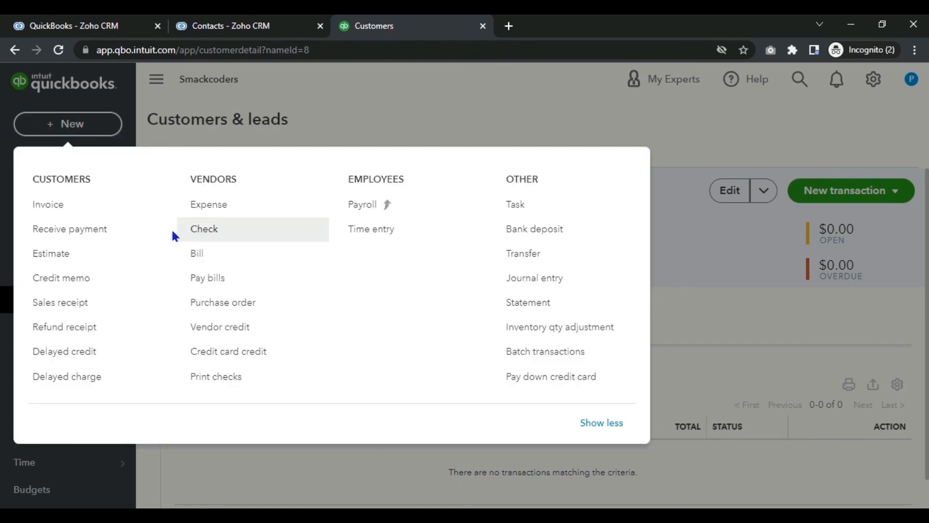
{"action": "left_click", "coordinate": [93, 249]}
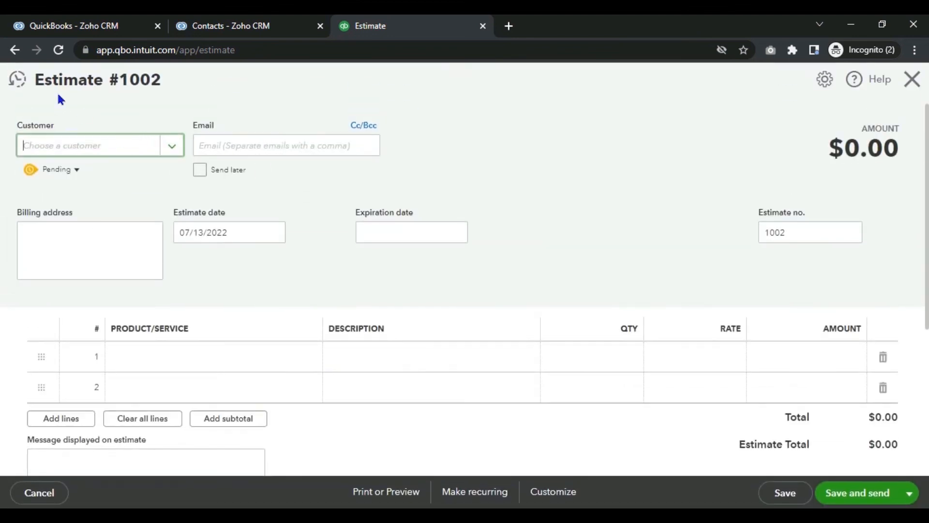
Step: List all estimates to confirm only No. 1001 for $993.40, then return to Zoho CRM
{"action": "left_click", "coordinate": [16, 79]}
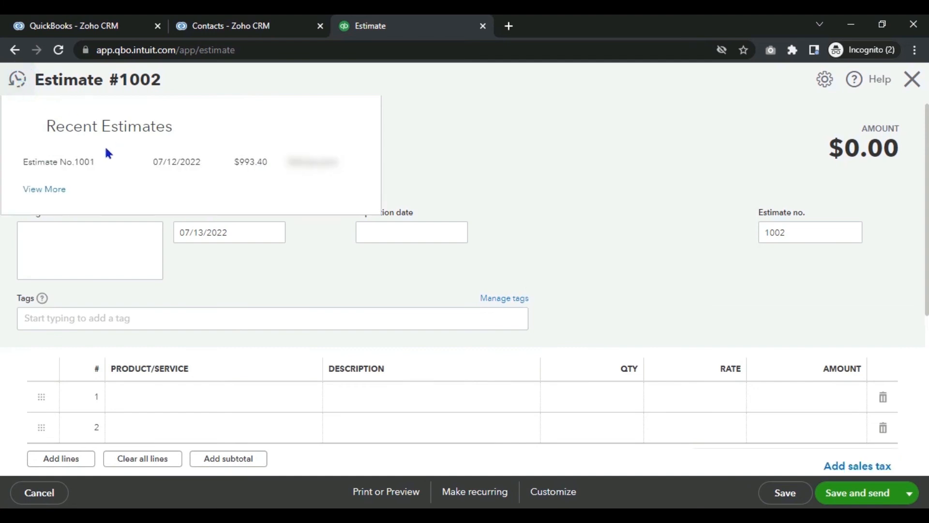
{"action": "left_click", "coordinate": [48, 188]}
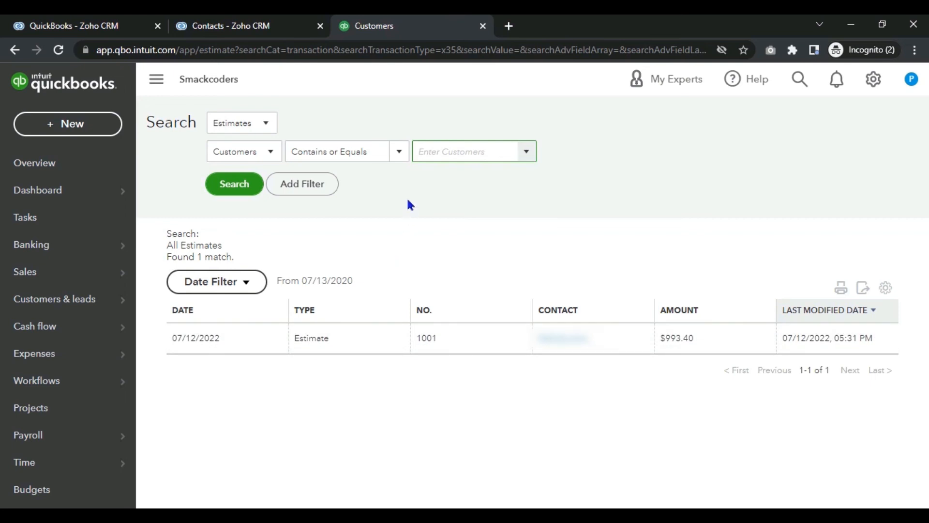
{"action": "left_click", "coordinate": [257, 26]}
{"action": "left_click", "coordinate": [147, 22]}
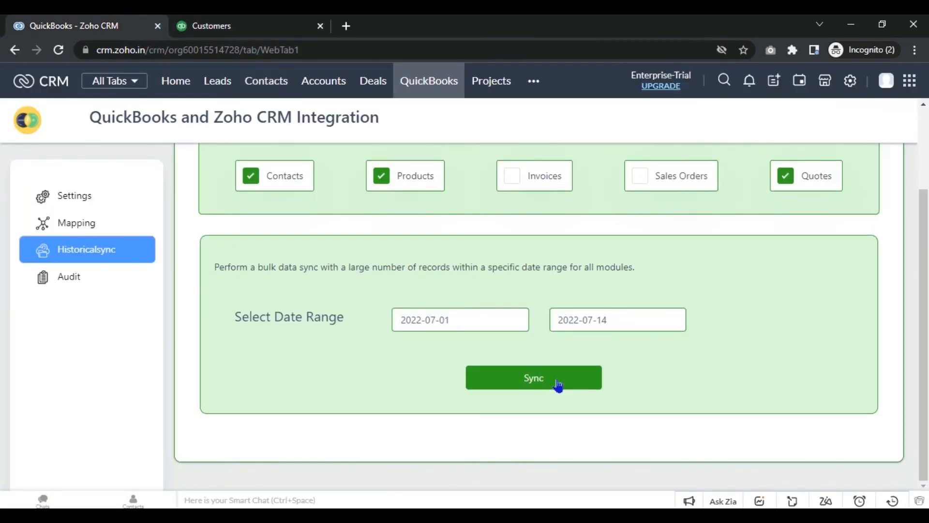
Step: Run the historical sync, review the found record counts, and continue until it finishes
{"action": "left_click", "coordinate": [558, 386]}
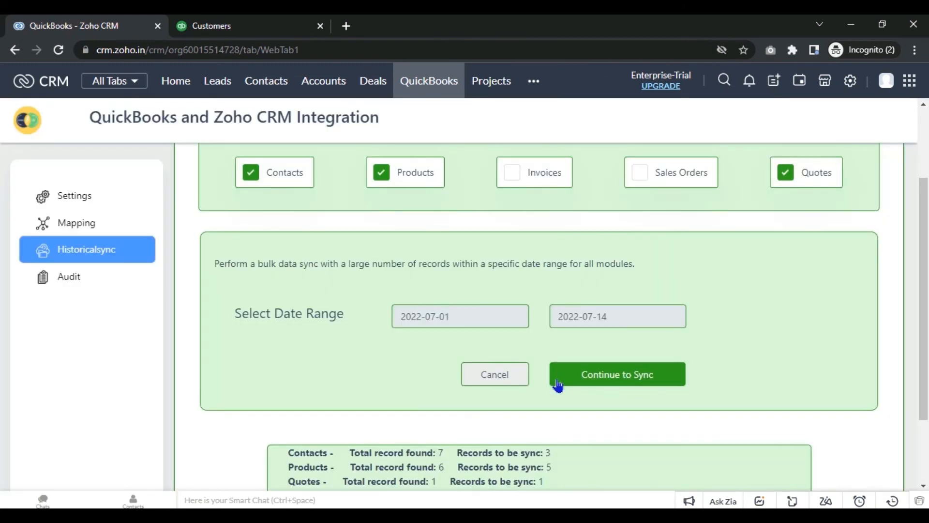
{"action": "left_click_drag", "start_coordinate": [927, 251], "coordinate": [928, 319]}
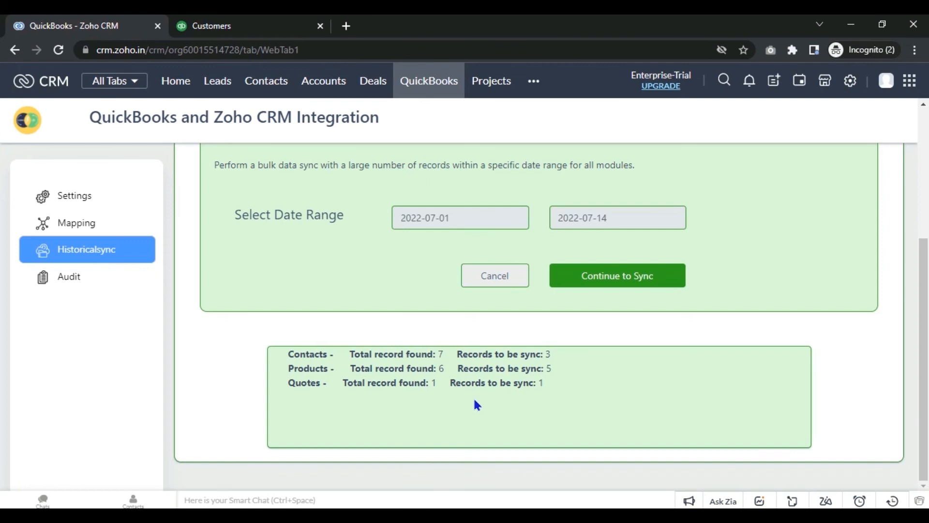
{"action": "left_click", "coordinate": [599, 275]}
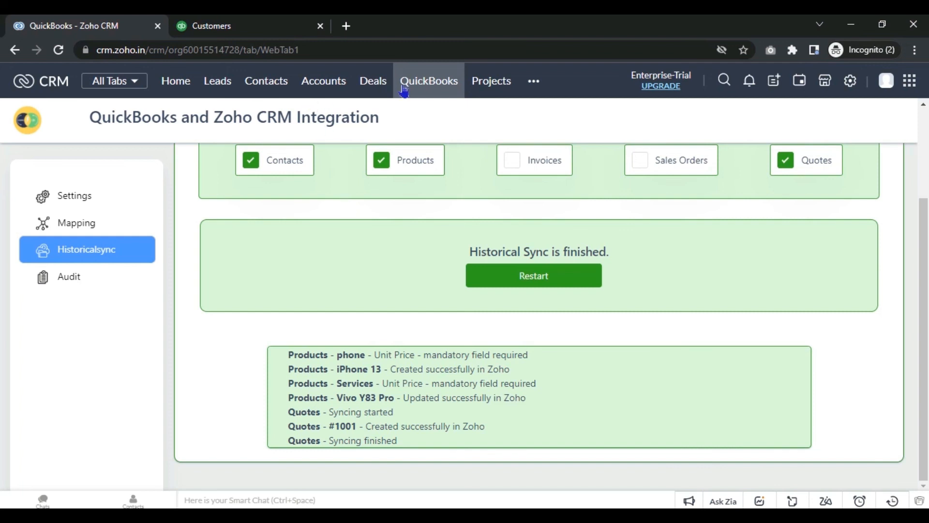
{"action": "left_click", "coordinate": [540, 81]}
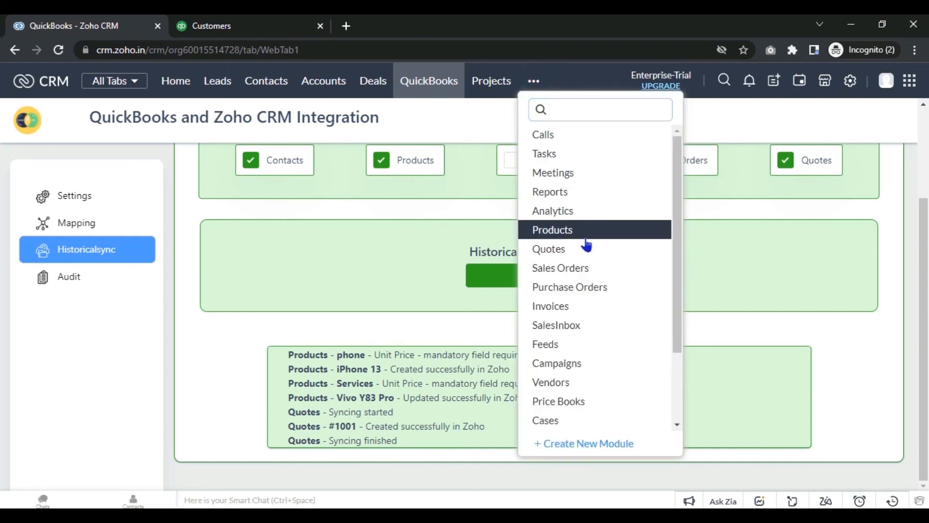
Step: Check Quotes for the $993.40 quote and Contacts for 6 records, then open Products
{"action": "left_click", "coordinate": [544, 248]}
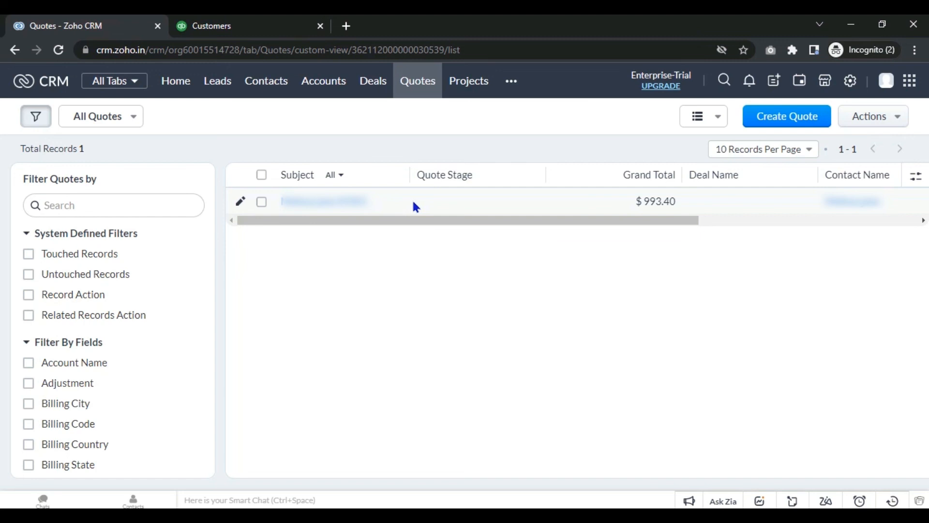
{"action": "left_click", "coordinate": [280, 89]}
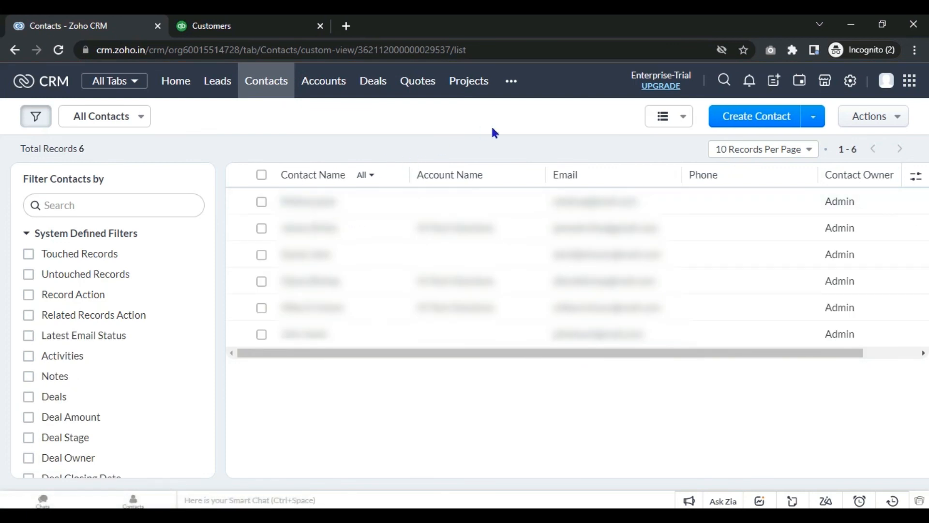
{"action": "left_click", "coordinate": [510, 80]}
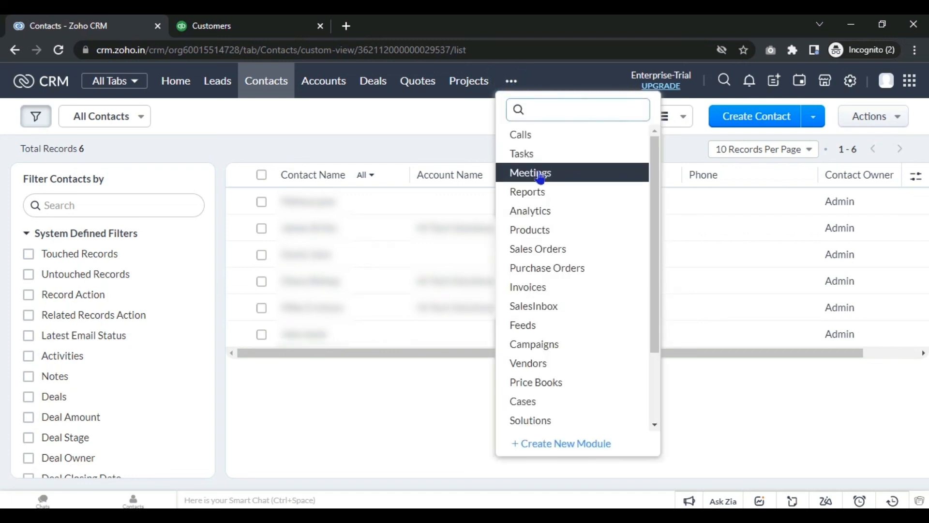
{"action": "left_click", "coordinate": [543, 239]}
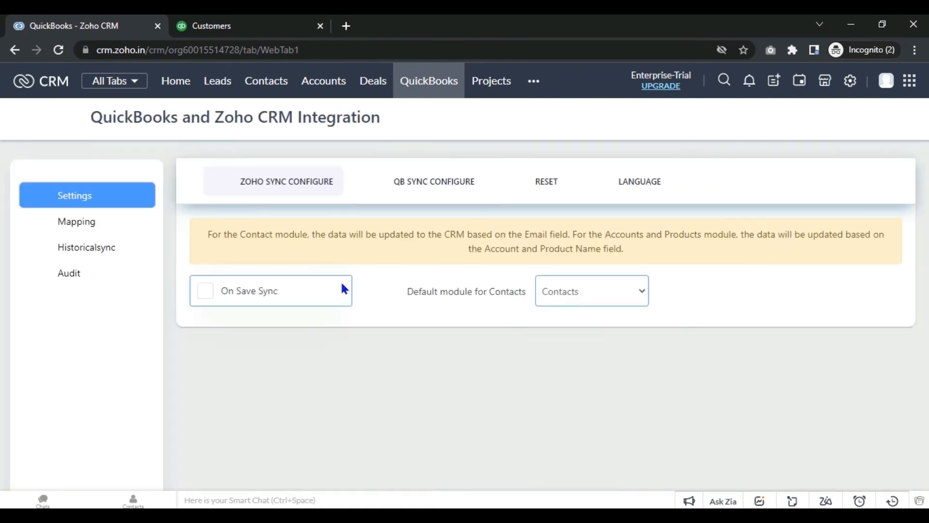
Step: Open the Audit log and scroll through its 28 records, including the retry-icon column
{"action": "left_click", "coordinate": [127, 274]}
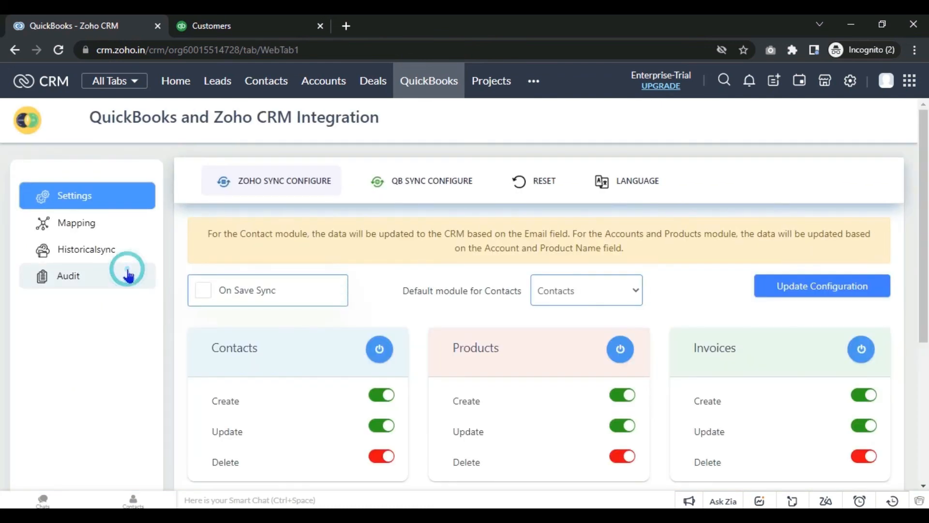
{"action": "scroll", "coordinate": [1, 273], "scroll_direction": "down", "scroll_amount": 2}
{"action": "scroll", "coordinate": [2, 274], "scroll_direction": "down", "scroll_amount": 3}
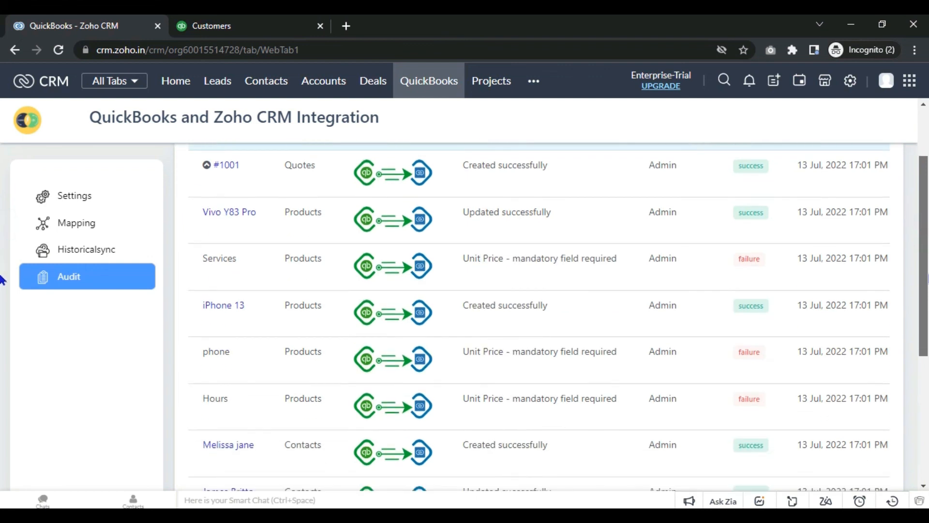
{"action": "scroll", "coordinate": [2, 324], "scroll_direction": "down", "scroll_amount": 3}
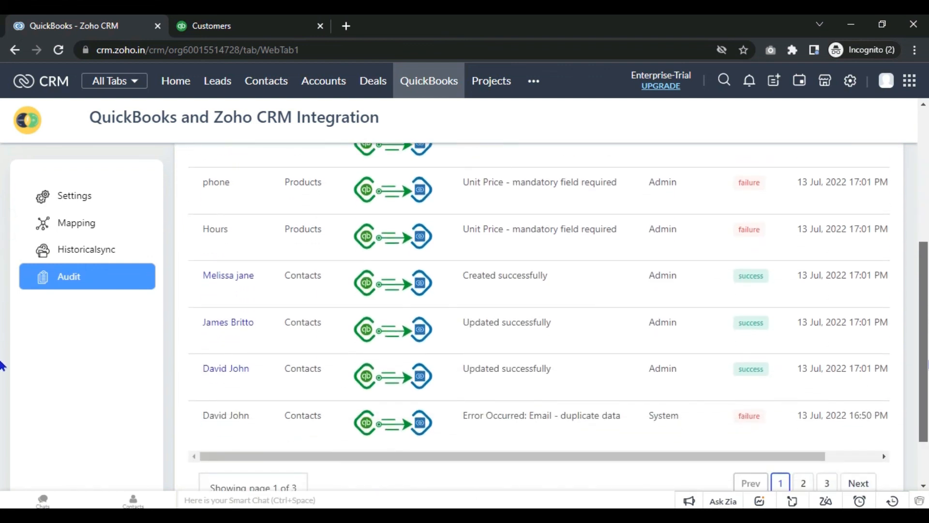
{"action": "scroll", "coordinate": [923, 291], "scroll_direction": "up", "scroll_amount": 3}
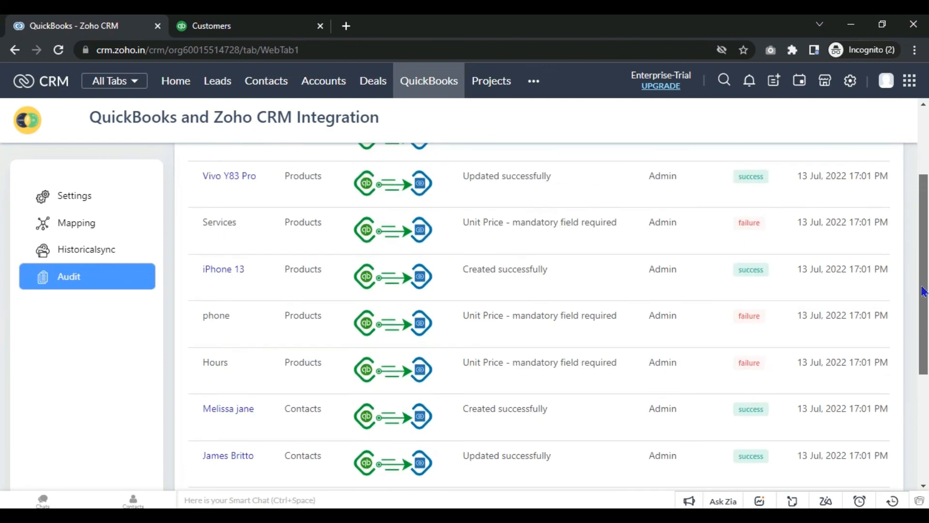
{"action": "scroll", "coordinate": [923, 291], "scroll_direction": "up", "scroll_amount": 2}
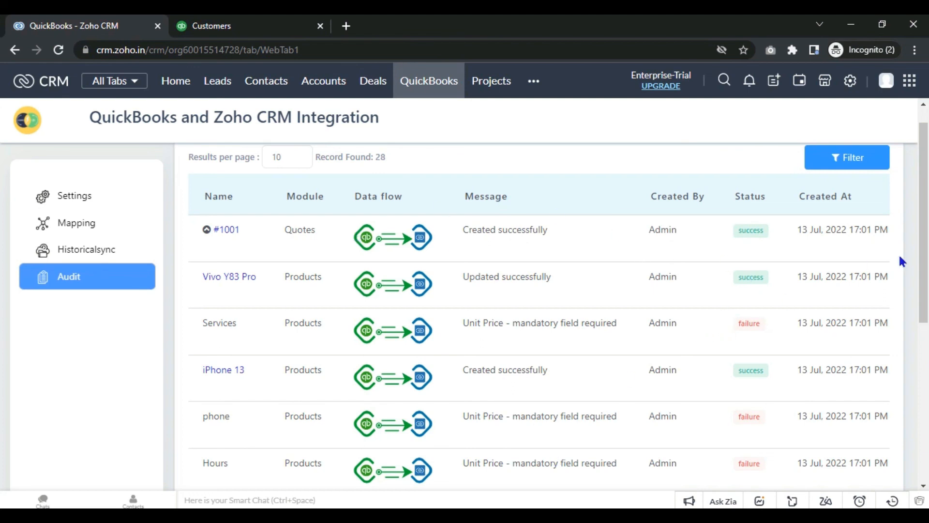
{"action": "scroll", "coordinate": [2, 315], "scroll_direction": "down", "scroll_amount": 5}
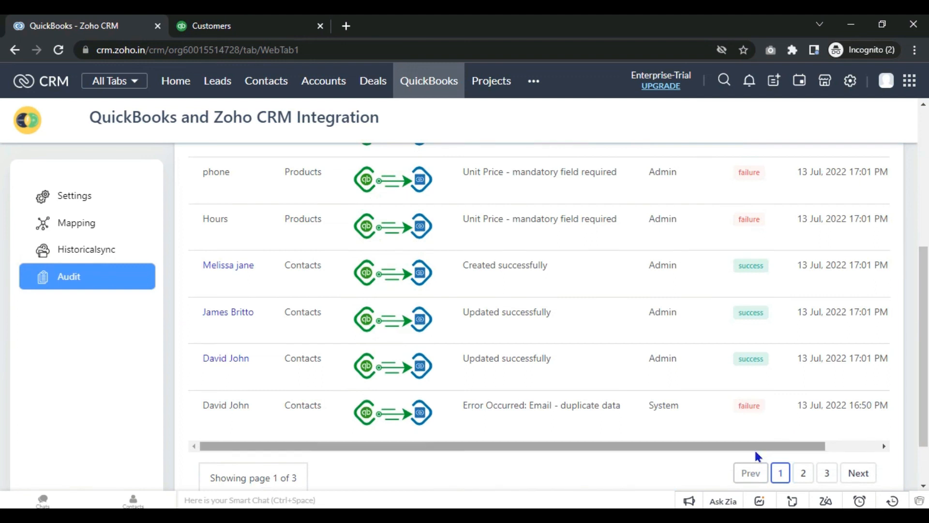
{"action": "left_click_drag", "start_coordinate": [754, 448], "coordinate": [806, 448]}
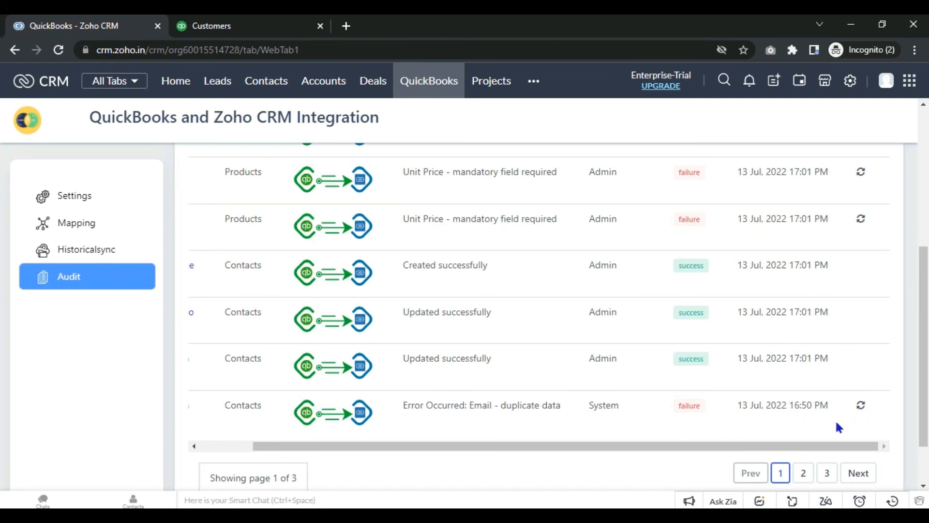
{"action": "scroll", "coordinate": [2, 349], "scroll_direction": "up", "scroll_amount": 2}
{"action": "scroll", "coordinate": [2, 348], "scroll_direction": "up", "scroll_amount": 3}
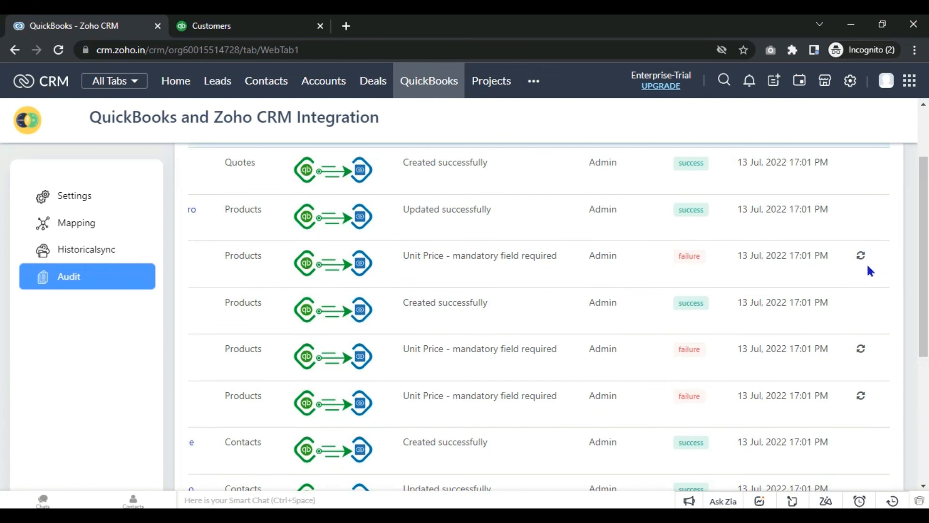
{"action": "scroll", "coordinate": [3, 271], "scroll_direction": "up", "scroll_amount": 2}
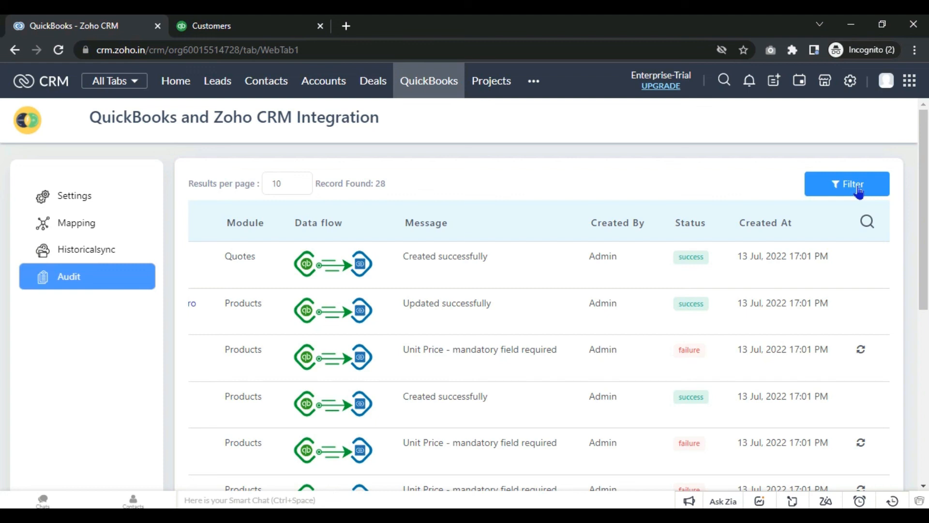
{"action": "left_click", "coordinate": [858, 192]}
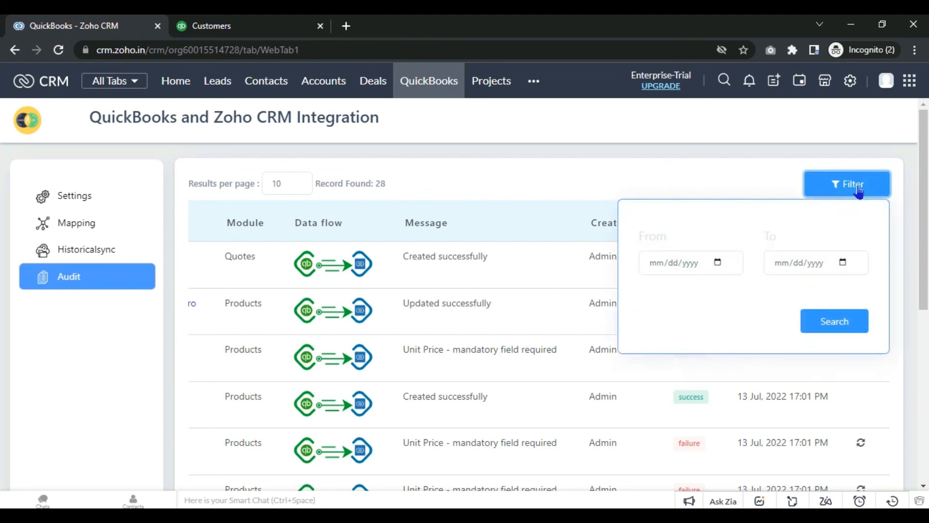
{"action": "left_click", "coordinate": [676, 266]}
{"action": "left_click", "coordinate": [657, 264]}
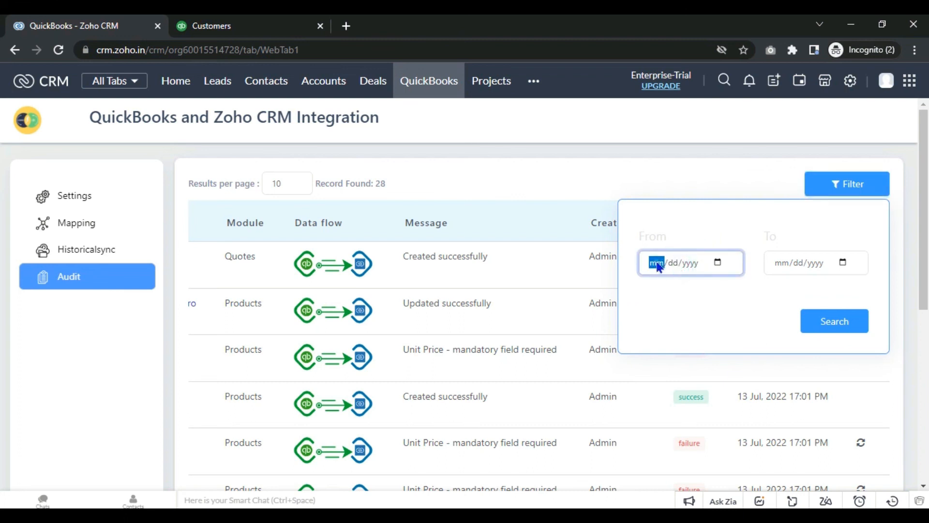
{"action": "left_click", "coordinate": [718, 265]}
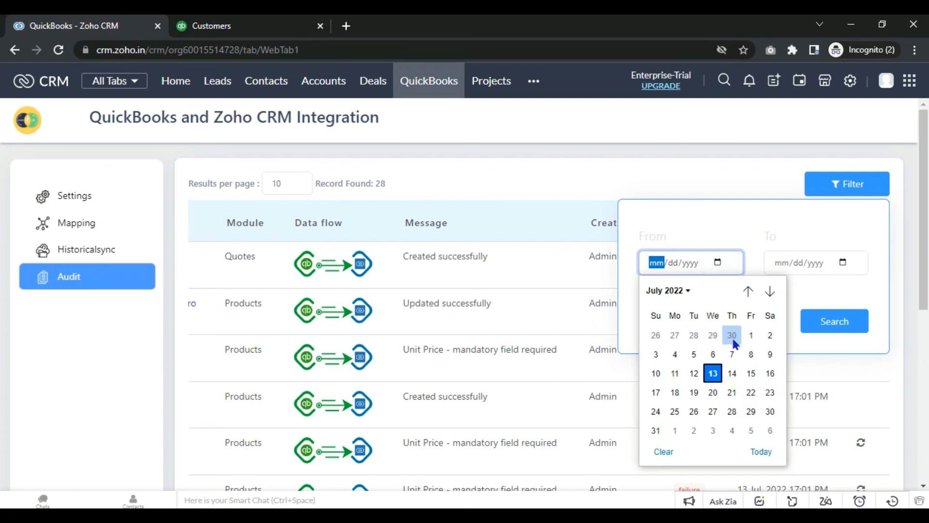
{"action": "left_click", "coordinate": [694, 373]}
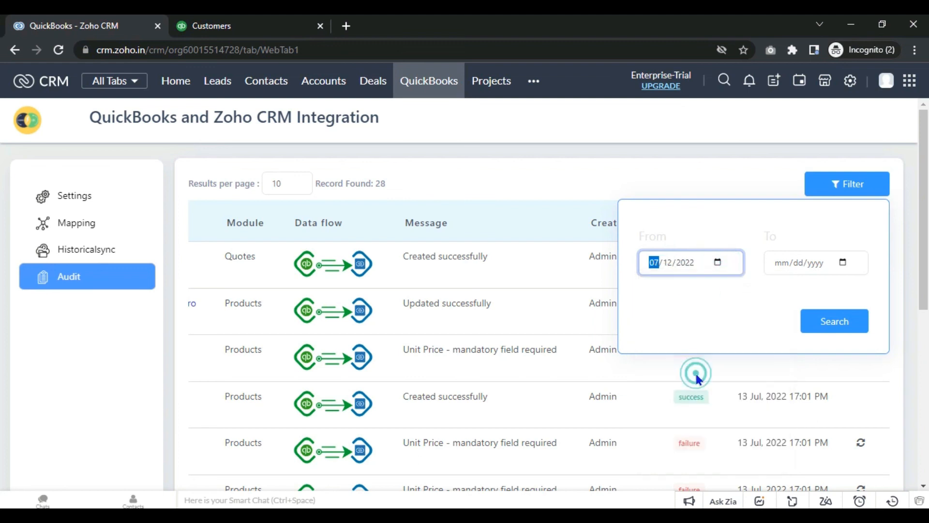
{"action": "left_click", "coordinate": [845, 263]}
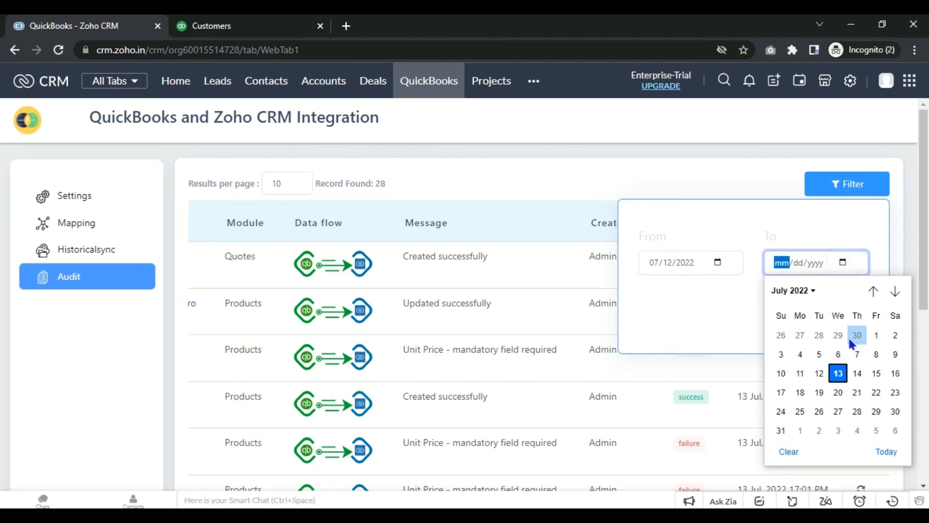
{"action": "left_click", "coordinate": [857, 373]}
{"action": "left_click", "coordinate": [845, 323]}
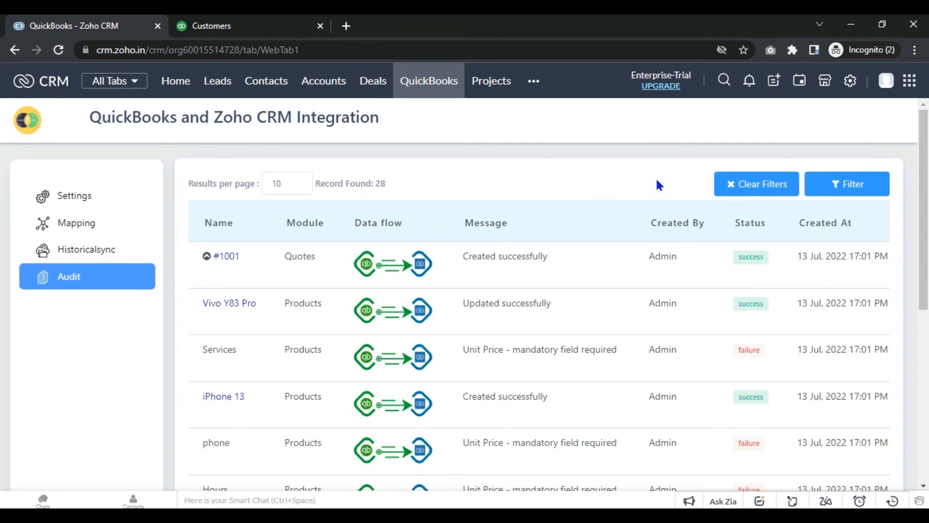
{"action": "left_click", "coordinate": [753, 189]}
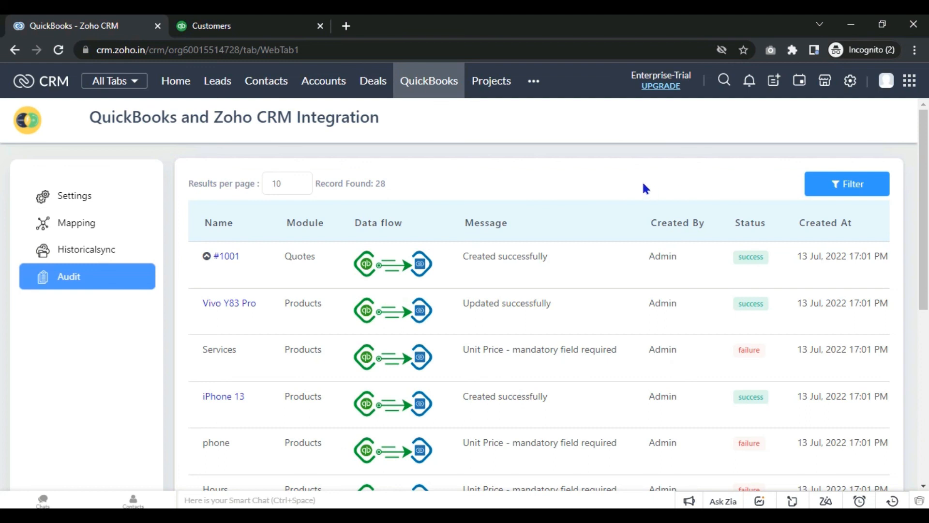
{"action": "left_click_drag", "start_coordinate": [923, 177], "coordinate": [926, 344]}
{"action": "left_click_drag", "start_coordinate": [761, 389], "coordinate": [924, 224]}
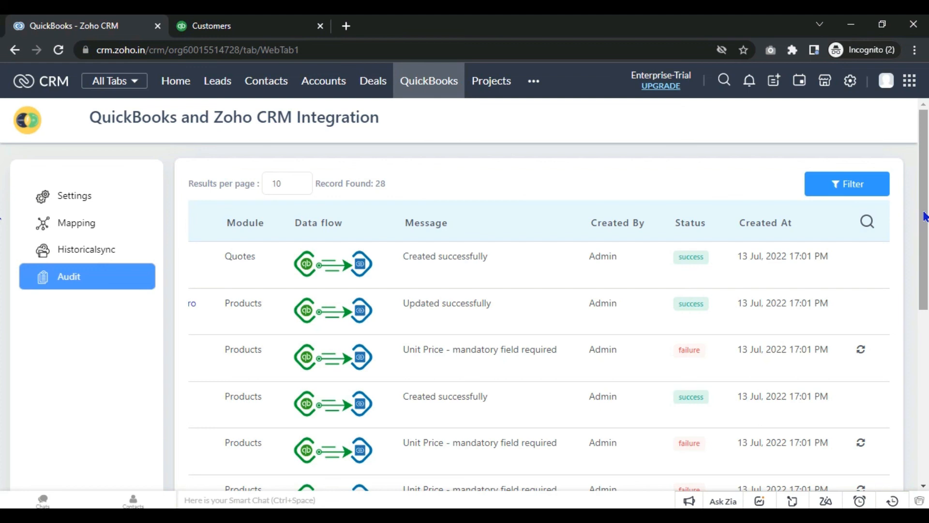
Step: Filter the audit log by Module 'quotes' to show #1001 created, then return to Settings
{"action": "left_click", "coordinate": [867, 224]}
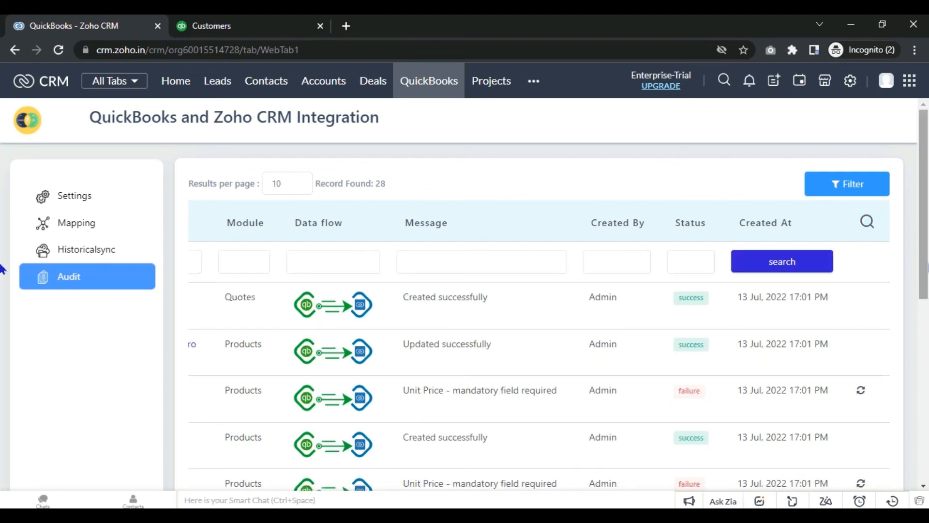
{"action": "left_click", "coordinate": [238, 263]}
{"action": "type", "text": "qu"}
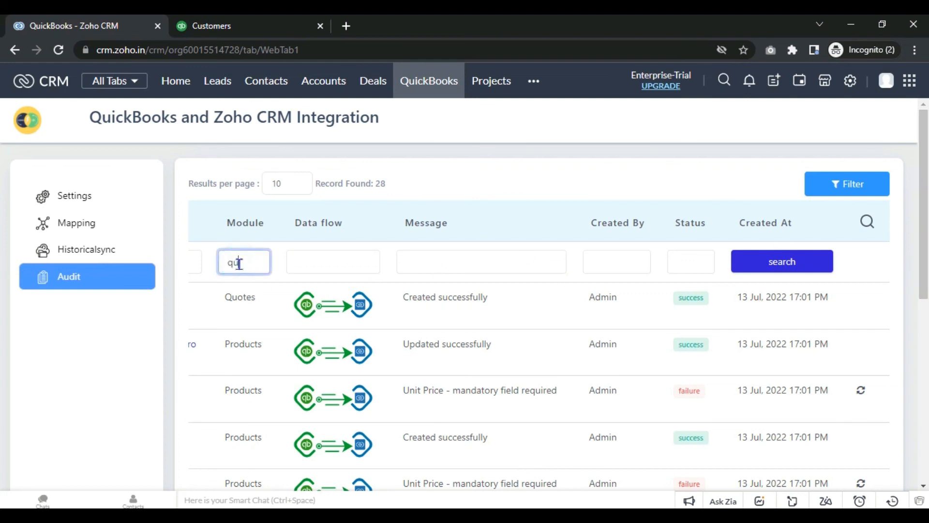
{"action": "type", "text": "otes"}
{"action": "left_click", "coordinate": [769, 260]}
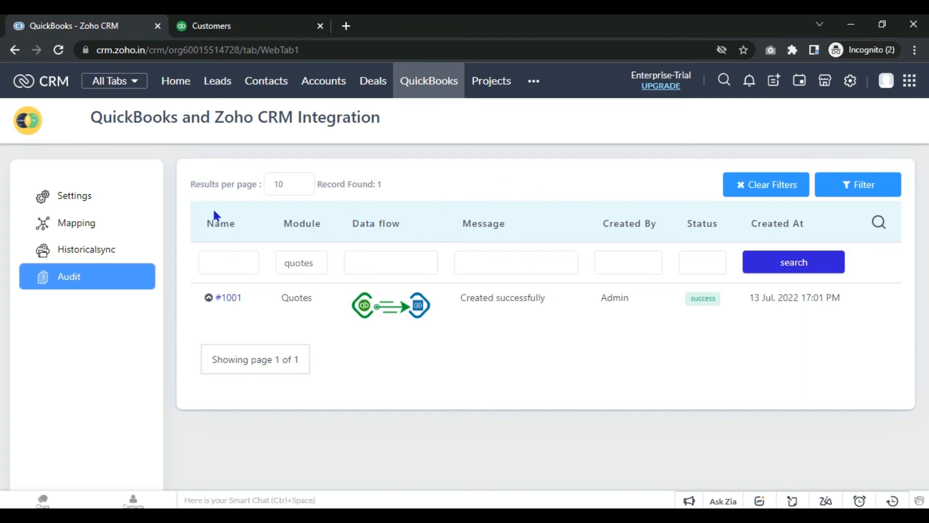
{"action": "left_click", "coordinate": [101, 203]}
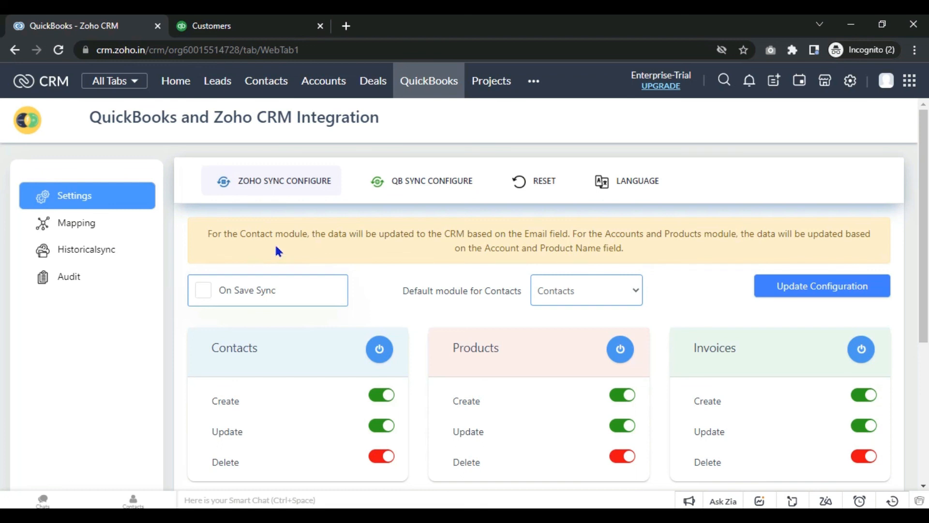
Step: Change the extension's language to French
{"action": "left_click", "coordinate": [629, 182]}
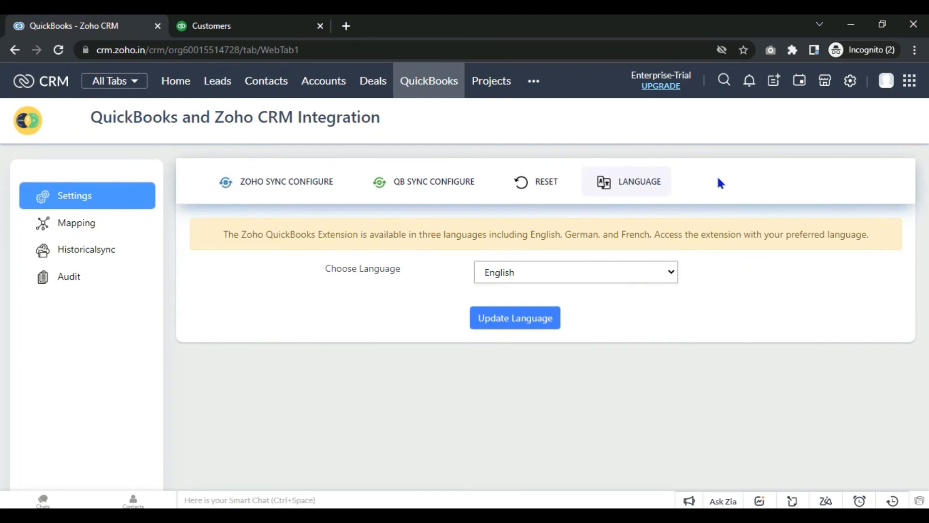
{"action": "left_click", "coordinate": [602, 280]}
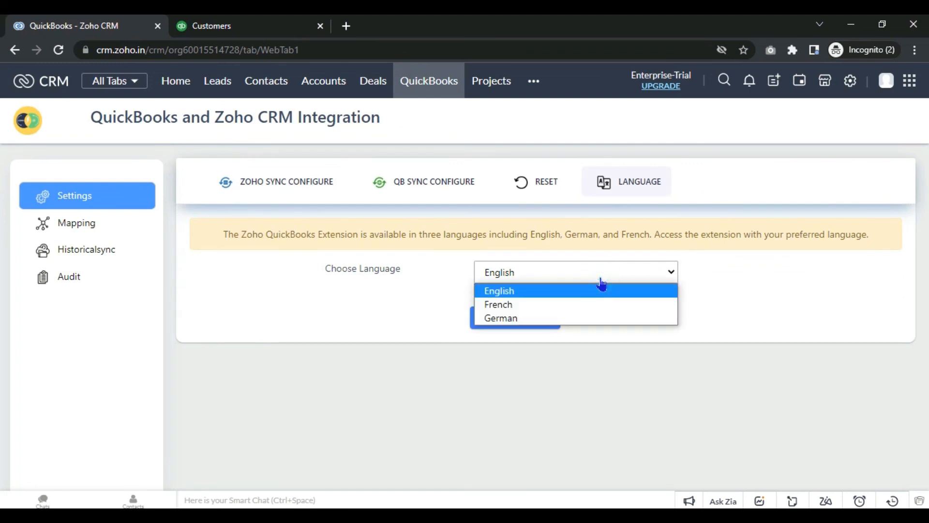
{"action": "left_click", "coordinate": [552, 305]}
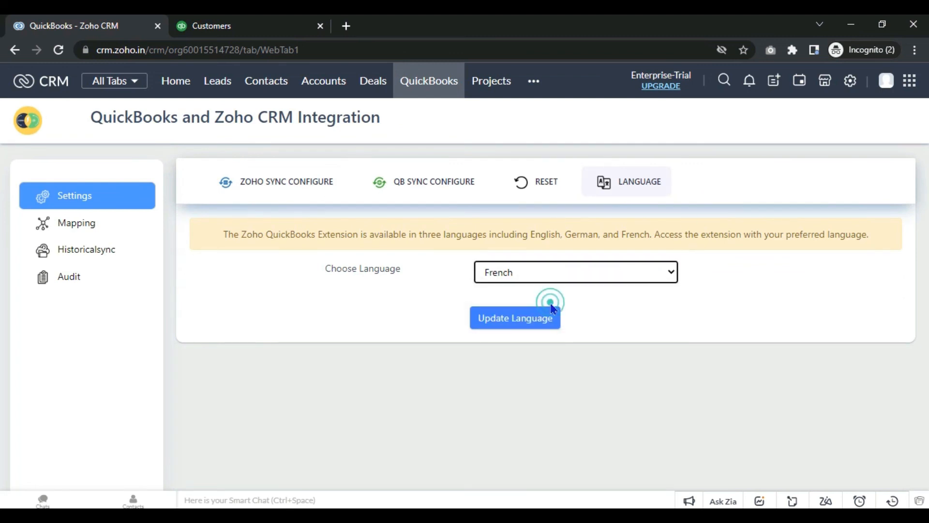
{"action": "left_click", "coordinate": [532, 319]}
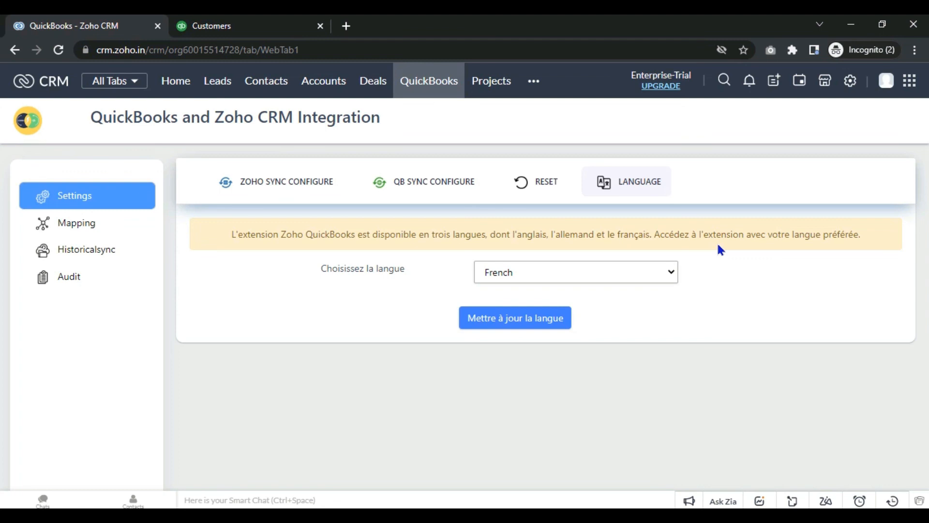
Step: Switch the extension's language back to English and show the Reset connection page
{"action": "left_click", "coordinate": [648, 271]}
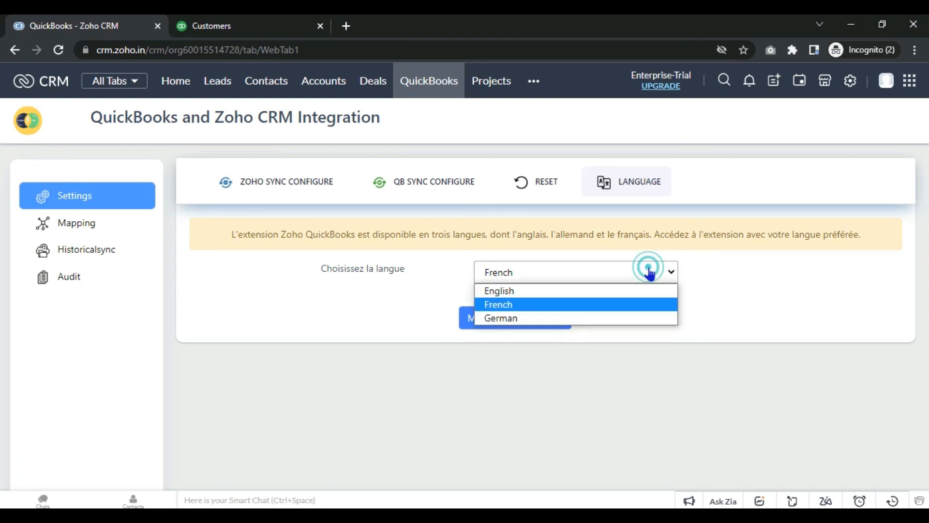
{"action": "left_click", "coordinate": [628, 291]}
{"action": "left_click", "coordinate": [556, 317]}
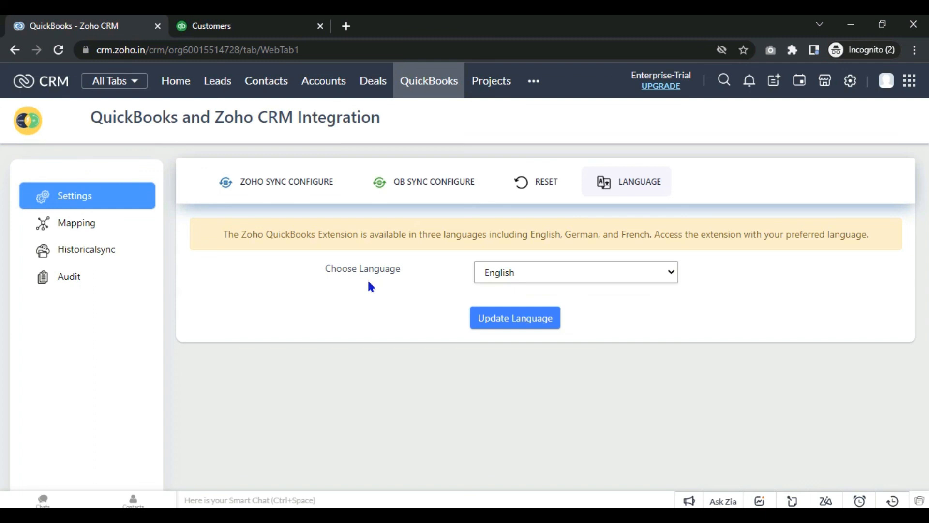
{"action": "left_click", "coordinate": [529, 184]}
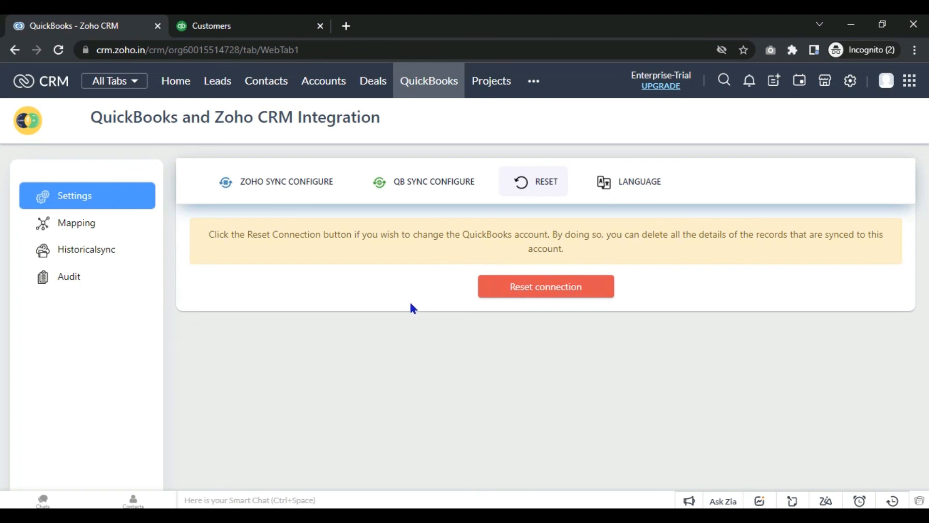